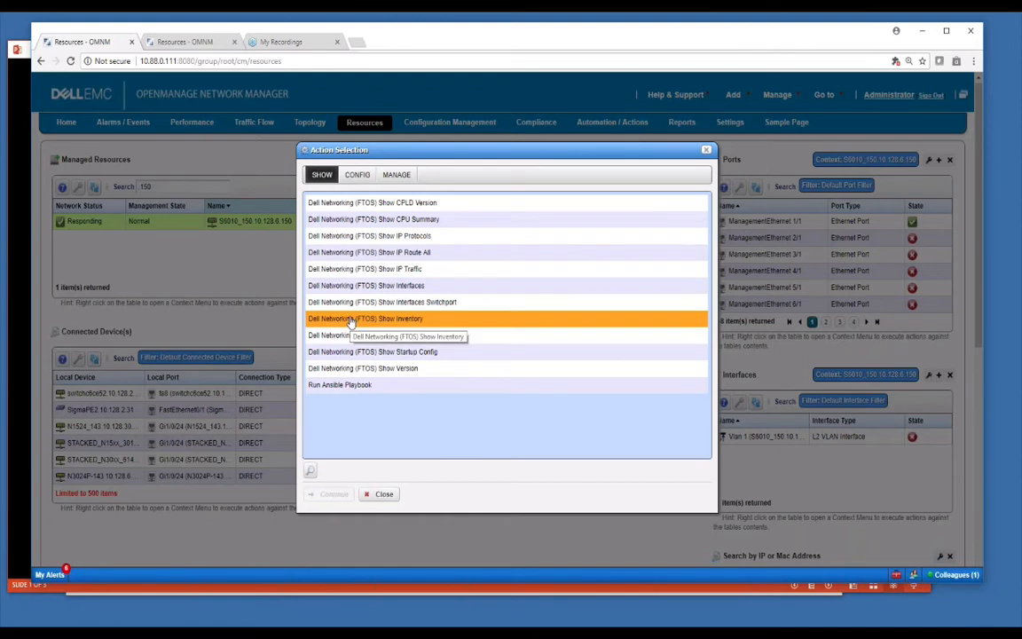
Step: Execute the Dell Networking (FTOS) Show IP Traffic action on the S6010 switch, review its output, and close the results
left_click(321, 269)
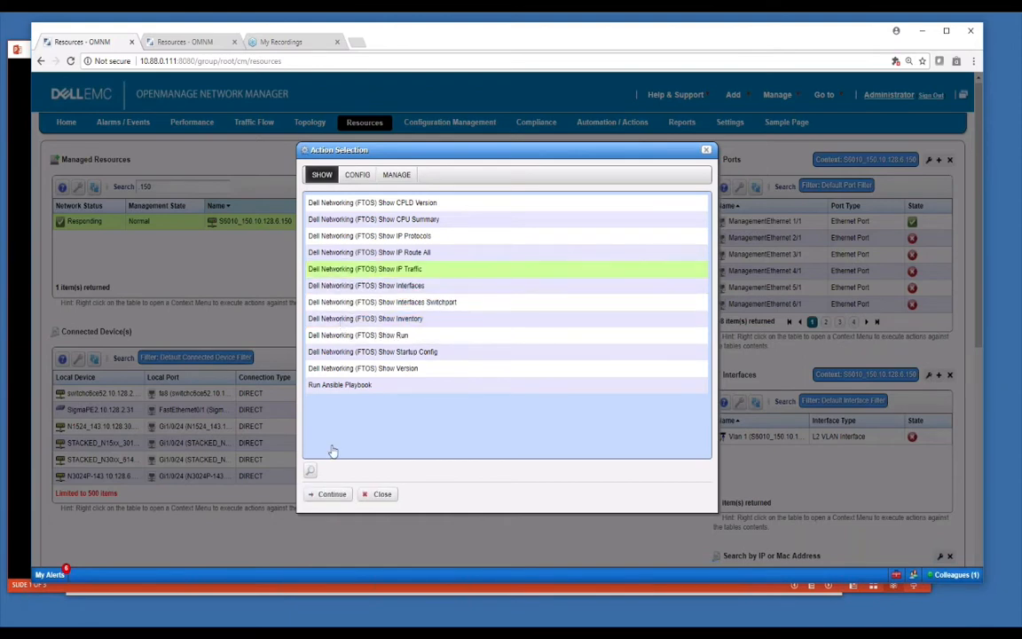
left_click(332, 495)
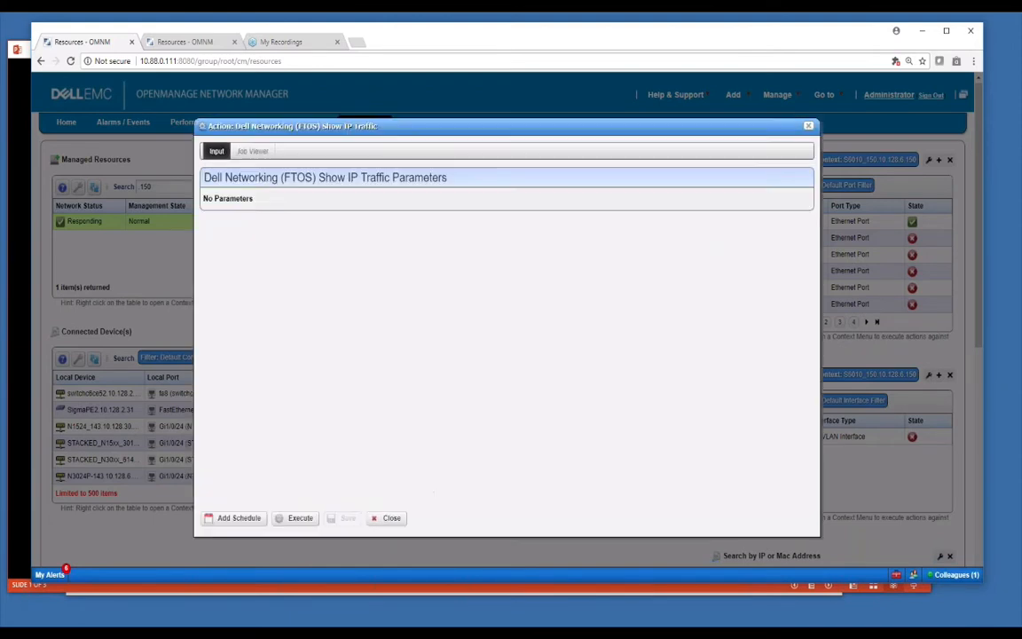
left_click(297, 517)
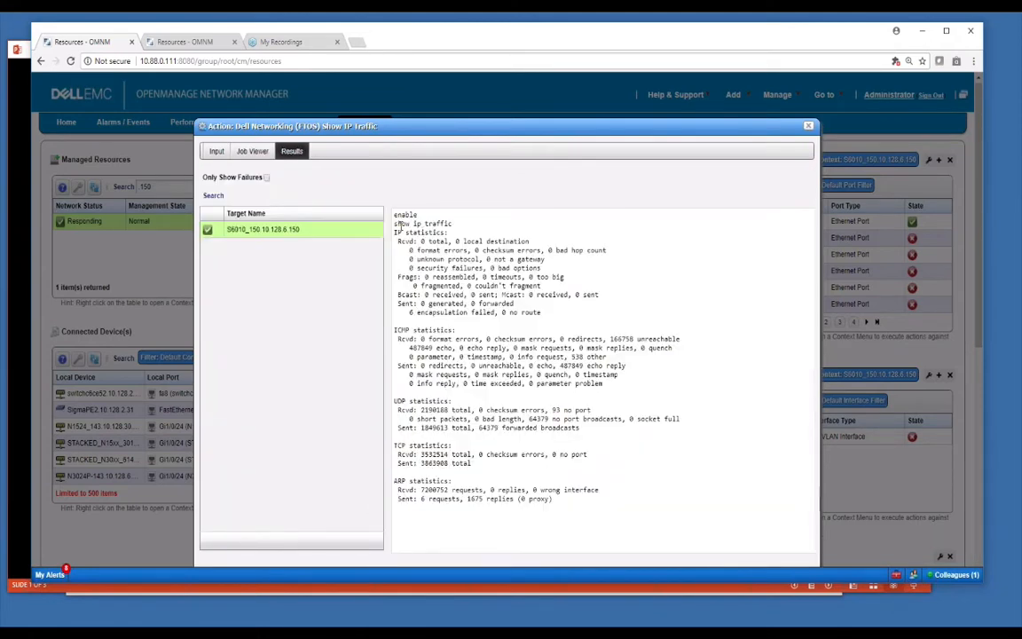
left_click_drag(395, 216, 565, 508)
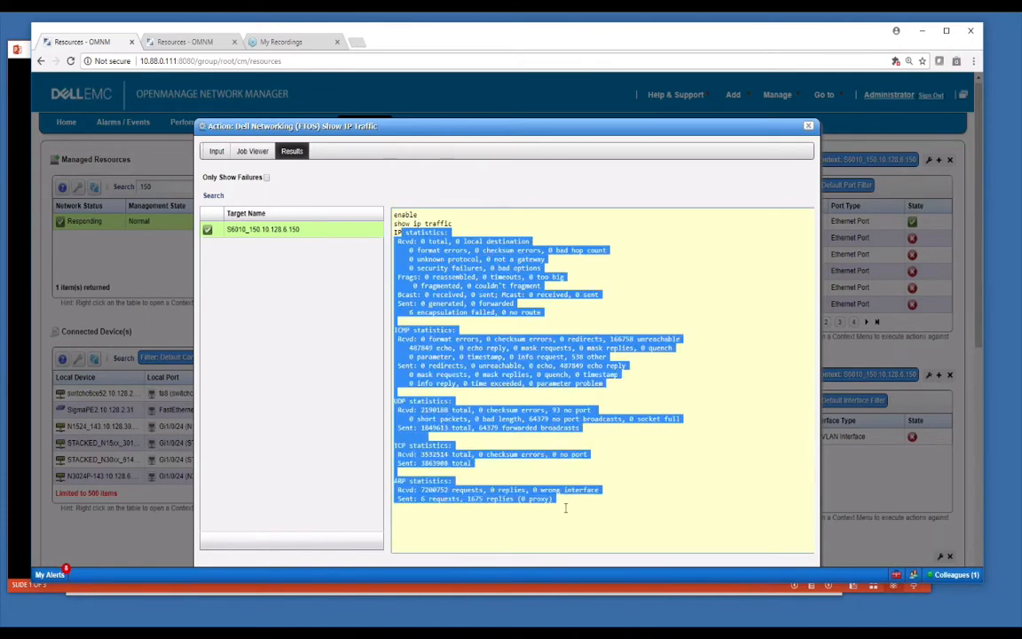
left_click(644, 513)
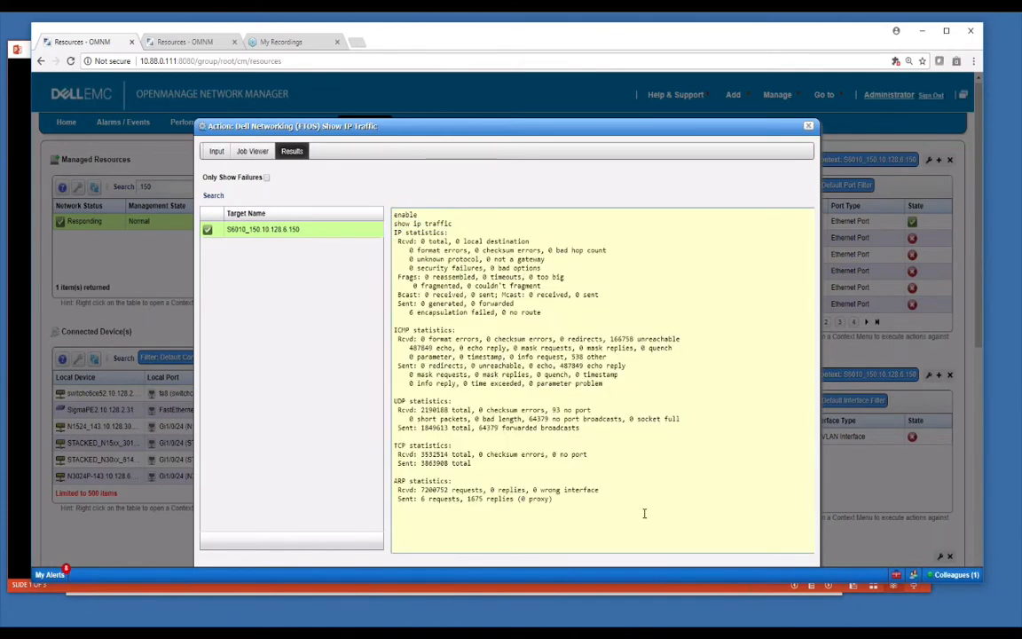
left_click(807, 125)
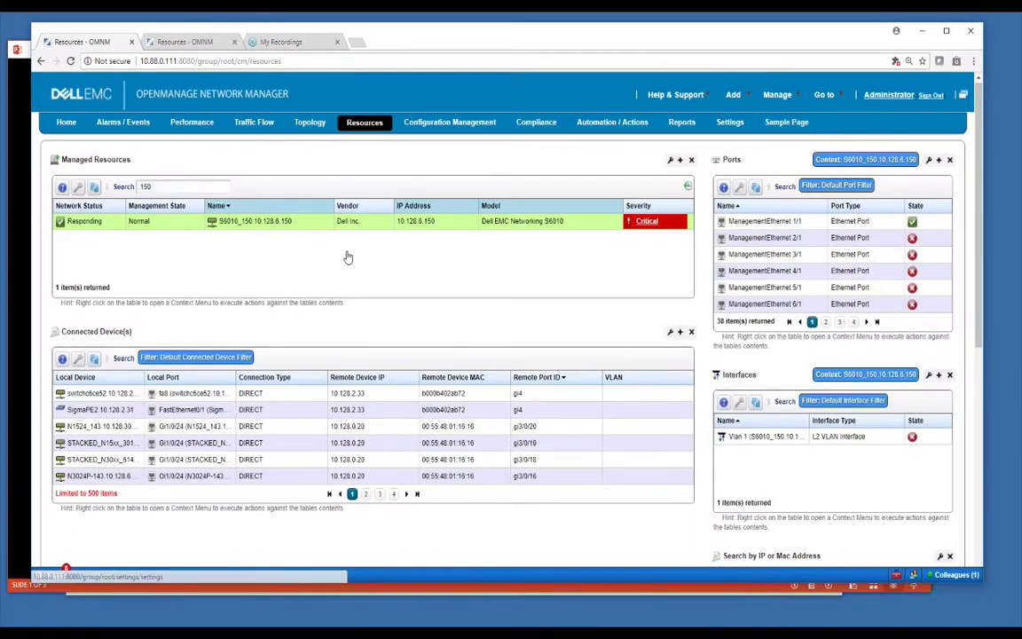
Step: Filter the managed resources list by .150 to find the S6010 switch
right_click(296, 221)
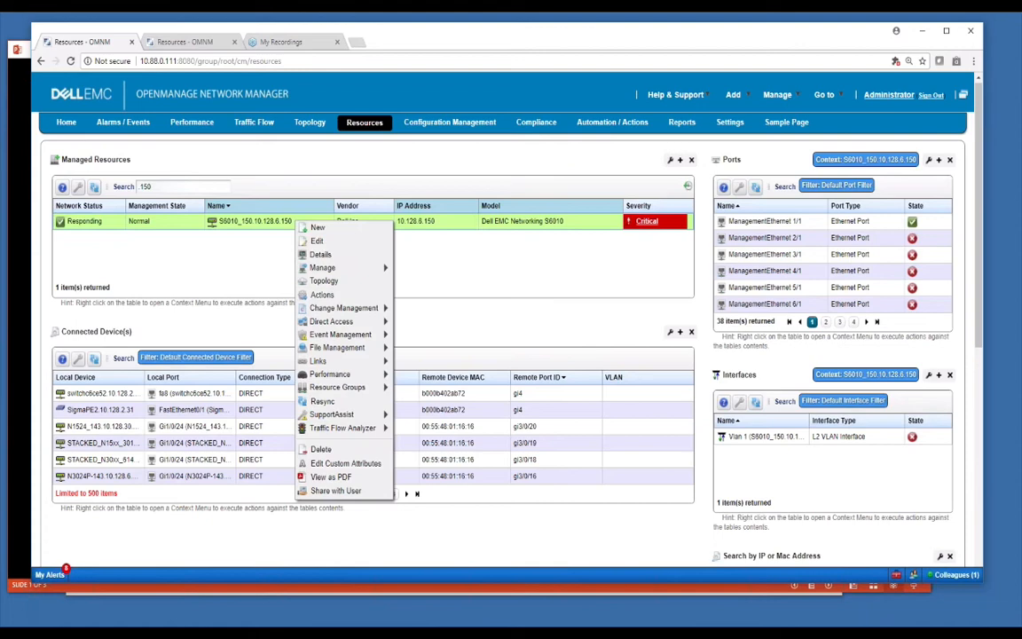
left_click(321, 294)
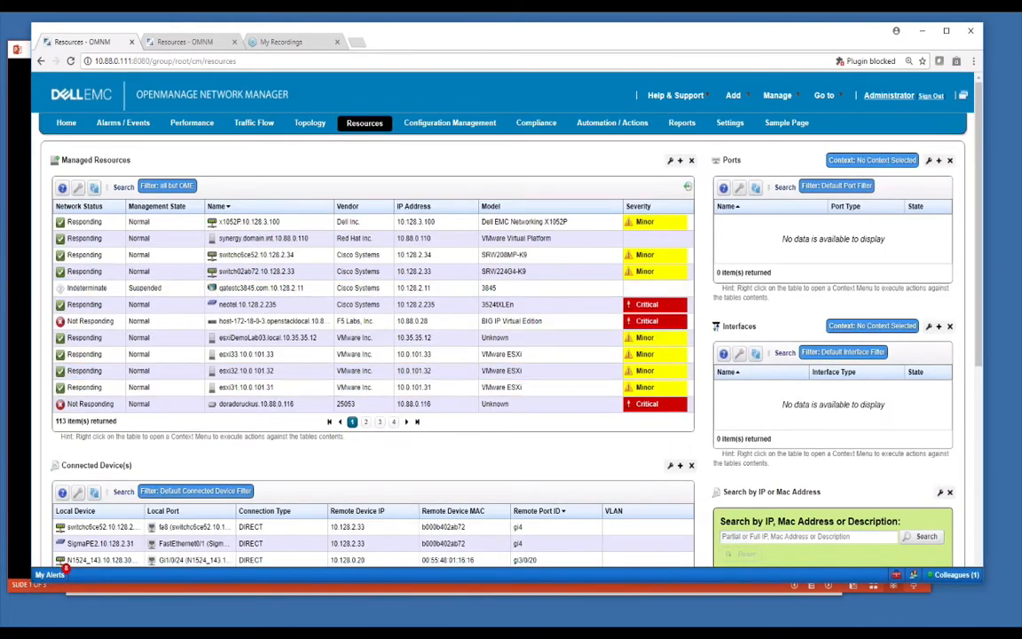
left_click(124, 188)
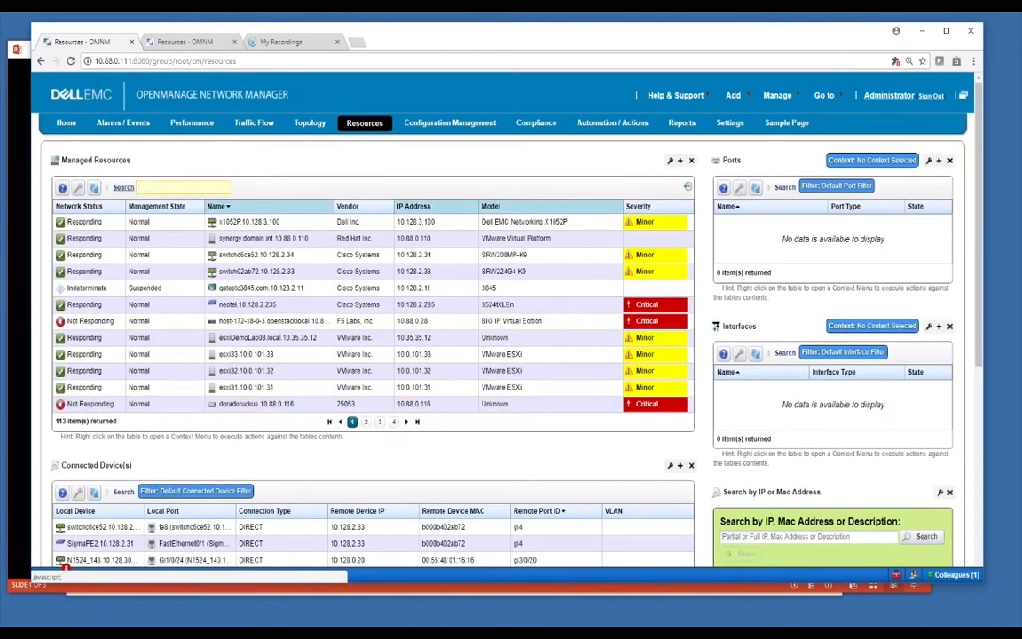
type("150")
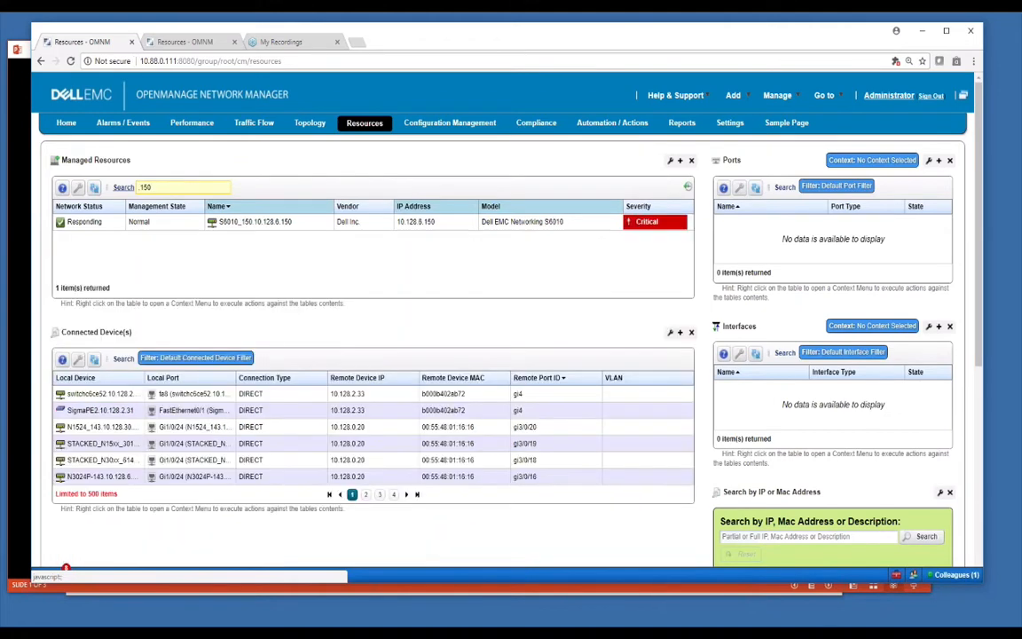
Step: Open the Dell Networking (FTOS) Create VLAN and Assign All Trunk Ports configuration action for the S6010 switch
right_click(236, 222)
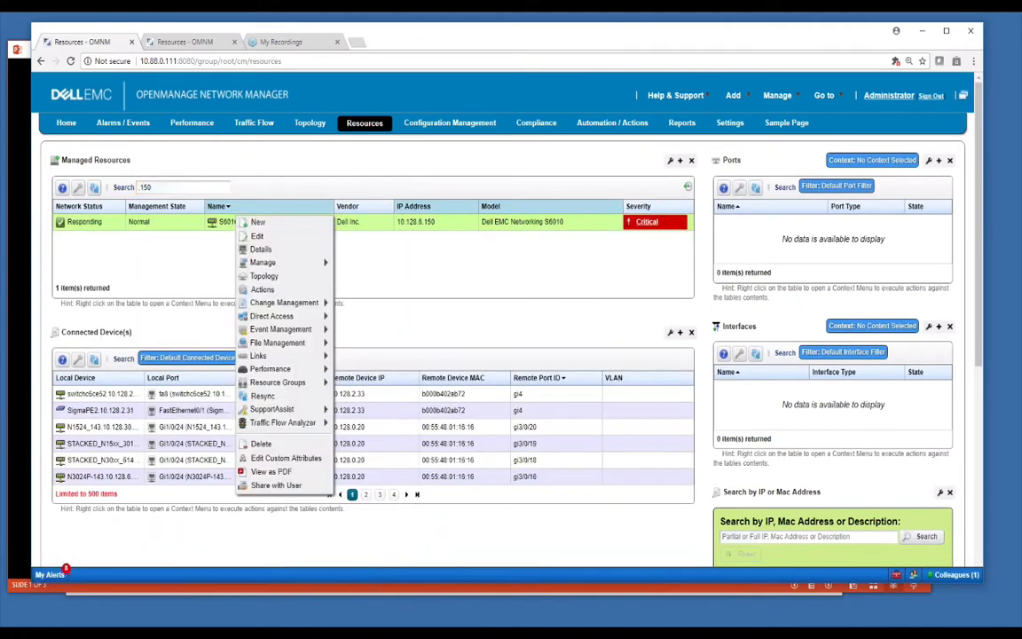
left_click(262, 289)
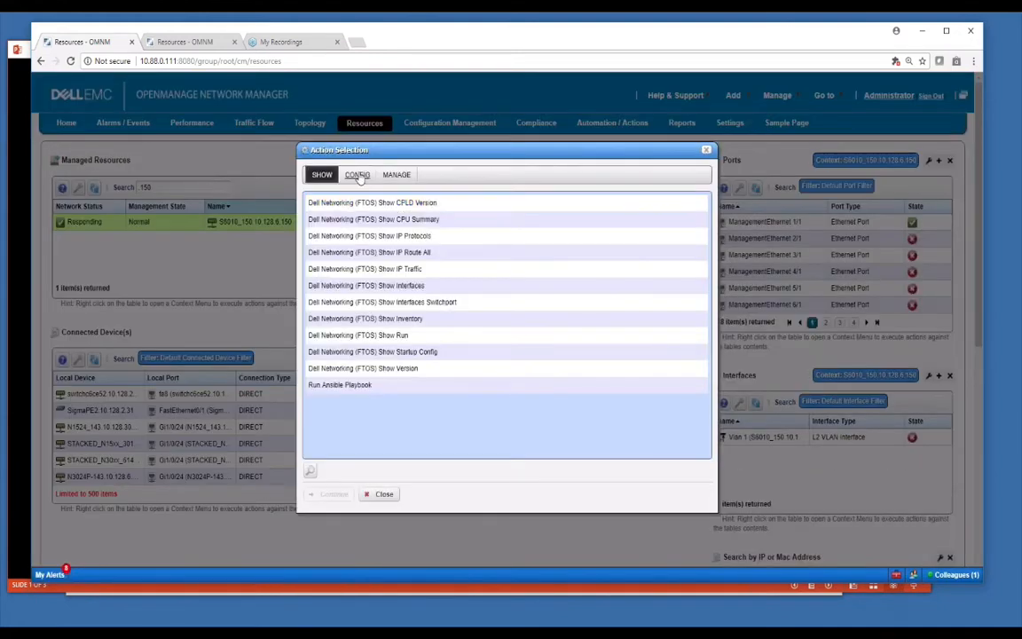
left_click(357, 175)
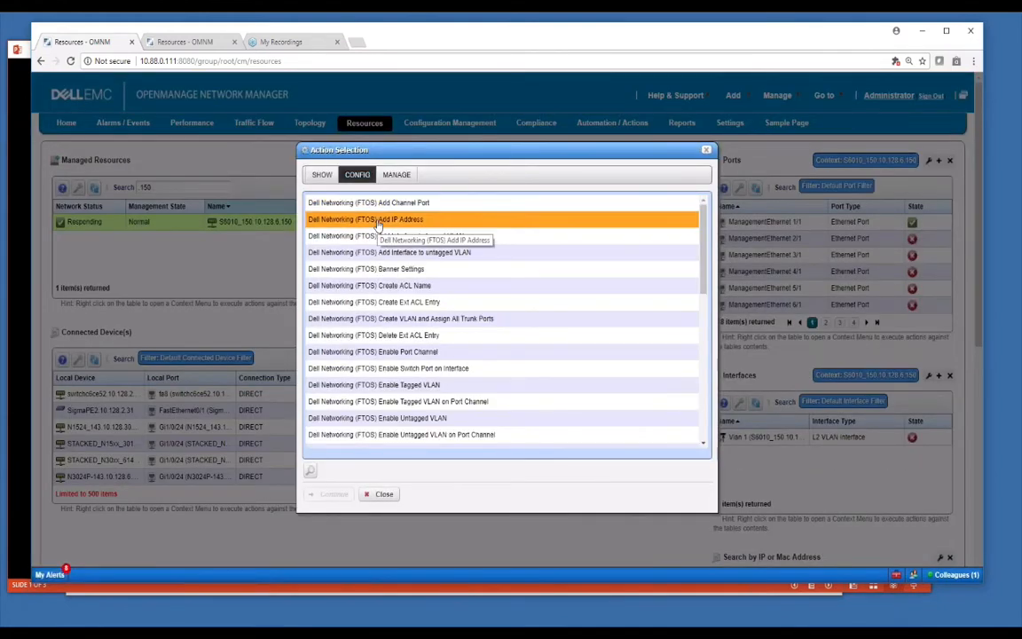
left_click(399, 319)
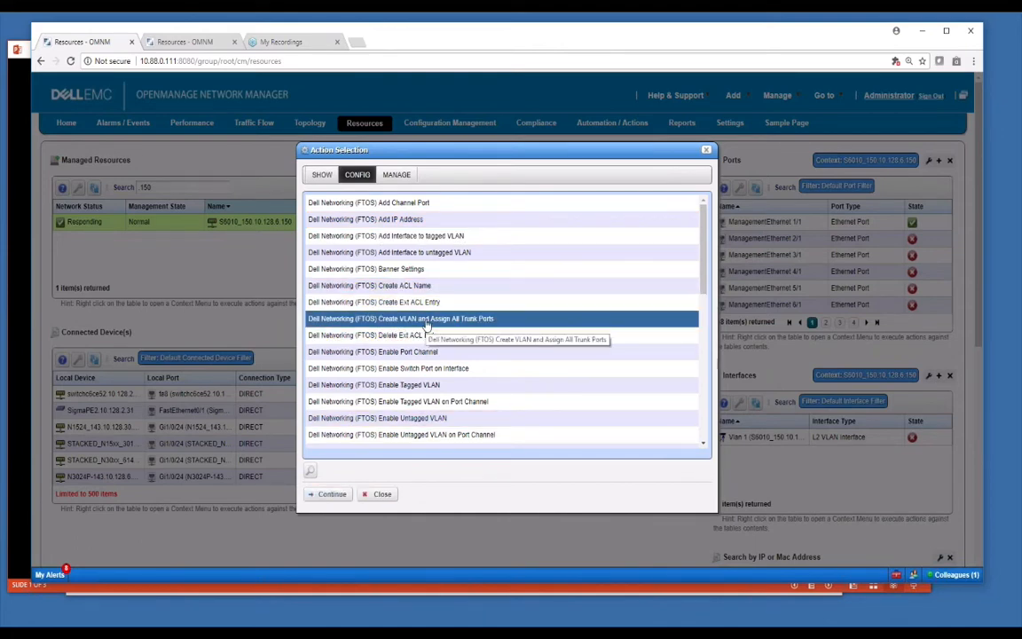
left_click(335, 495)
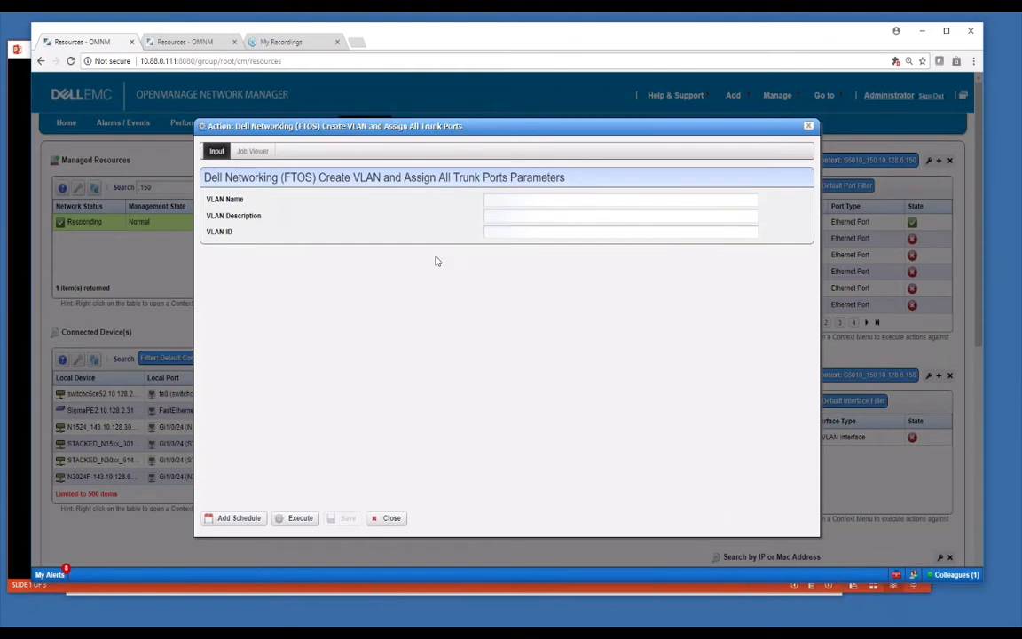
Step: Fill in VLAN name testn, description desc vlan and VLAN ID 500, and close the form without executing it
left_click(509, 199)
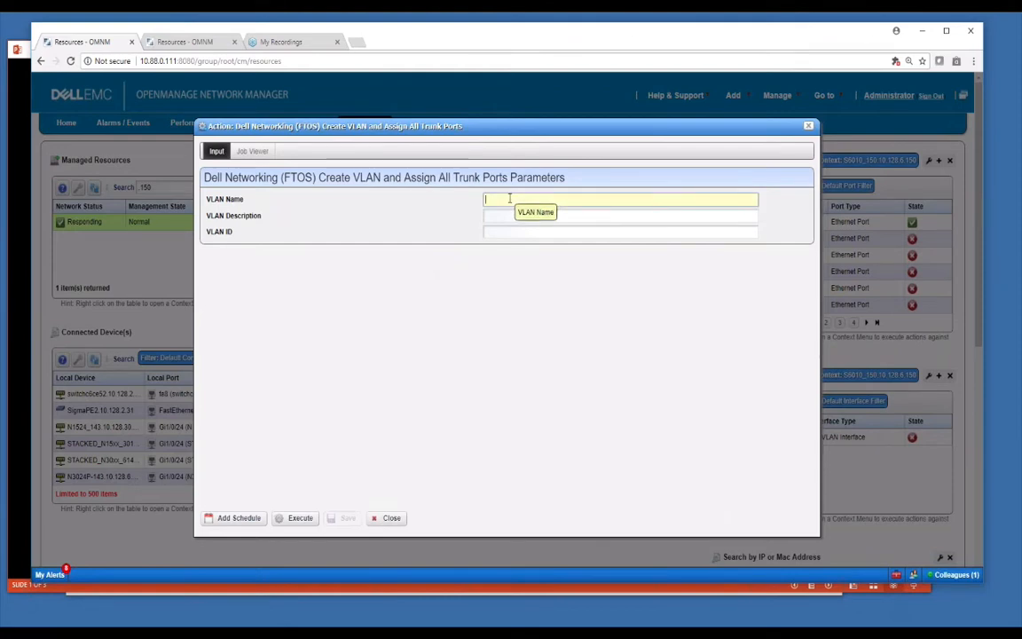
type("testn")
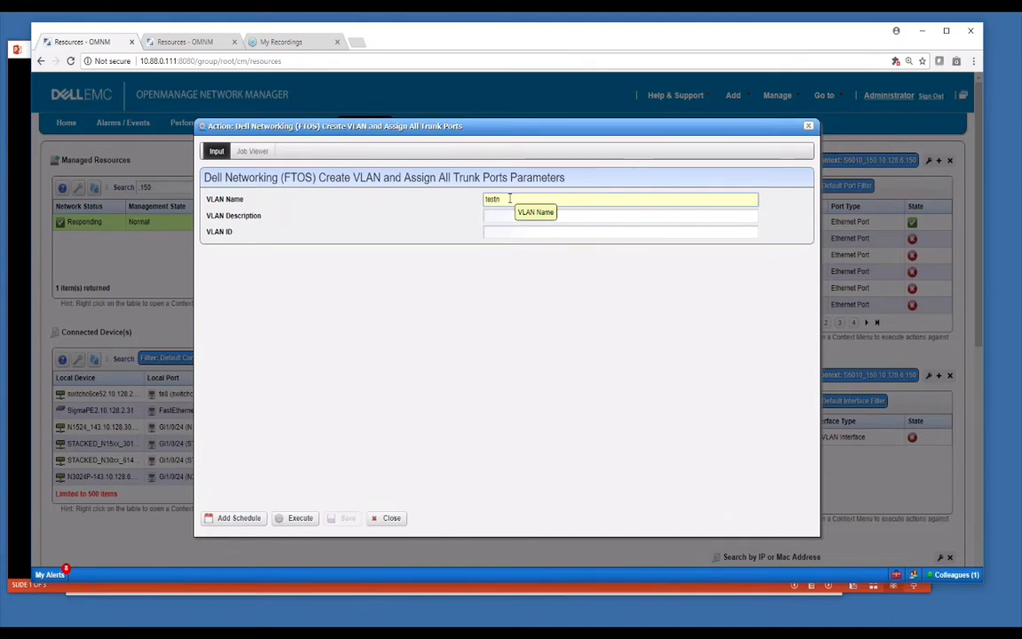
left_click(495, 216)
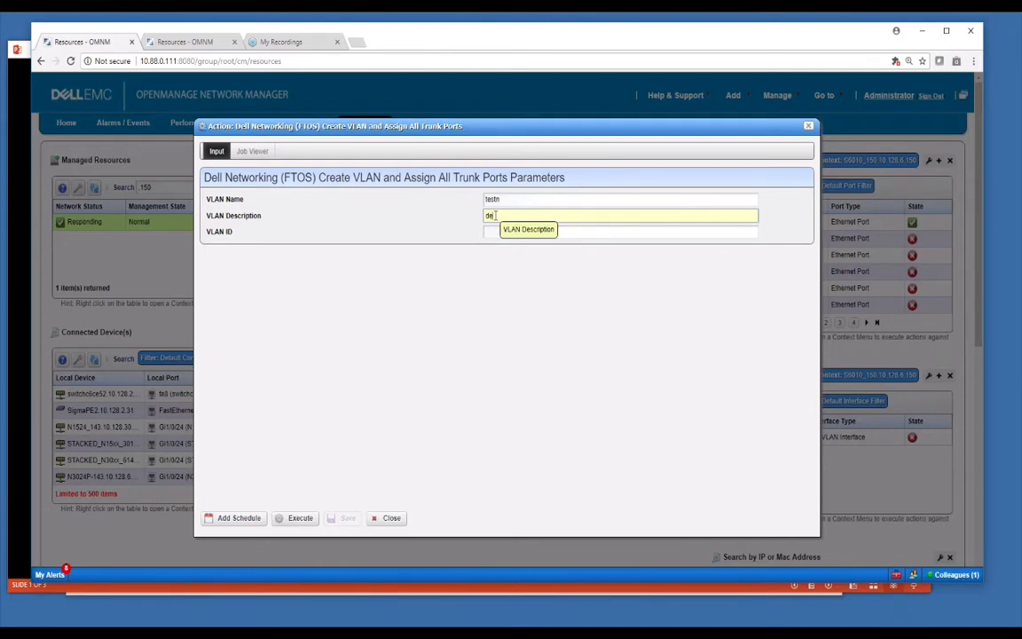
type("desc vlan")
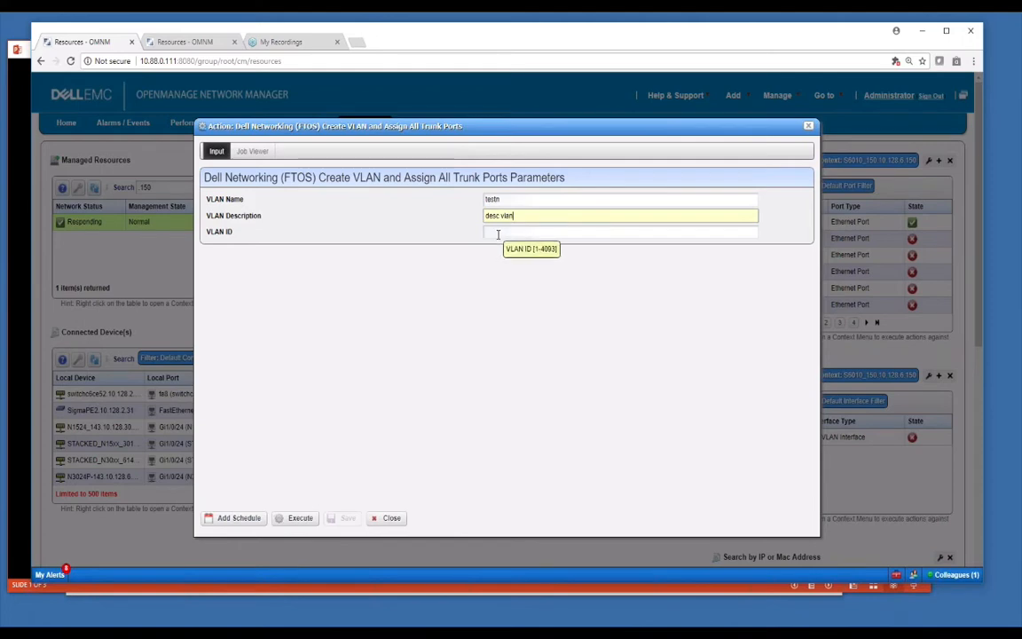
left_click(499, 233)
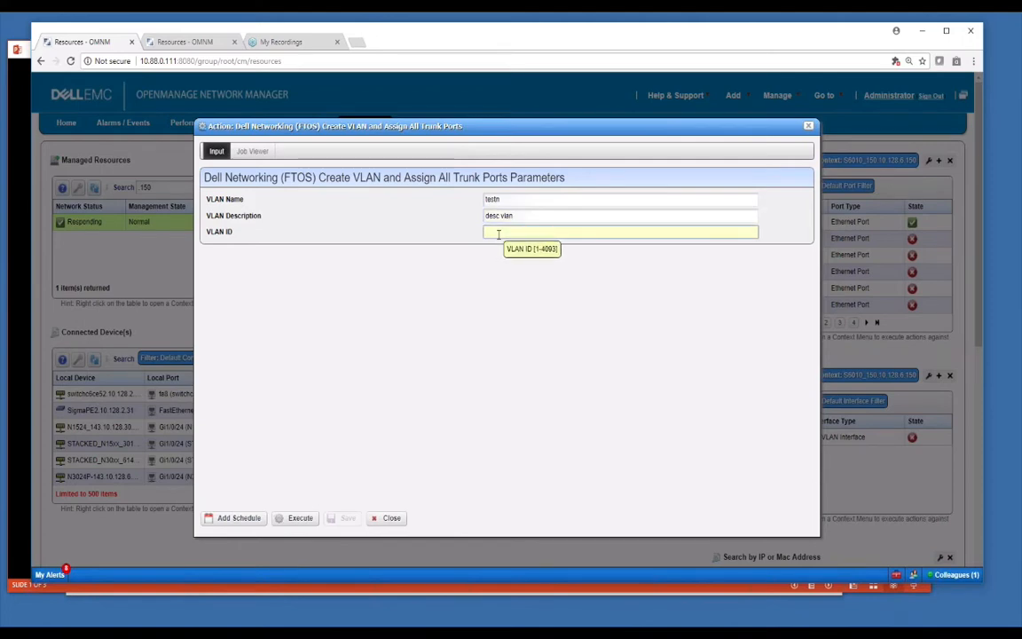
type("500")
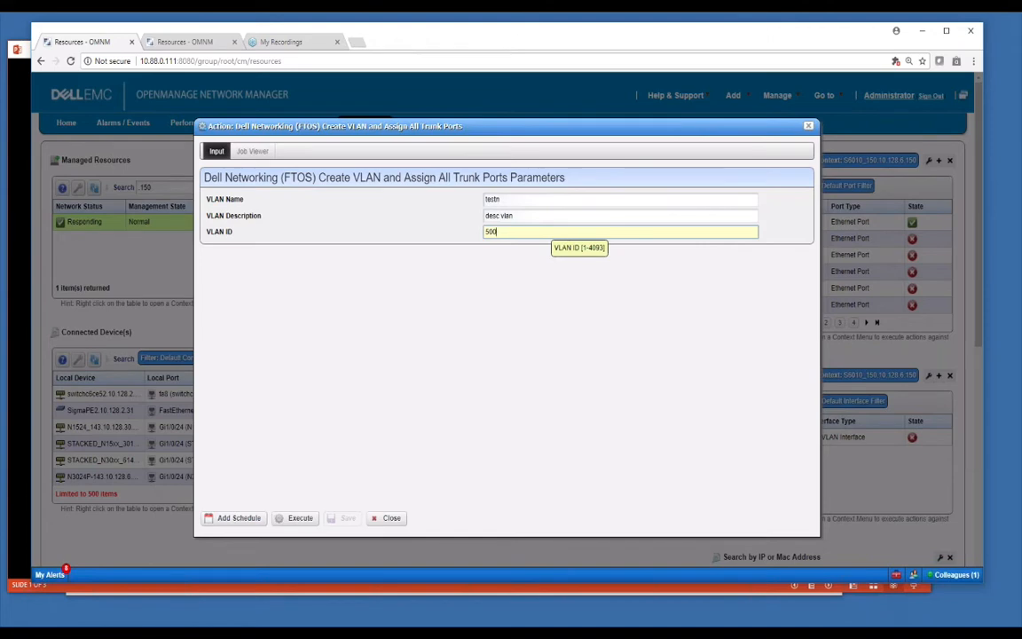
left_click(391, 519)
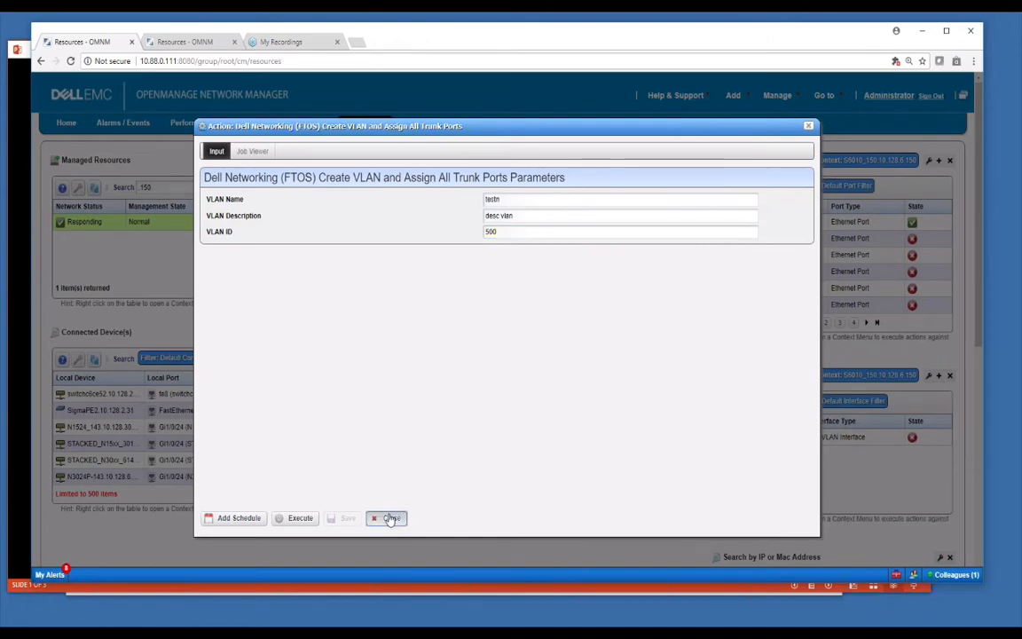
Step: Open the Dell Networking (FTOS) Enable Untagged VLAN configuration action for the S6010 switch
right_click(306, 222)
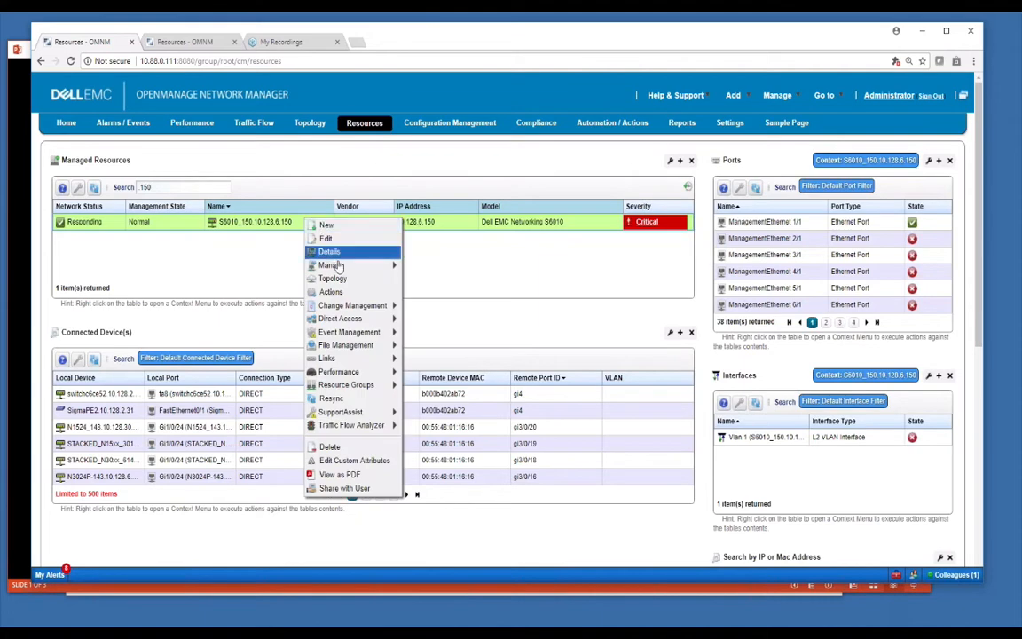
left_click(330, 291)
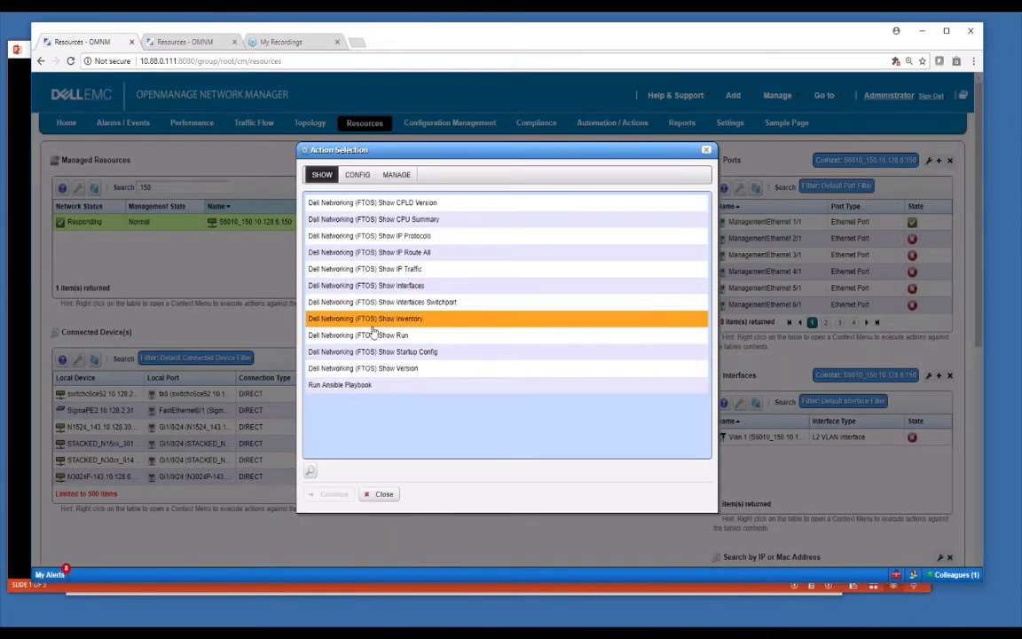
left_click(357, 175)
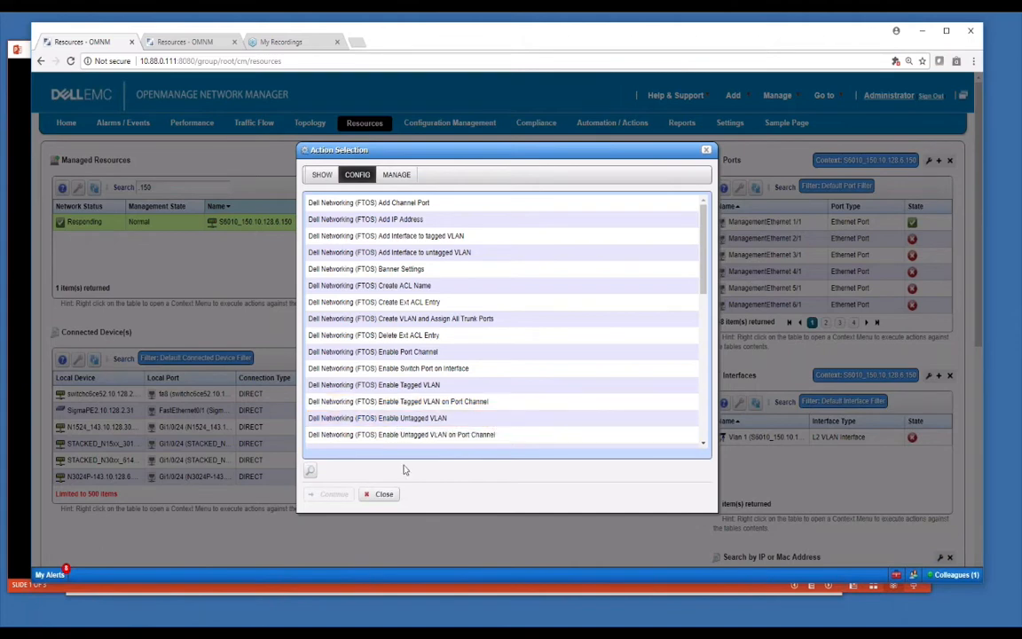
left_click(382, 418)
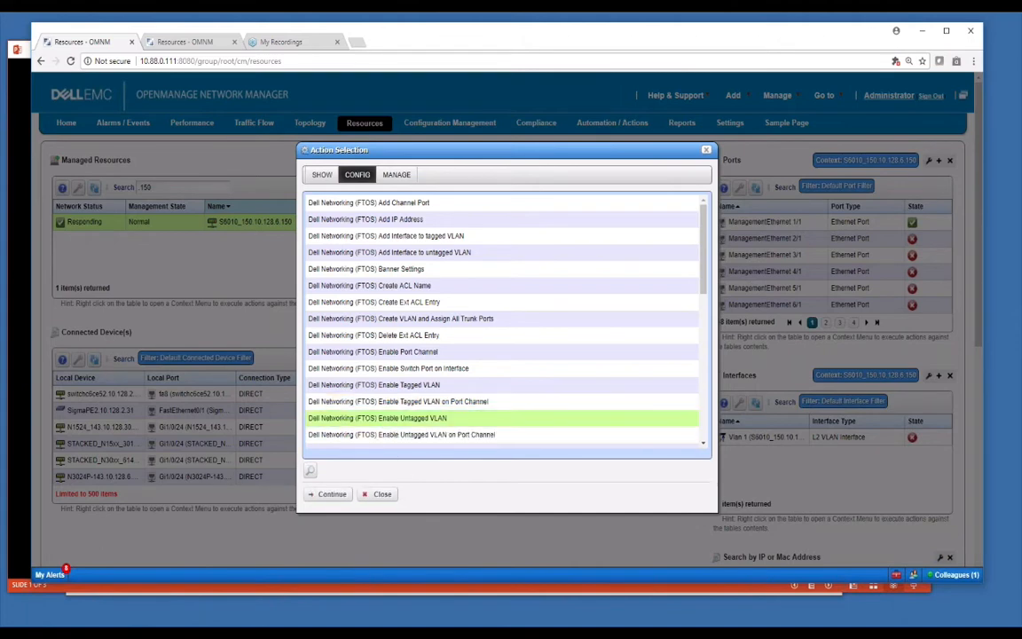
left_click(335, 495)
Step: Set the untagged VLAN action's VLAN ID to 232 and its interface name to ge0/1/0
left_click(513, 198)
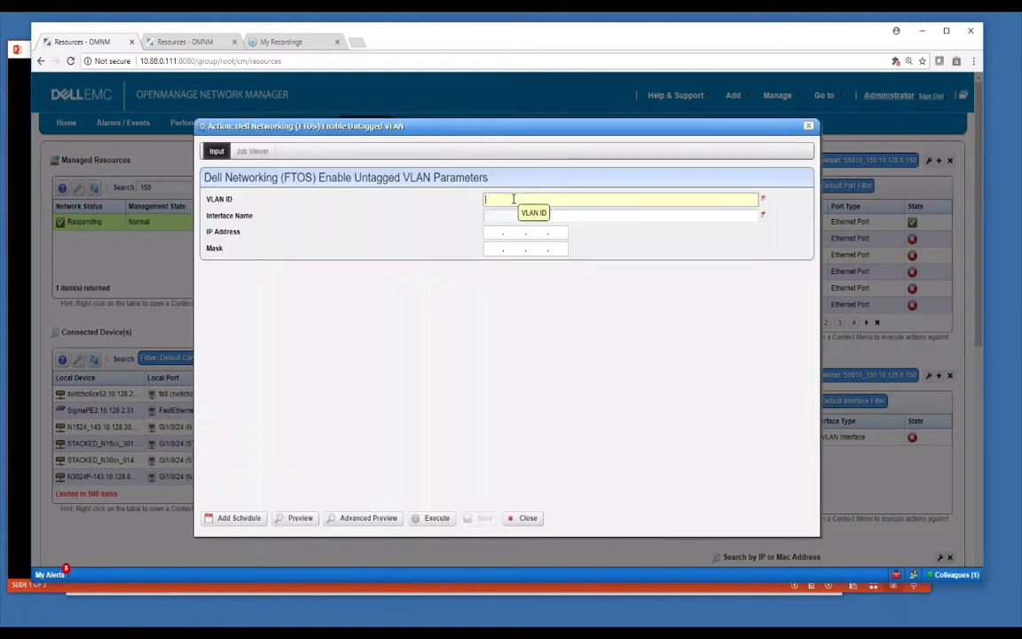
type("232")
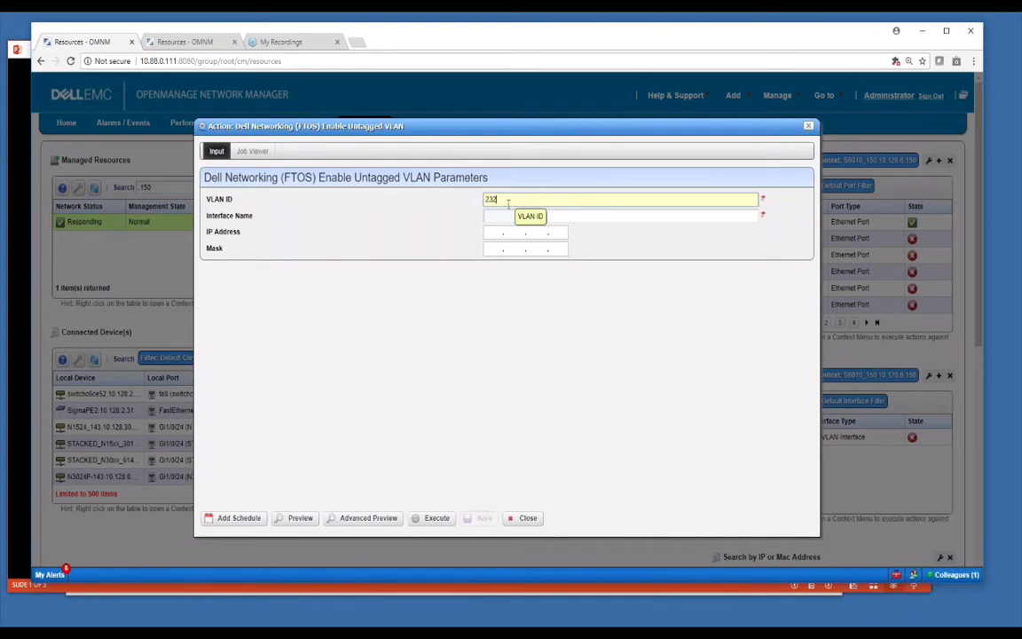
left_click(515, 216)
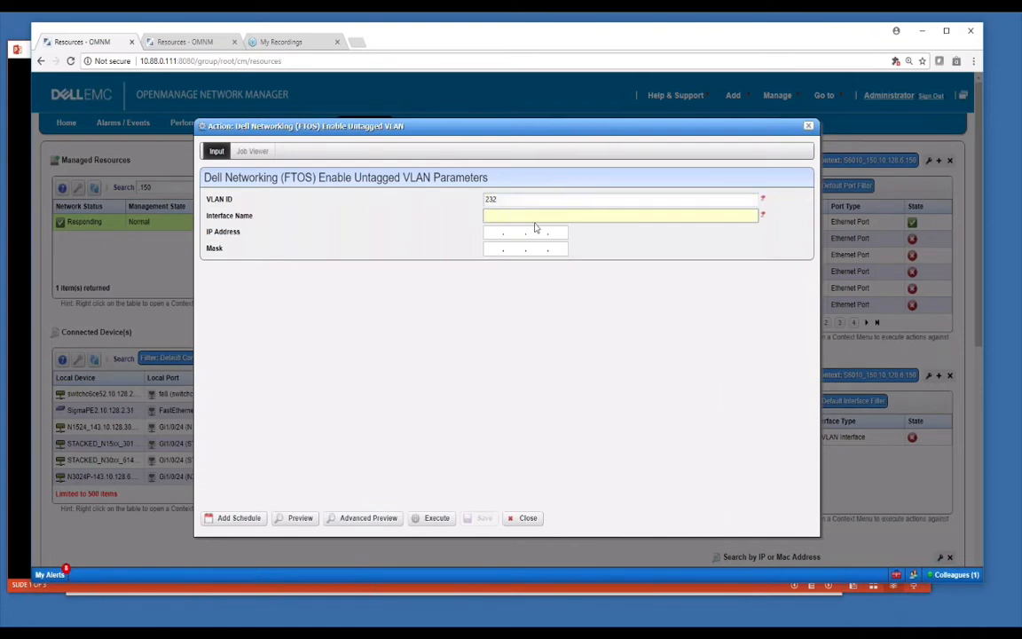
type("t")
type("e")
key("BackSpace")
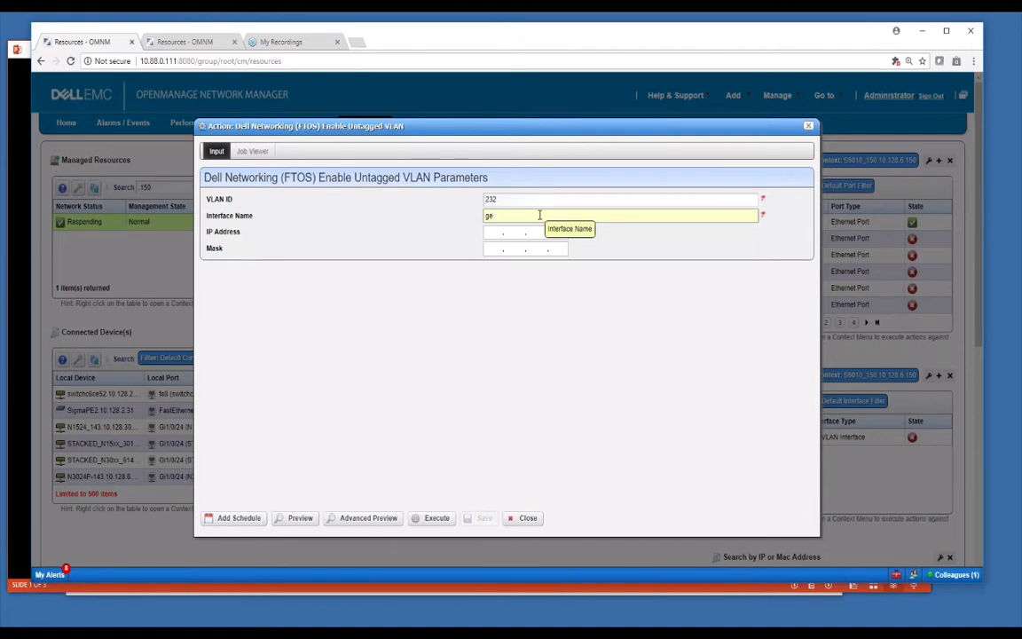
type("0/1/0")
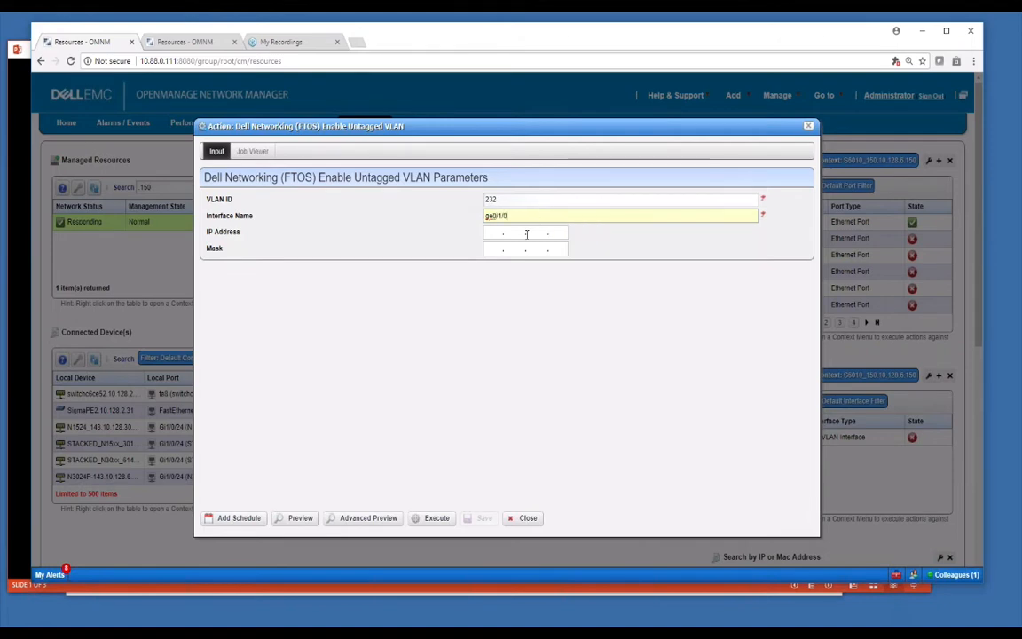
Step: Set the IP address to 1.1.1.1 and the mask to 255.255.255.255, and preview the resulting CLI commands
left_click(487, 233)
type("1.1.1.1")
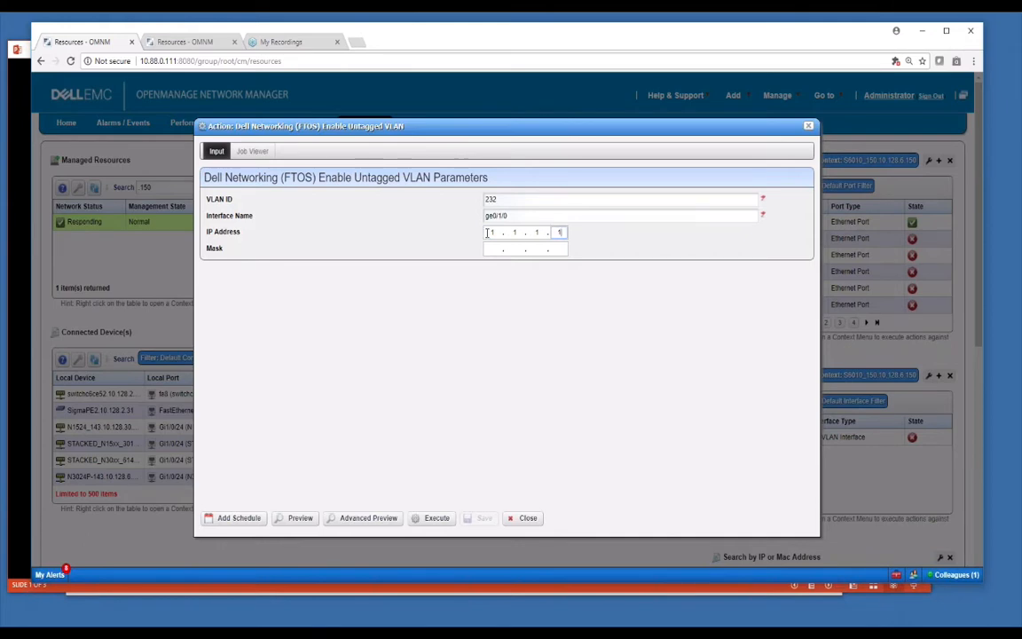
left_click(497, 249)
type("255.255.255.25")
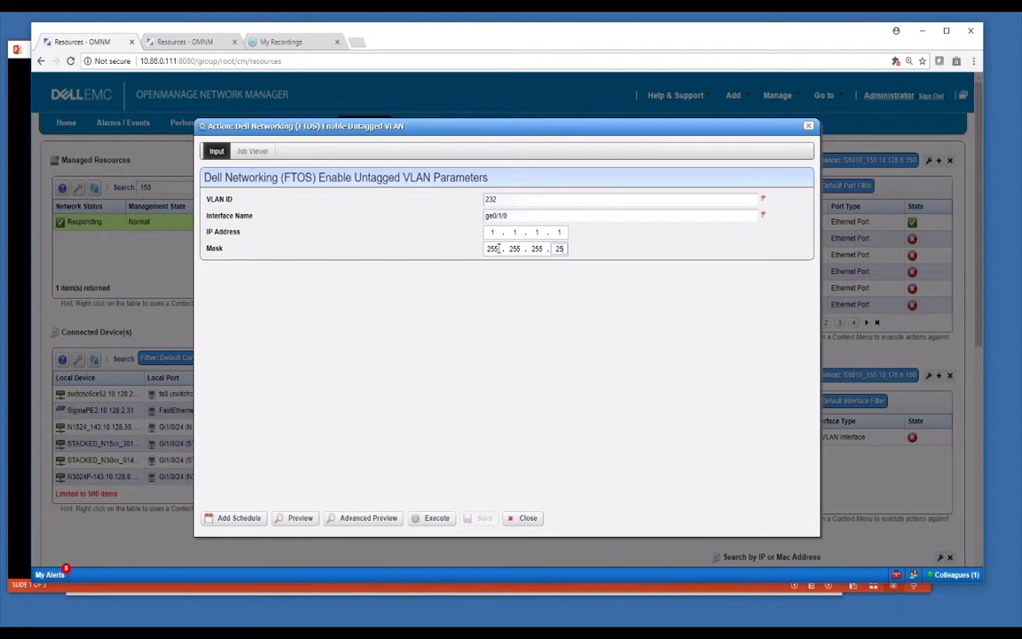
type("5")
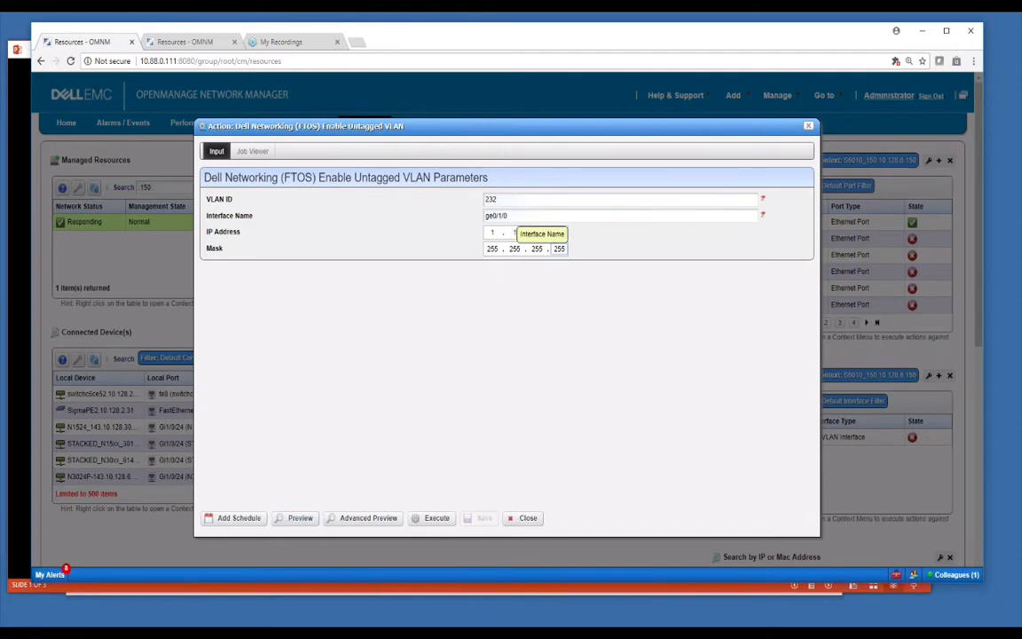
left_click(304, 519)
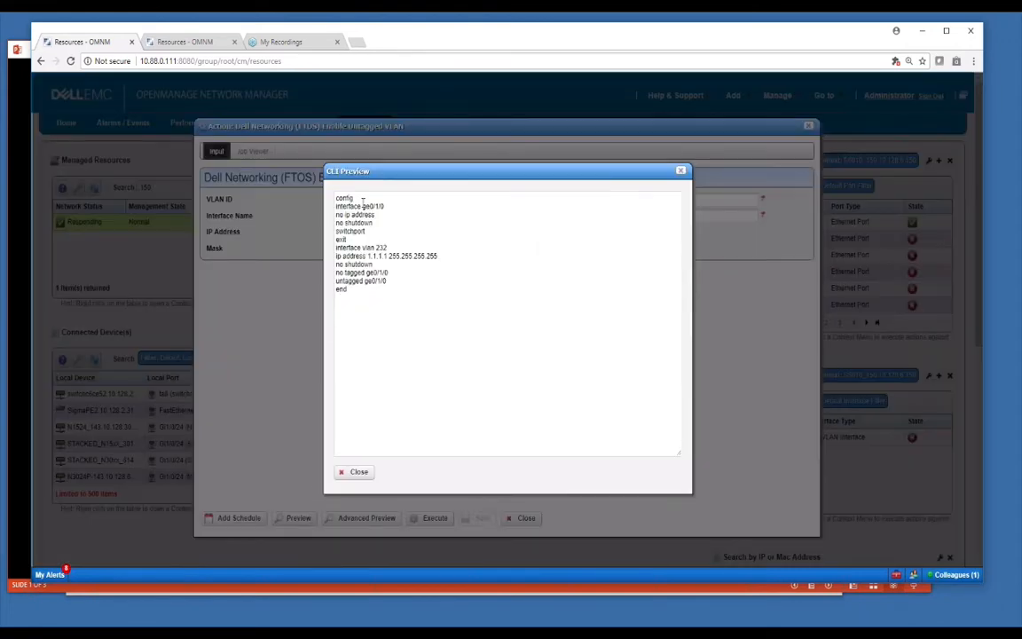
Step: Examine the previewed interface, IP address and tagging commands, and close the preview and the untagged VLAN form without executing
left_click_drag(363, 206, 432, 256)
double_click(380, 247)
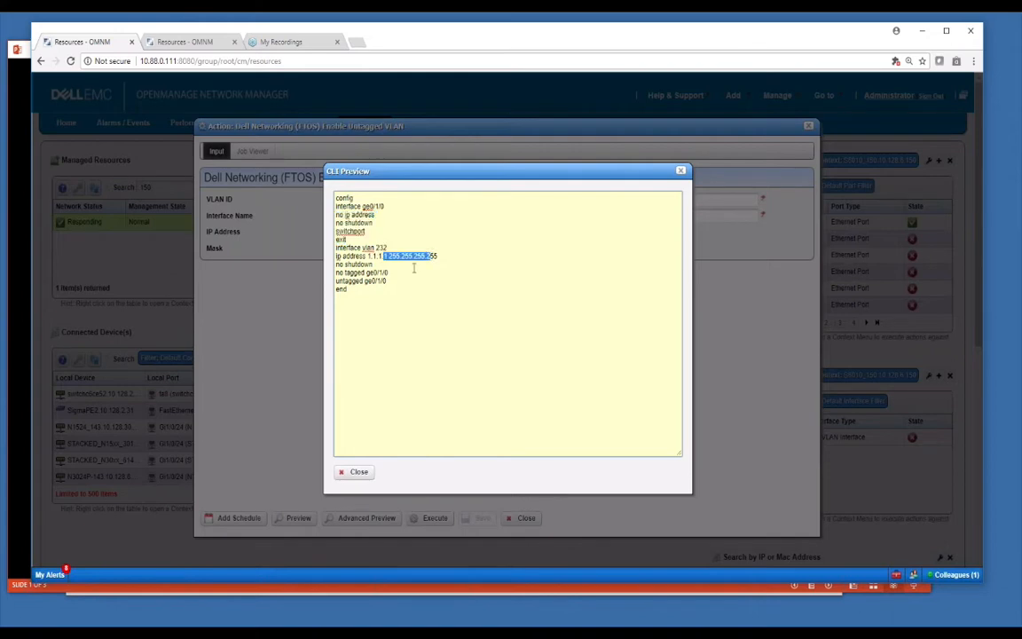
left_click_drag(339, 272, 387, 281)
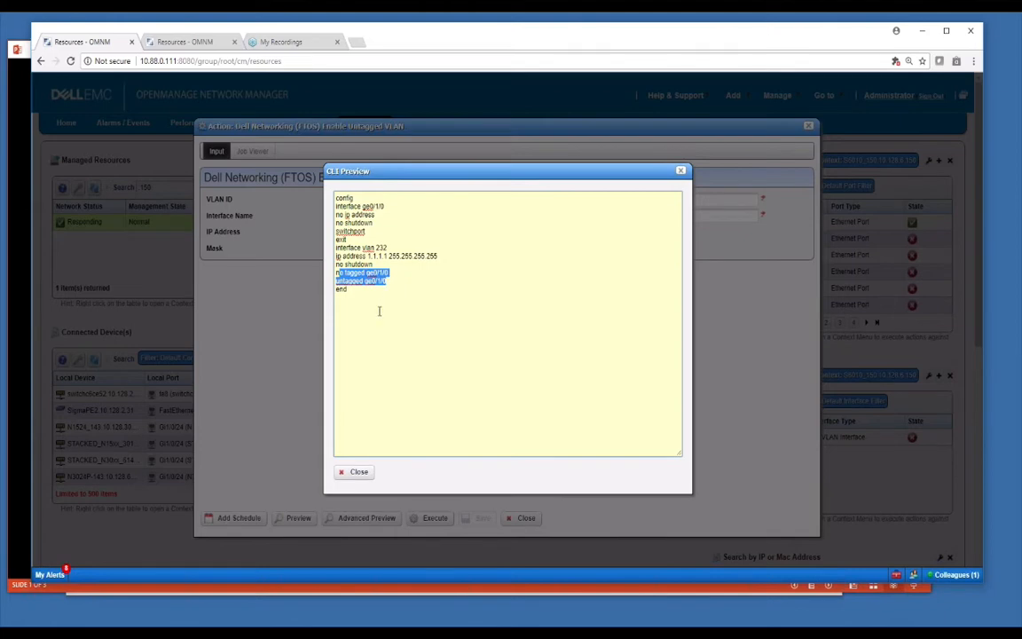
left_click(380, 311)
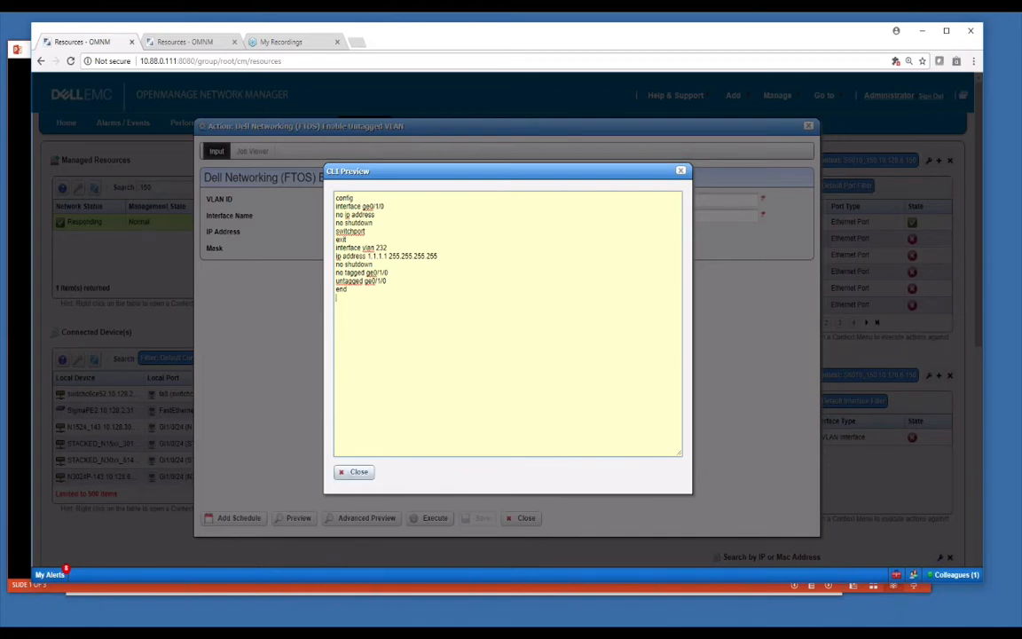
left_click(354, 471)
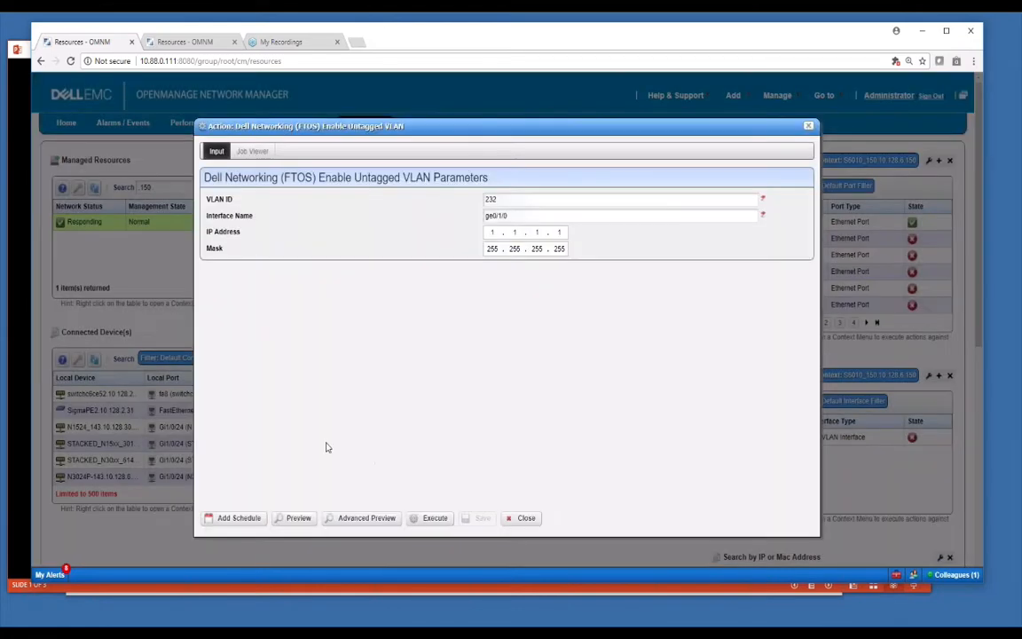
left_click(527, 518)
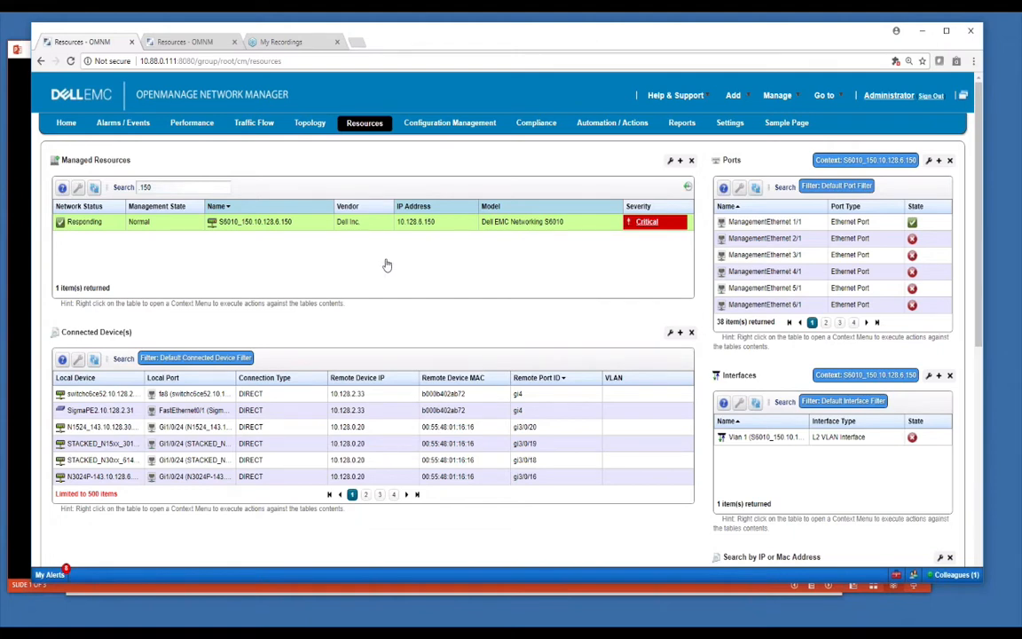
Step: Look at the operations offered for the S6010 device and for its ManagementEthernet 1/1 port
right_click(296, 223)
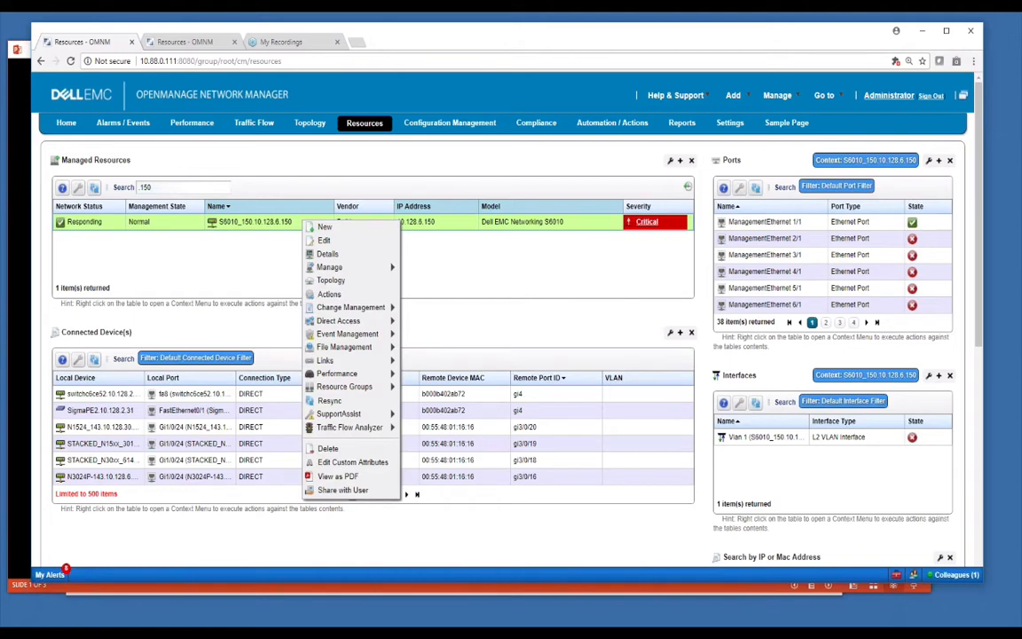
left_click(470, 270)
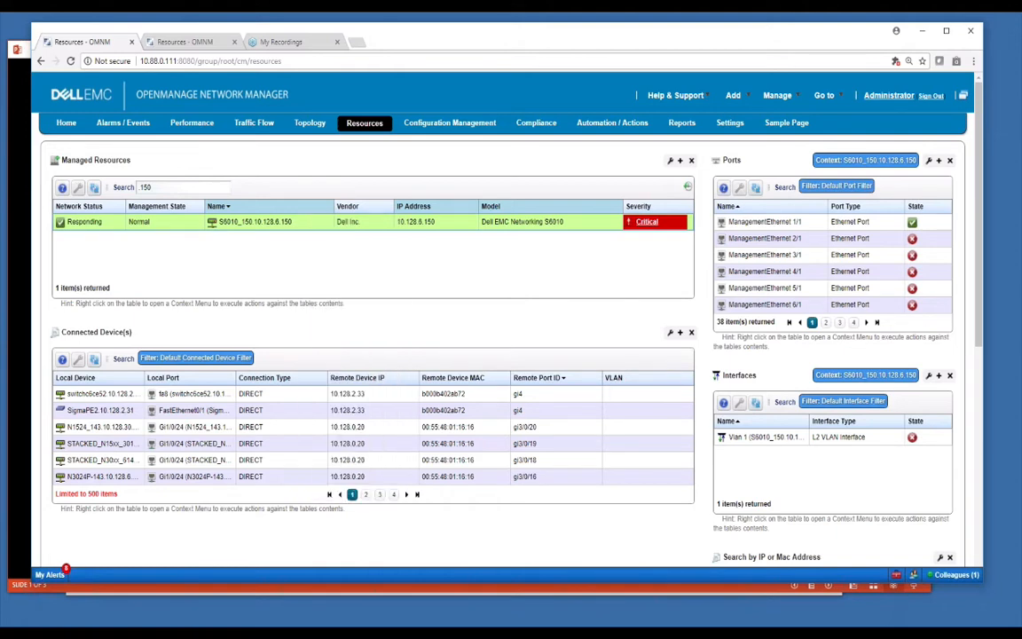
right_click(755, 227)
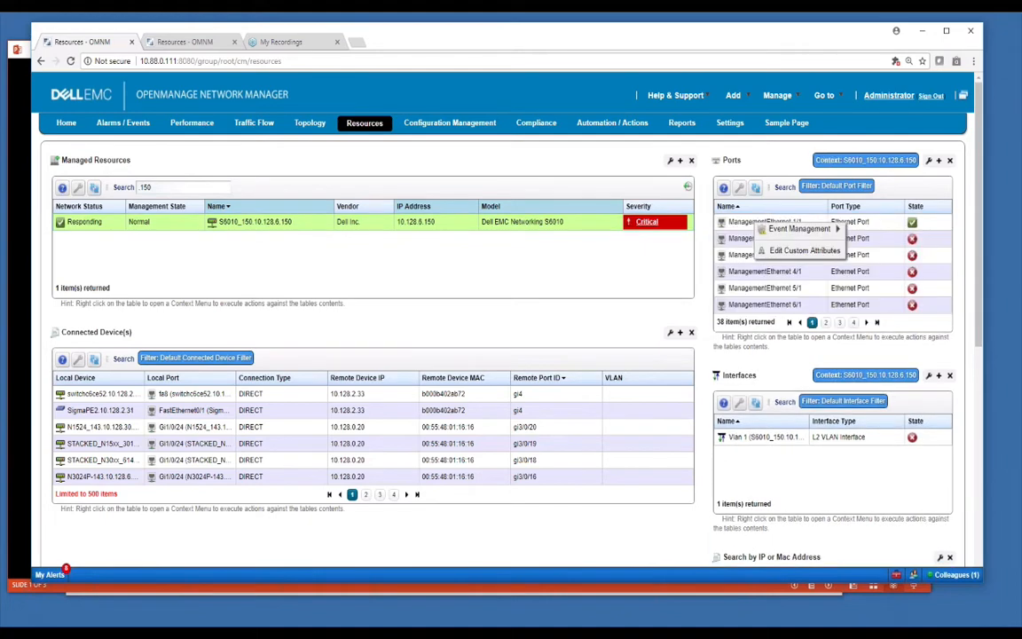
left_click(754, 223)
right_click(750, 224)
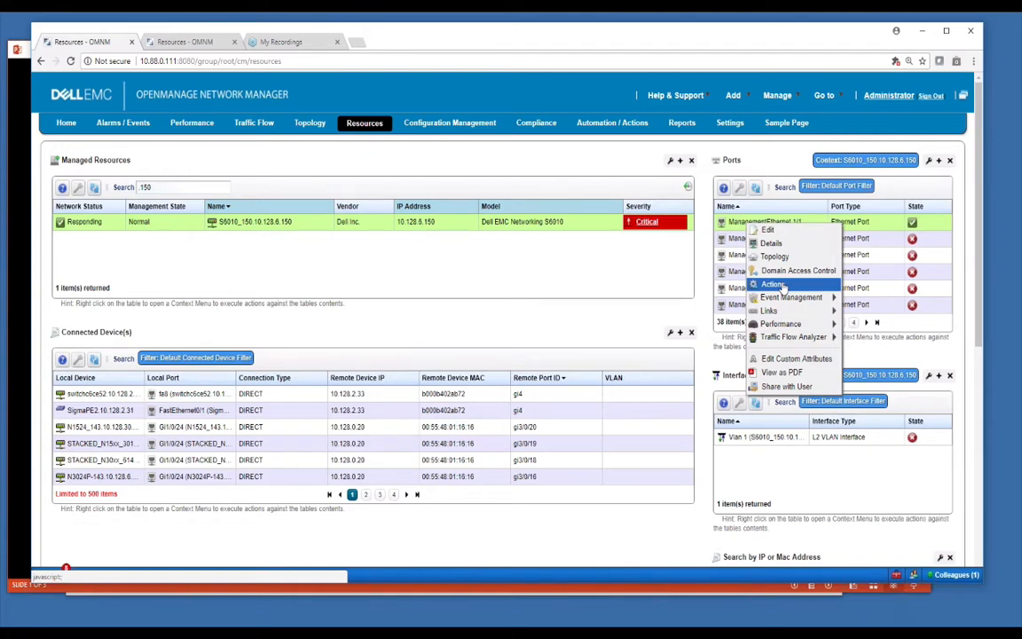
Step: Look at the operations offered for the Vlan 1 interface, including Actions, without running any
right_click(770, 437)
mouse_move(815, 444)
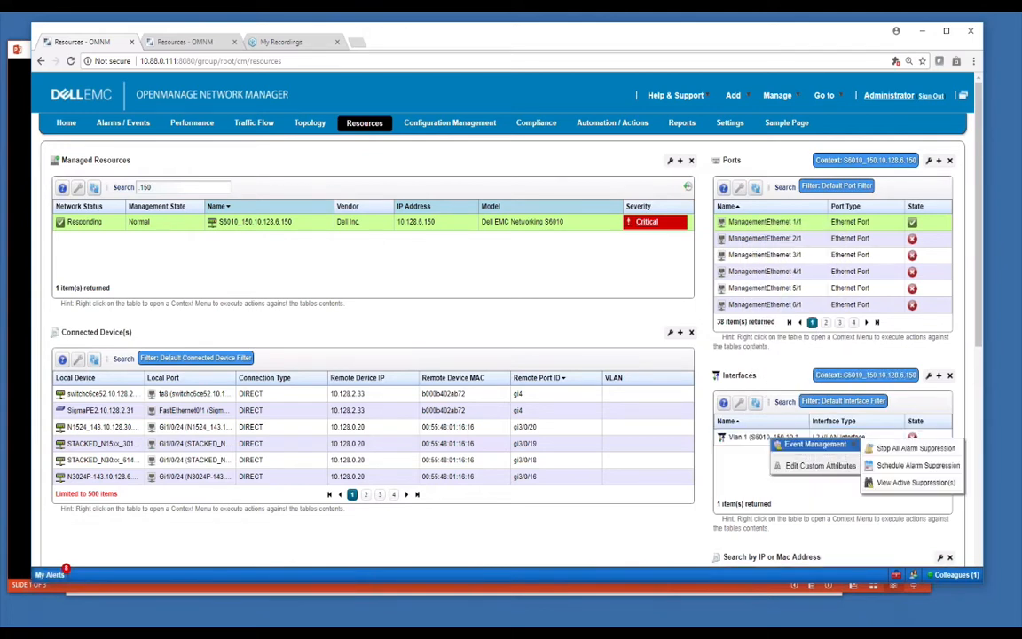
left_click(758, 440)
right_click(754, 437)
mouse_move(777, 485)
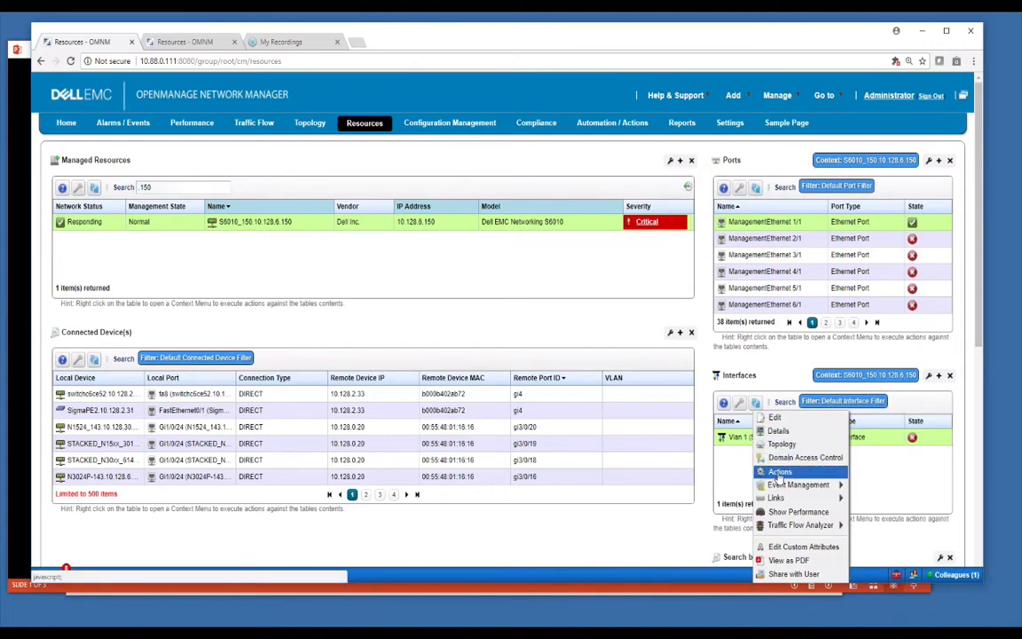
left_click(689, 226)
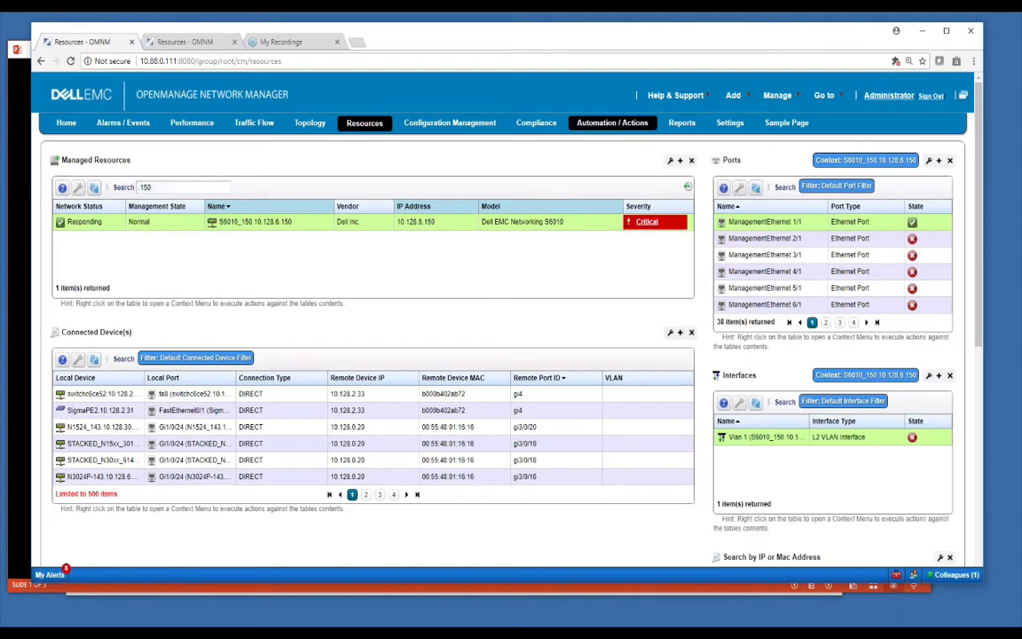
Step: Go to the Automation / Actions page and start a new CLI Configure Command action
left_click(611, 122)
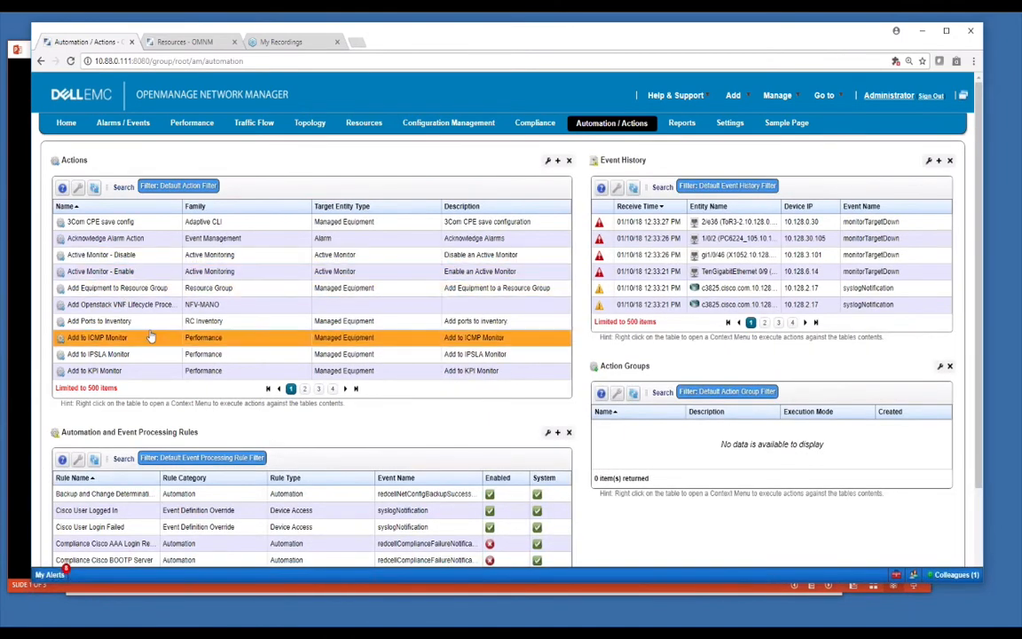
right_click(160, 222)
mouse_move(185, 228)
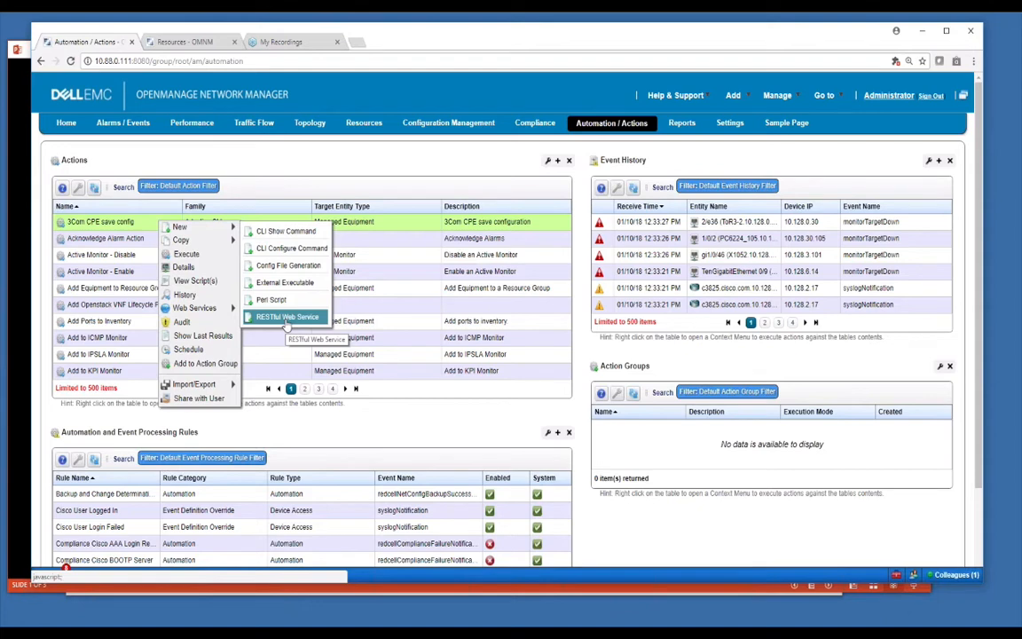
left_click(302, 252)
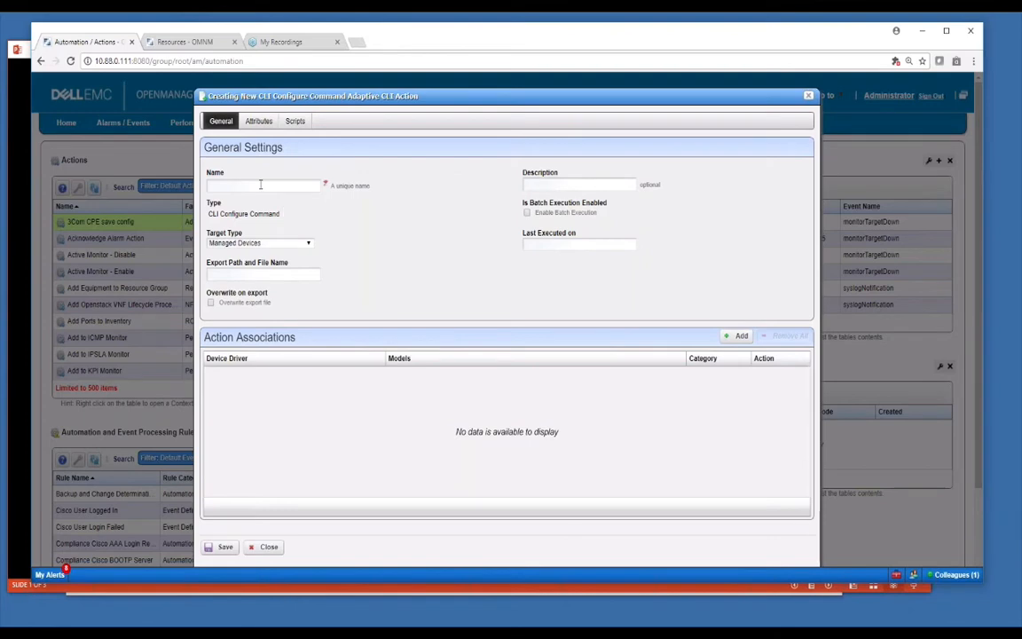
Step: Name the new action test with Managed Devices as its target type, and close the form without saving
left_click(260, 185)
type("tst")
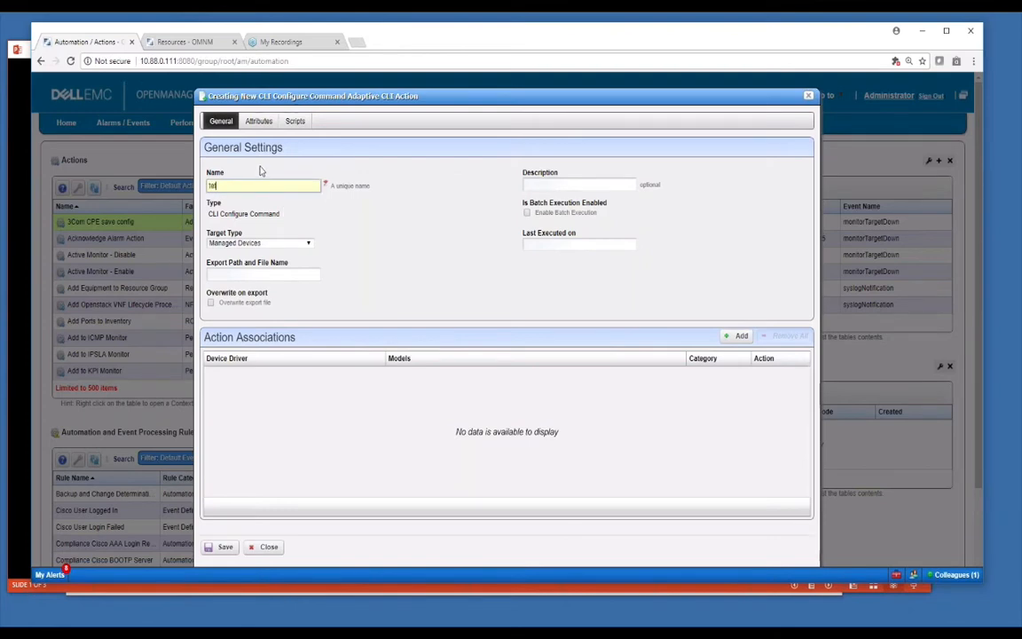
type("t")
left_click(308, 245)
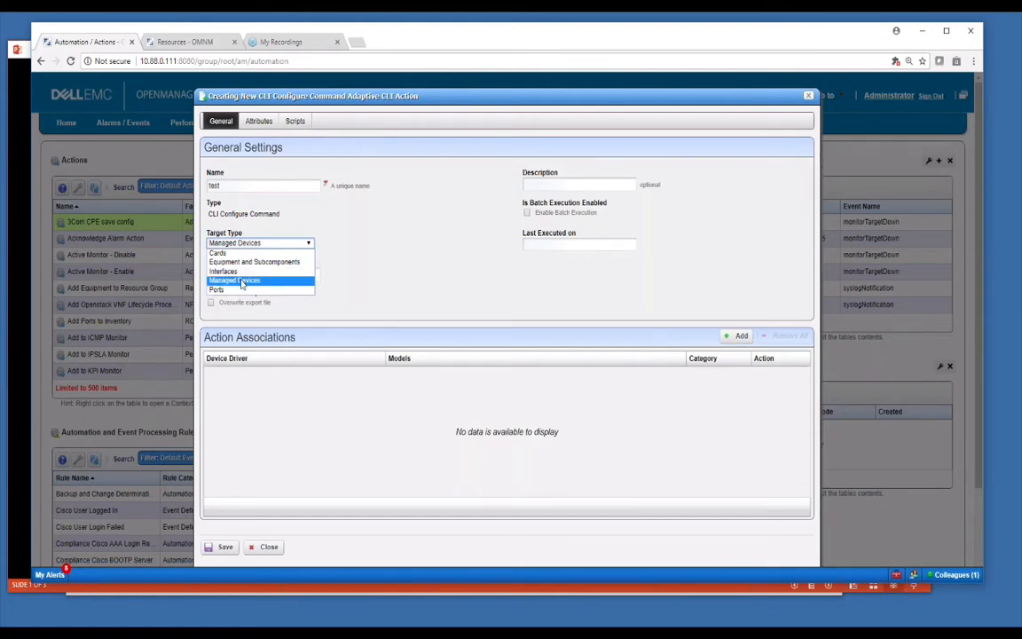
left_click(237, 280)
left_click(257, 275)
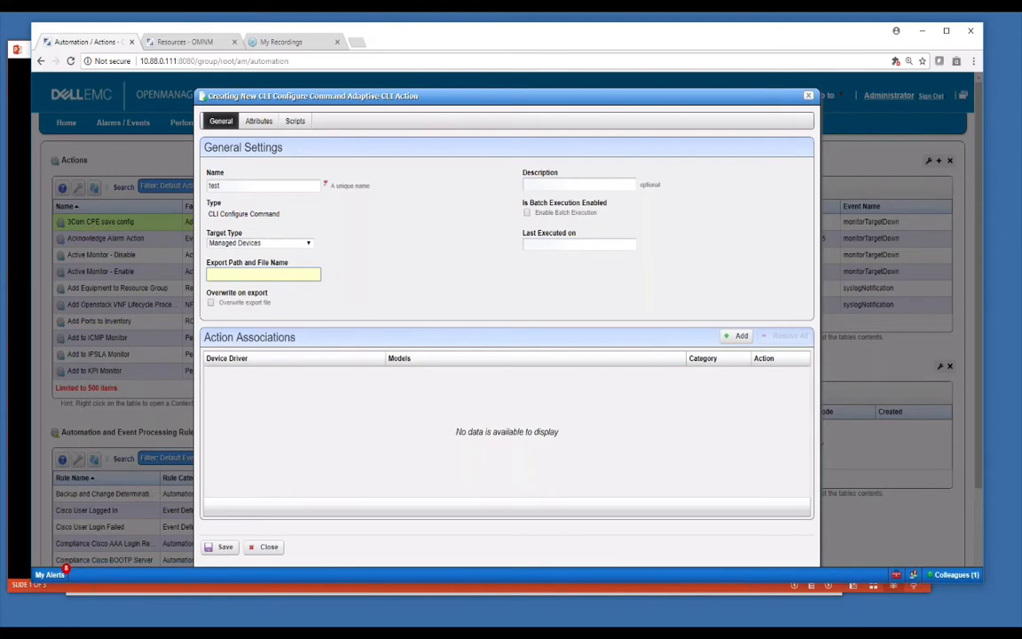
left_click(267, 547)
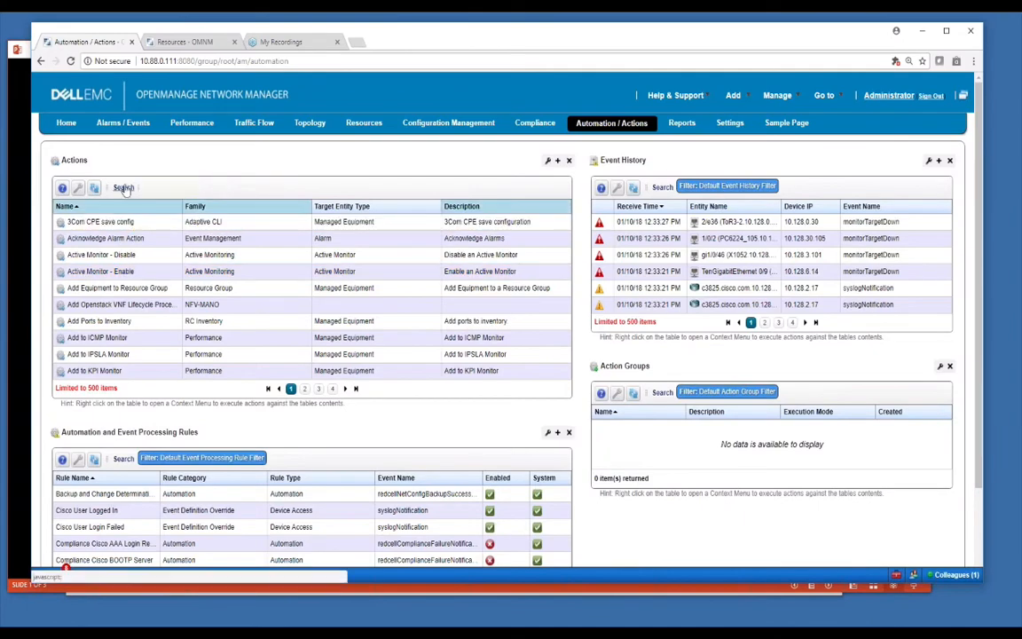
Step: Search the actions for demo and open the DEMO Set a VLAN f action for editing
left_click(125, 188)
type("demo")
key("Return")
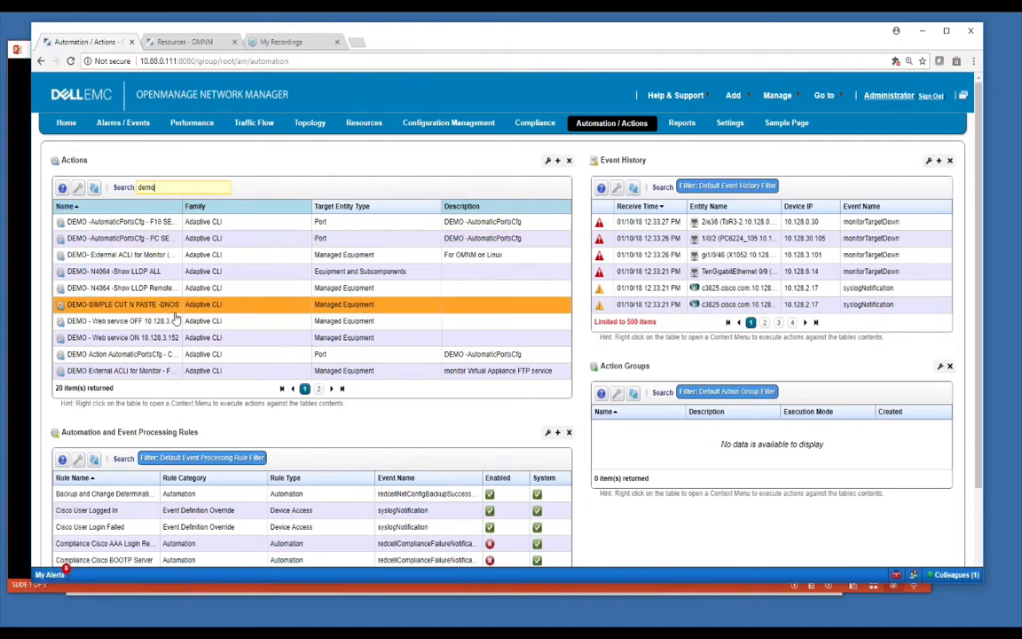
left_click(318, 388)
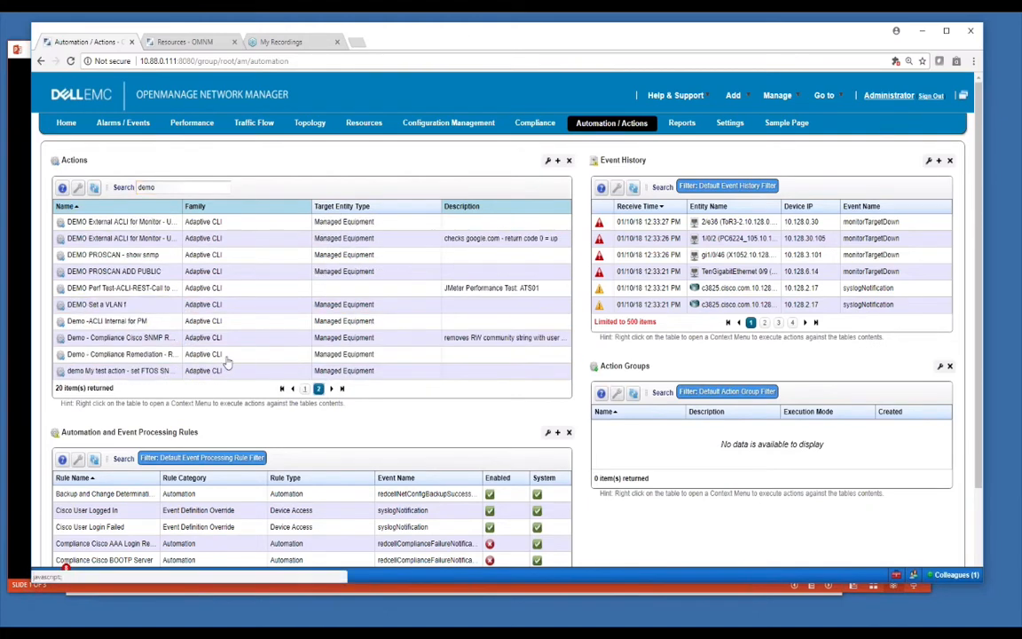
right_click(123, 304)
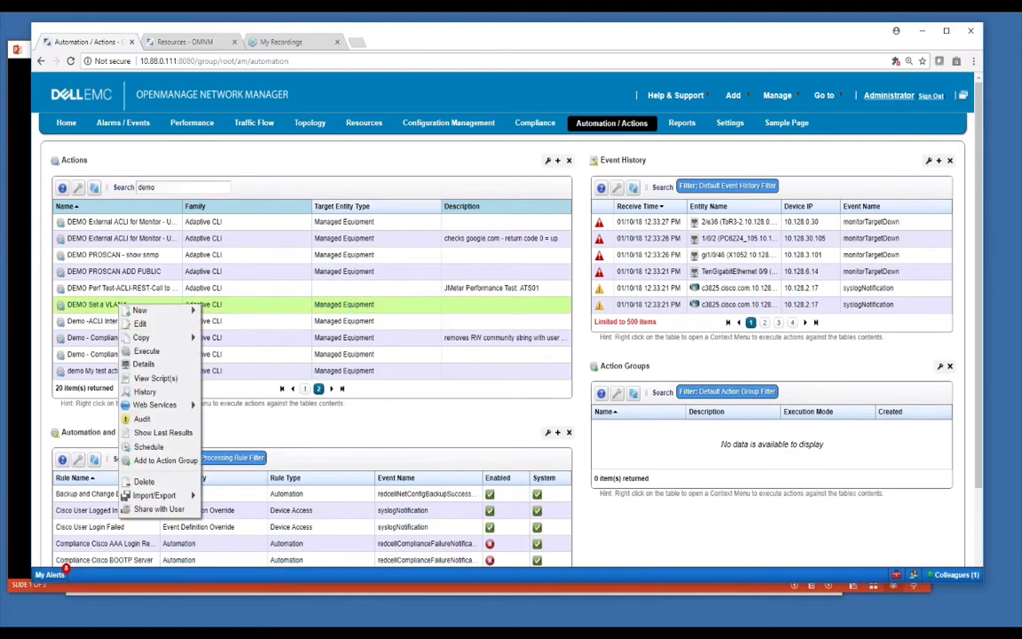
left_click(122, 305)
right_click(143, 305)
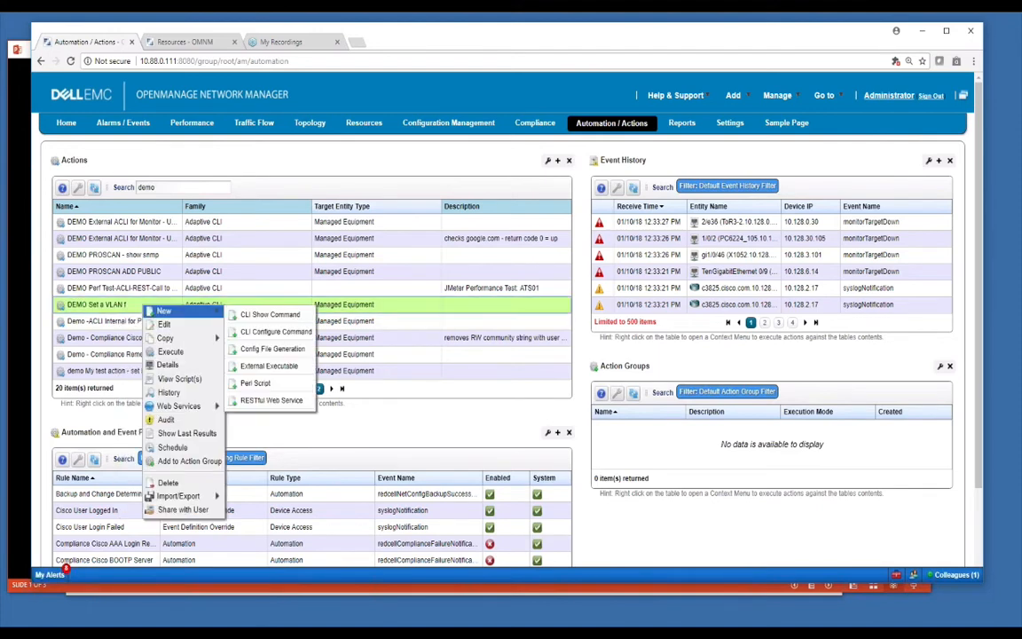
left_click(164, 325)
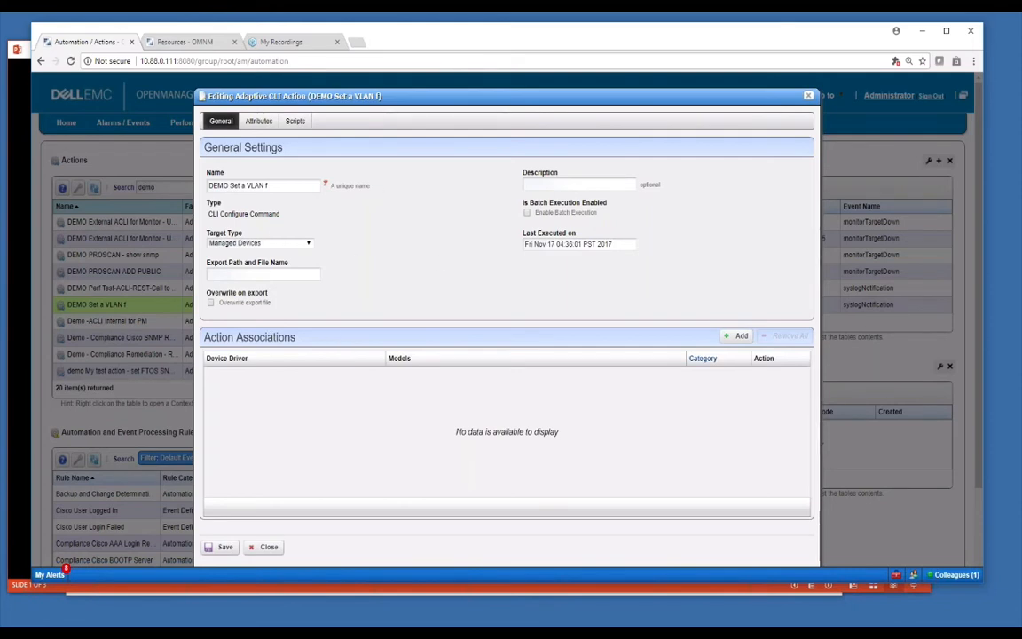
Step: Associate the action with the Dell EMC Networking (FTOS) device driver for ANY model in the SHOW category
left_click(739, 336)
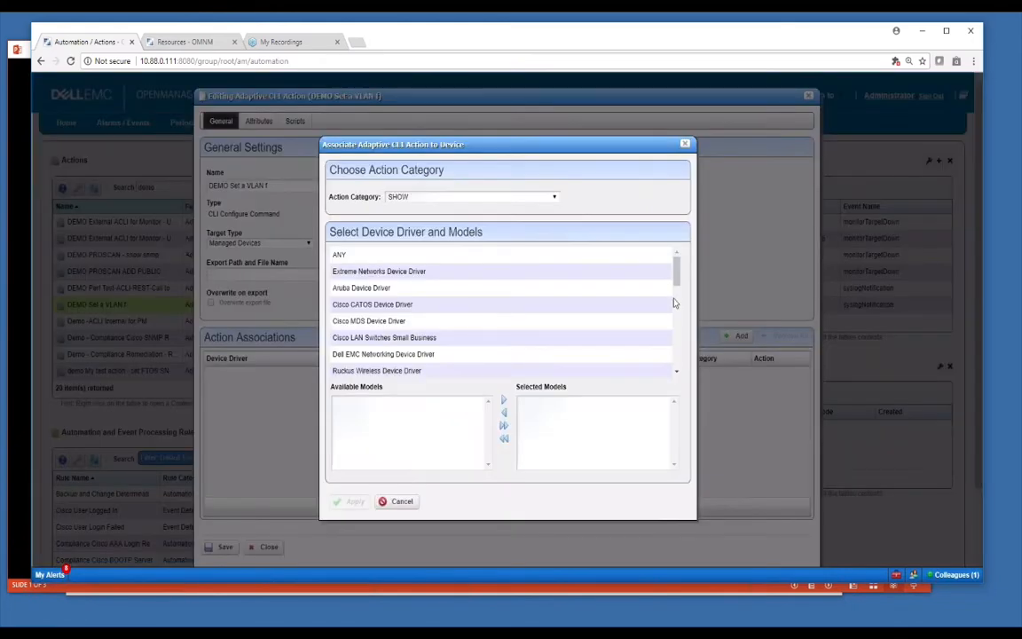
scroll(673, 302, "down", 3)
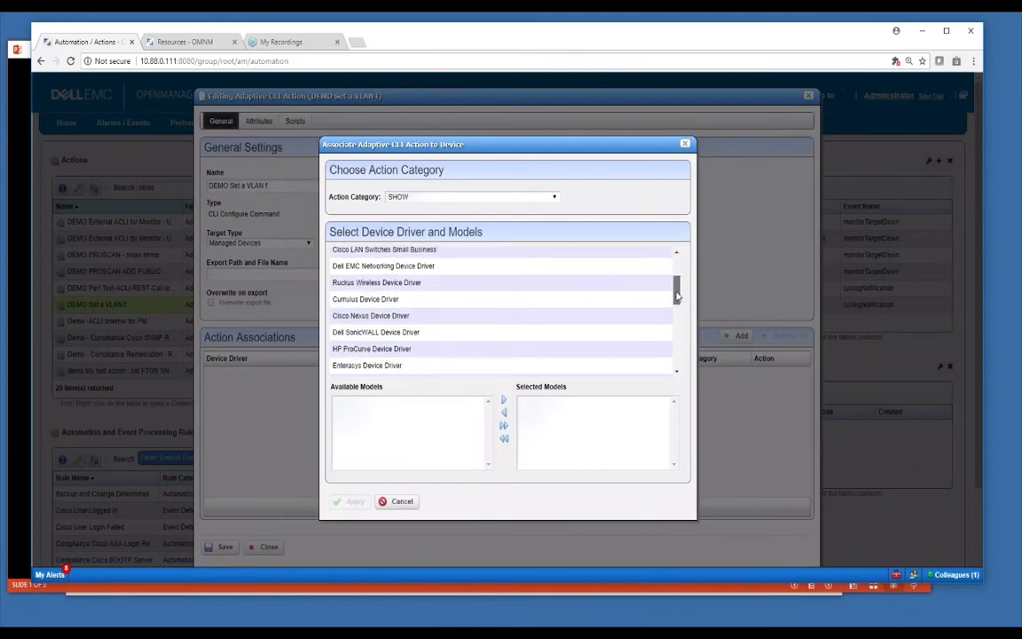
left_click_drag(676, 296, 680, 357)
left_click(407, 367)
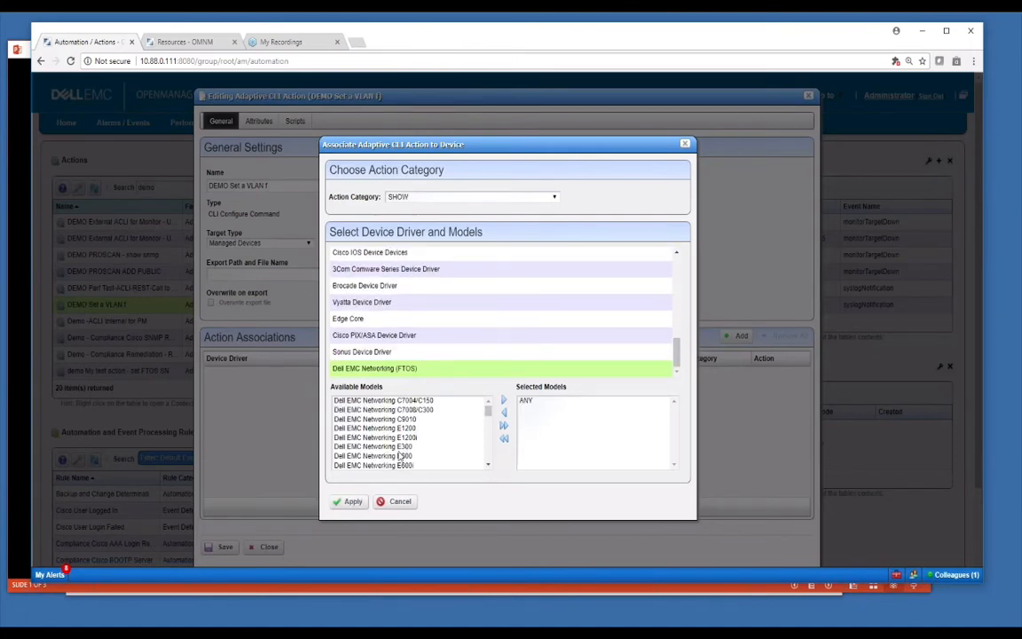
left_click(349, 501)
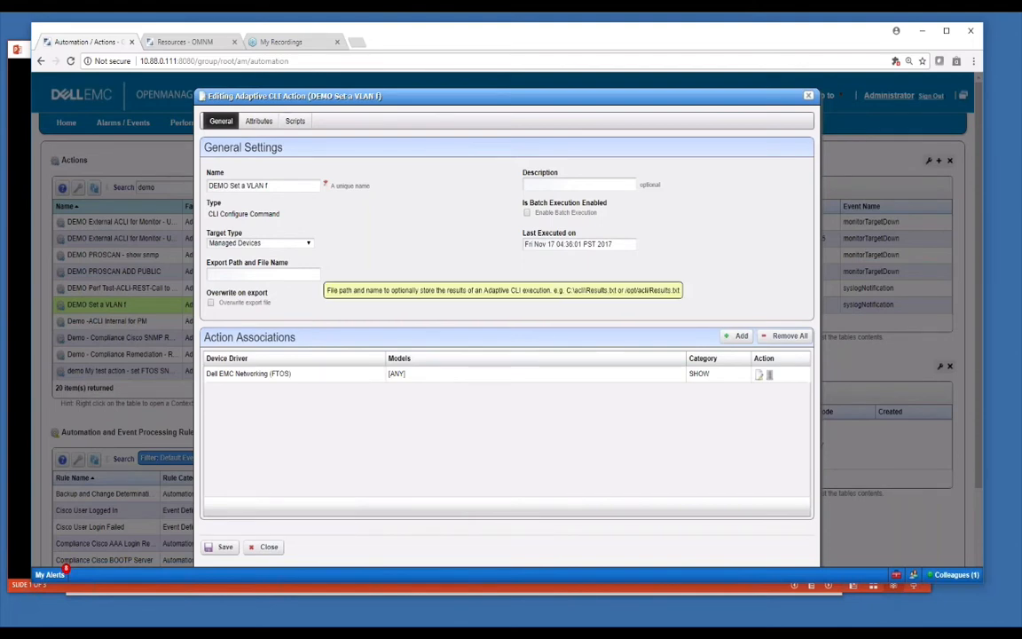
Step: Open the Set a vlan script, examine its commands and the Vlan Number parameter, and close it without changes
left_click(297, 122)
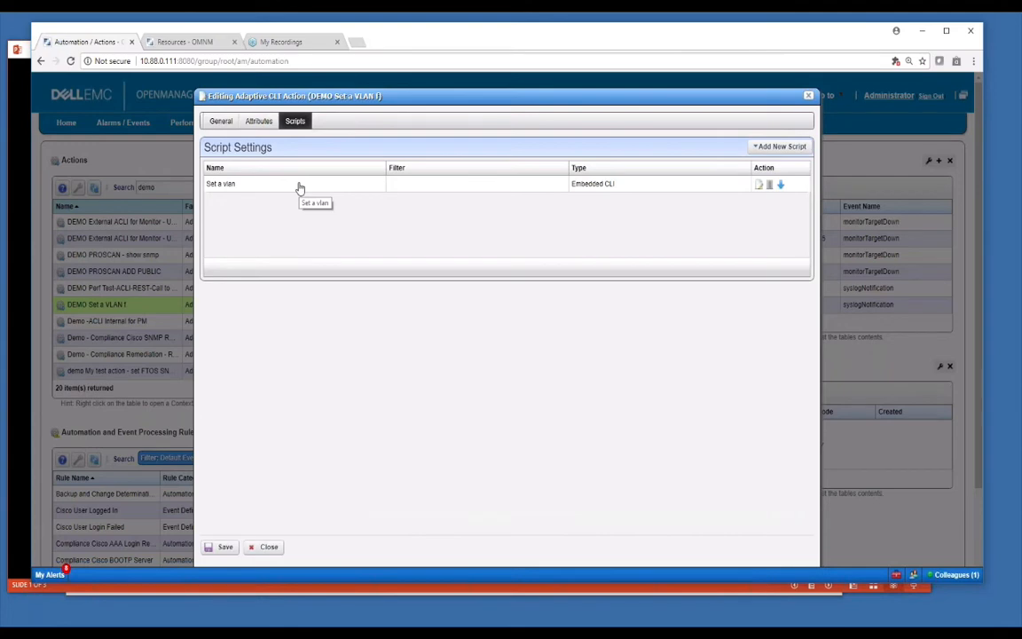
left_click(755, 184)
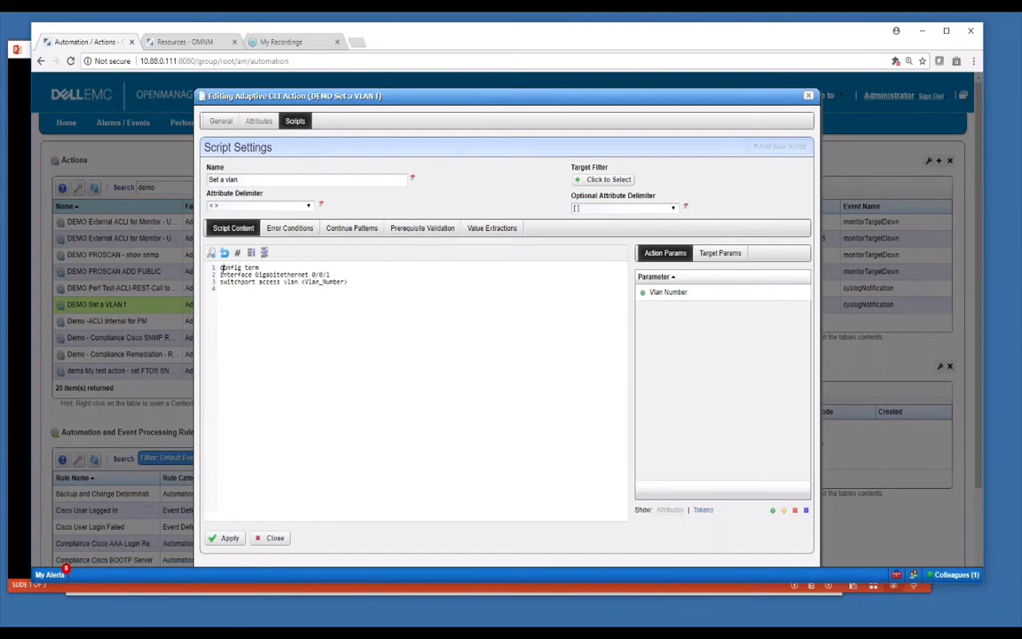
left_click_drag(222, 269, 330, 281)
left_click(221, 276)
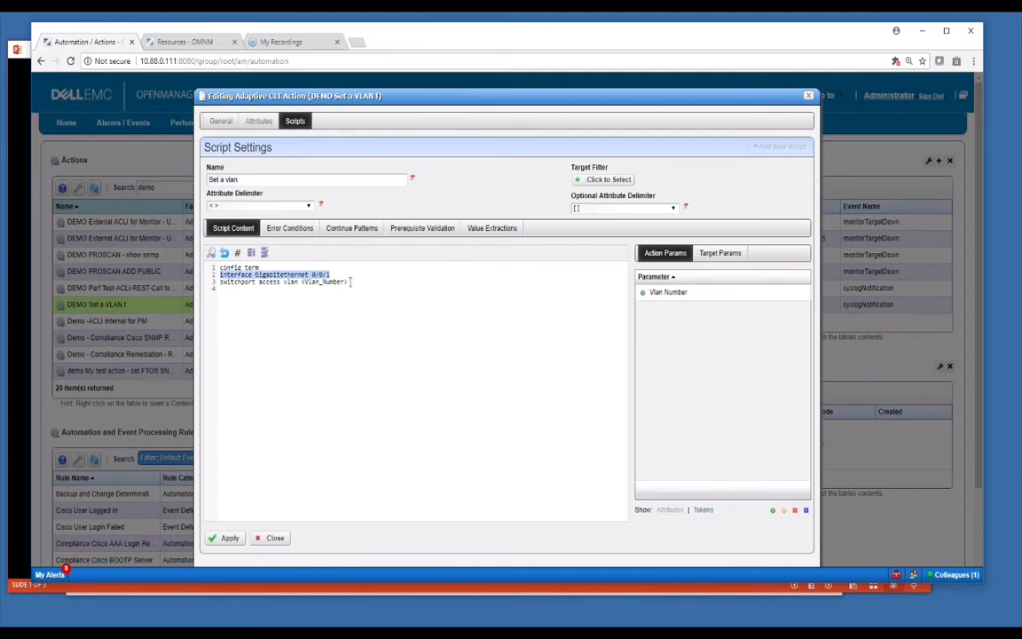
left_click_drag(355, 286, 306, 283)
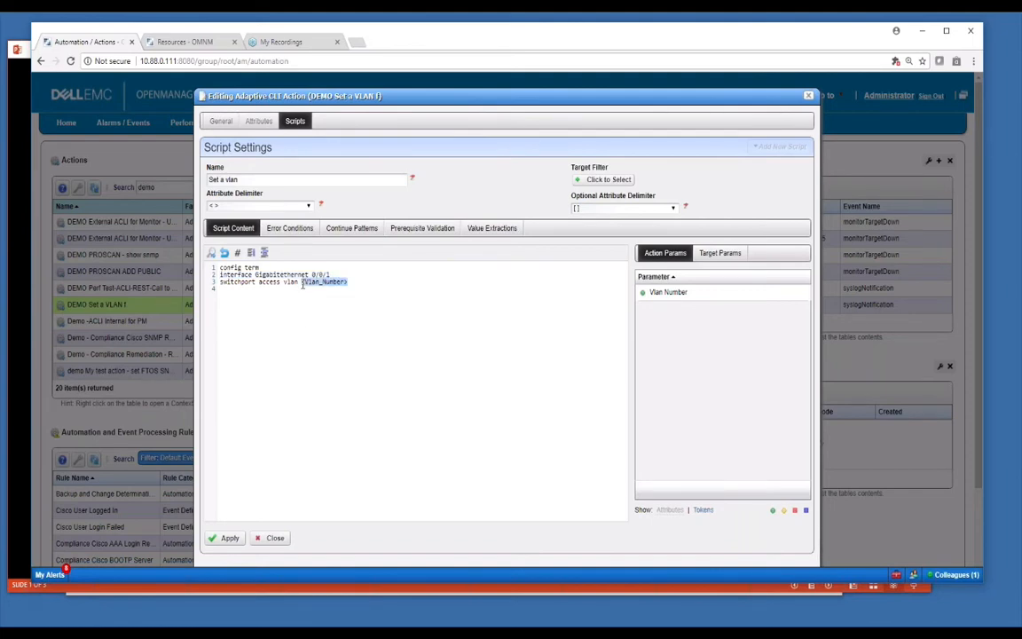
left_click(658, 295)
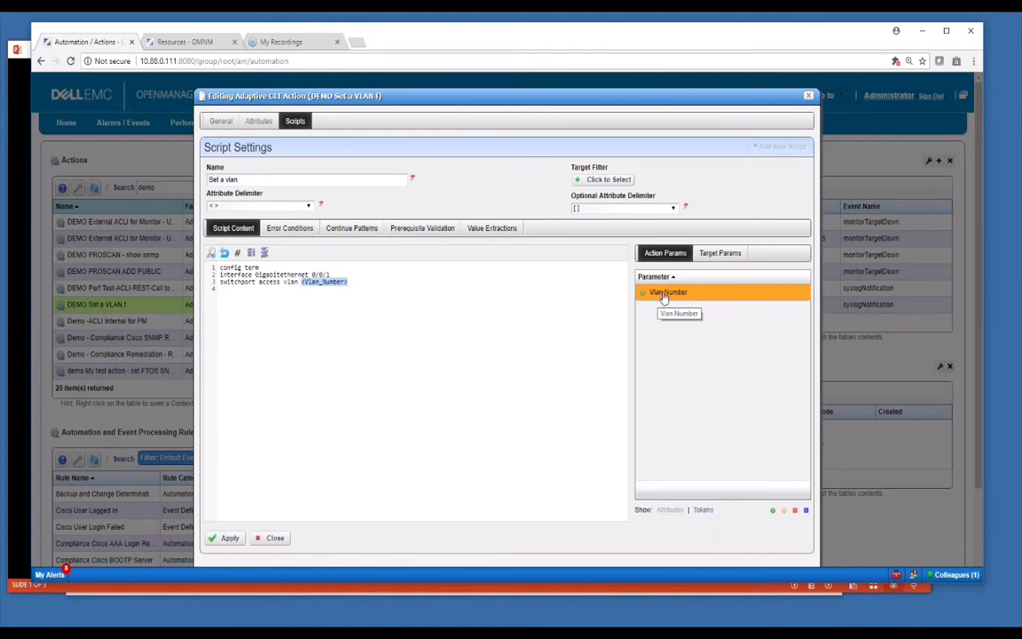
left_click(269, 537)
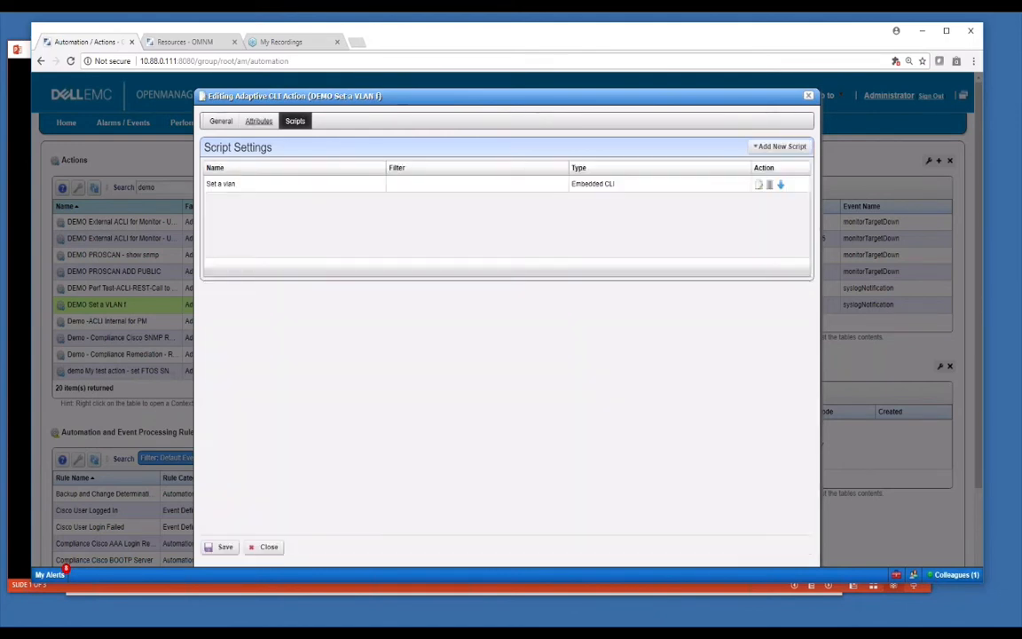
Step: Examine the Vlan Number attribute's data type settings and valid values, opening it for editing and cancelling without changes
left_click(256, 121)
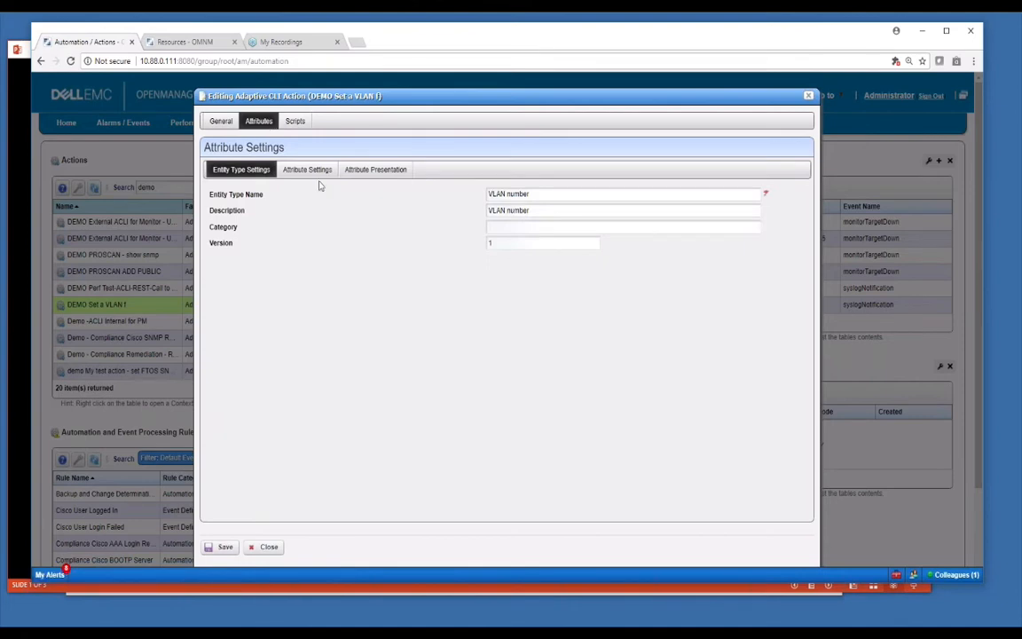
left_click(307, 170)
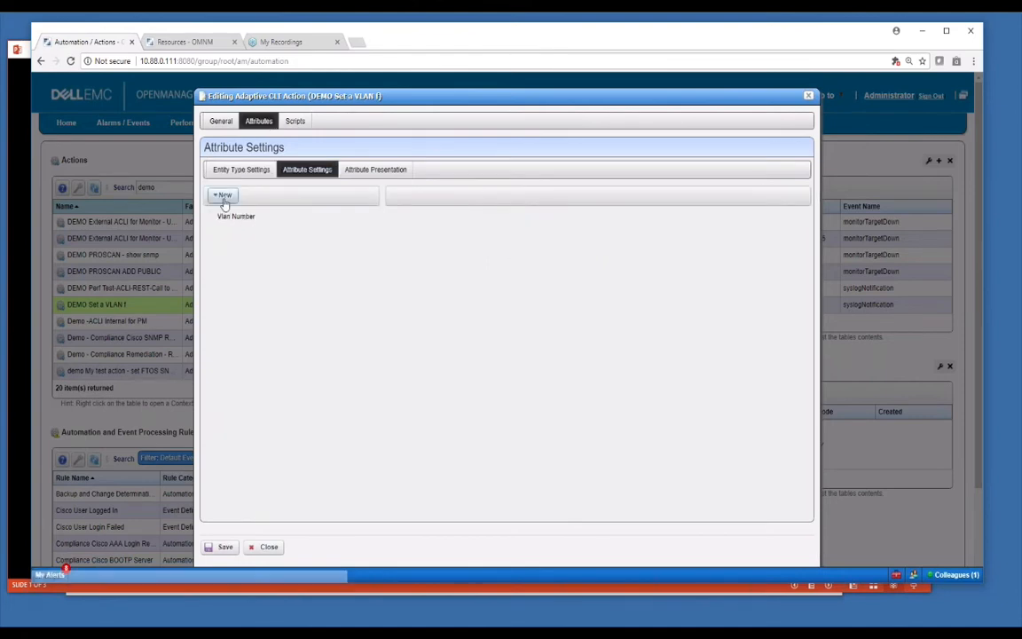
left_click(233, 217)
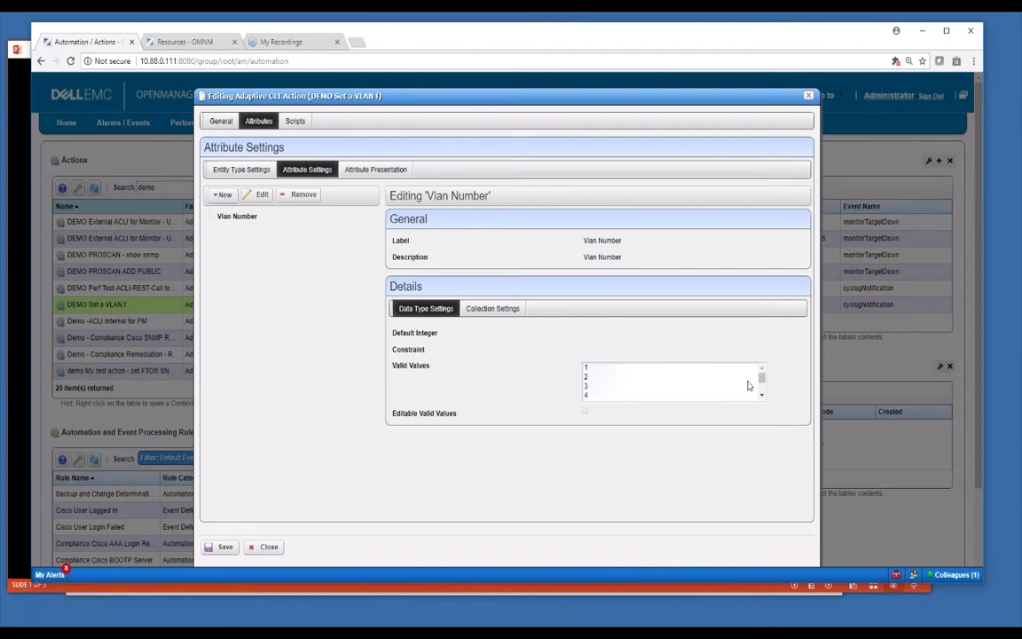
left_click_drag(761, 381, 761, 383)
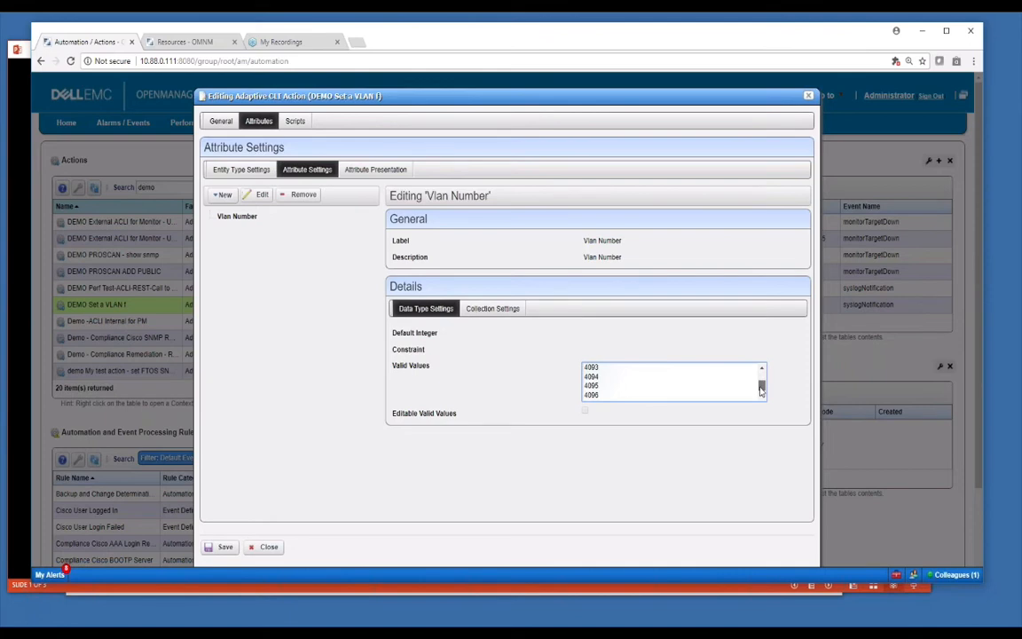
left_click_drag(760, 387, 761, 377)
left_click(260, 195)
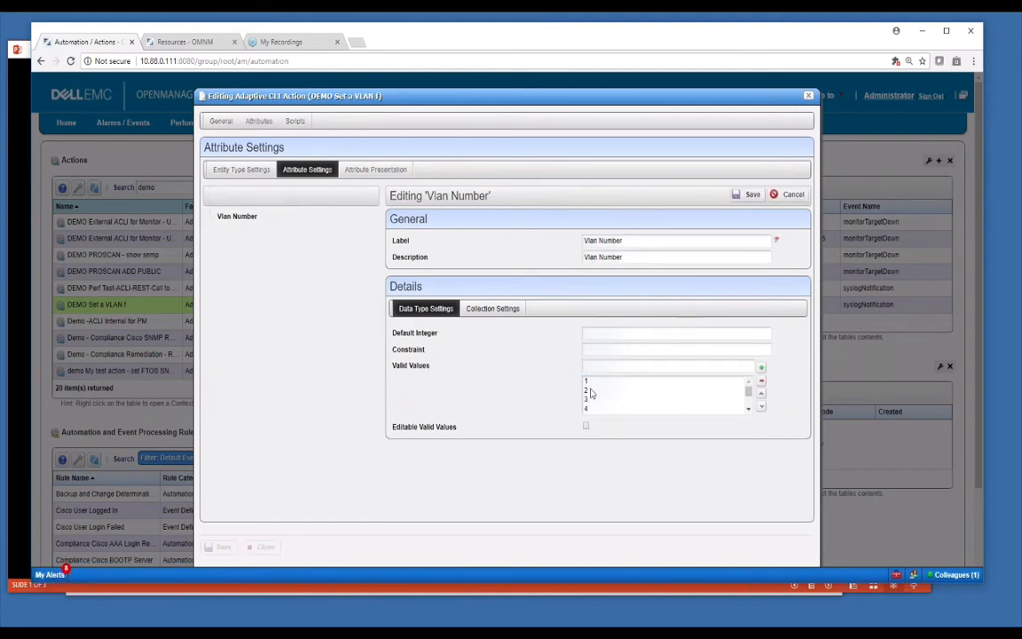
left_click(605, 352)
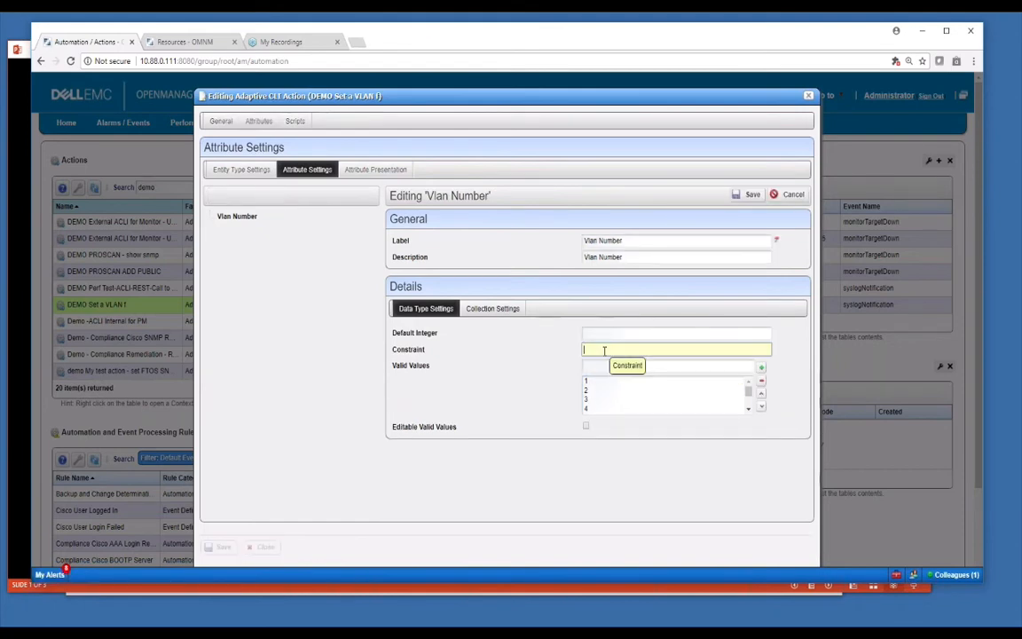
left_click(794, 196)
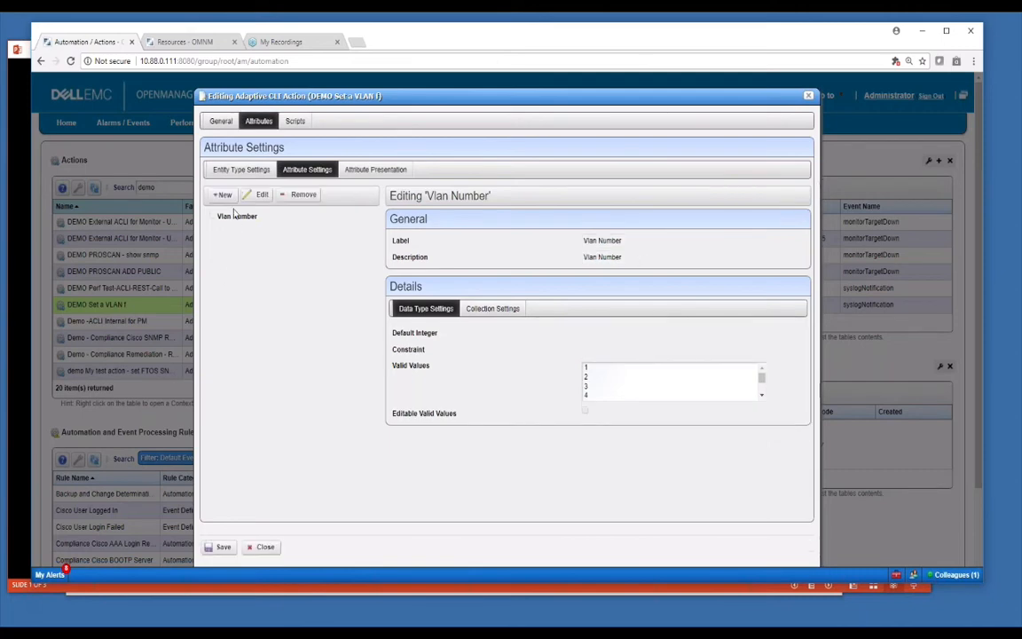
Step: Create a new String attribute labelled mystring with test as its default string
left_click(223, 196)
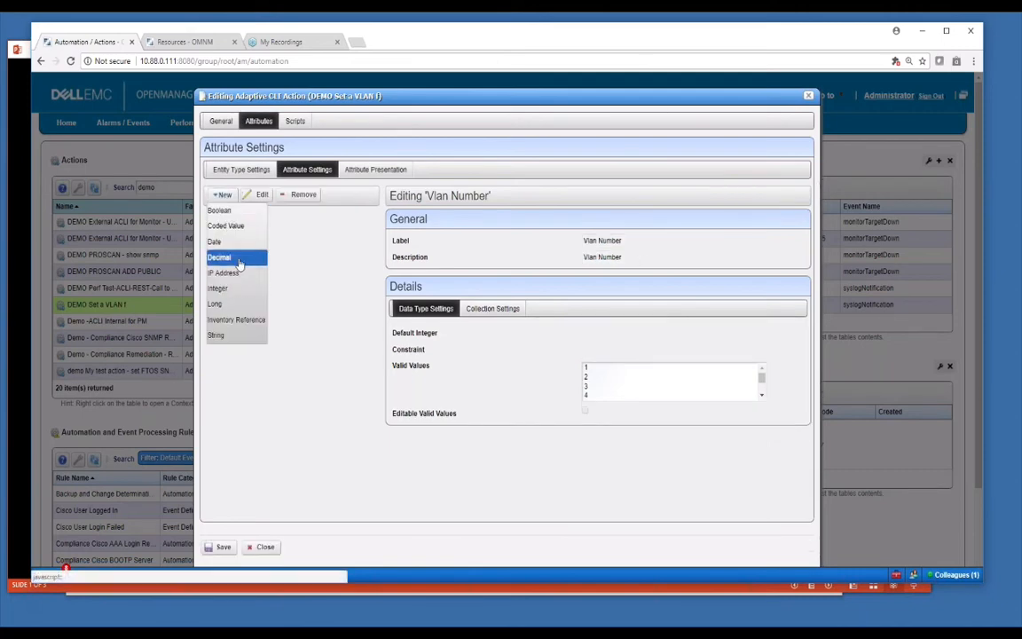
left_click(216, 336)
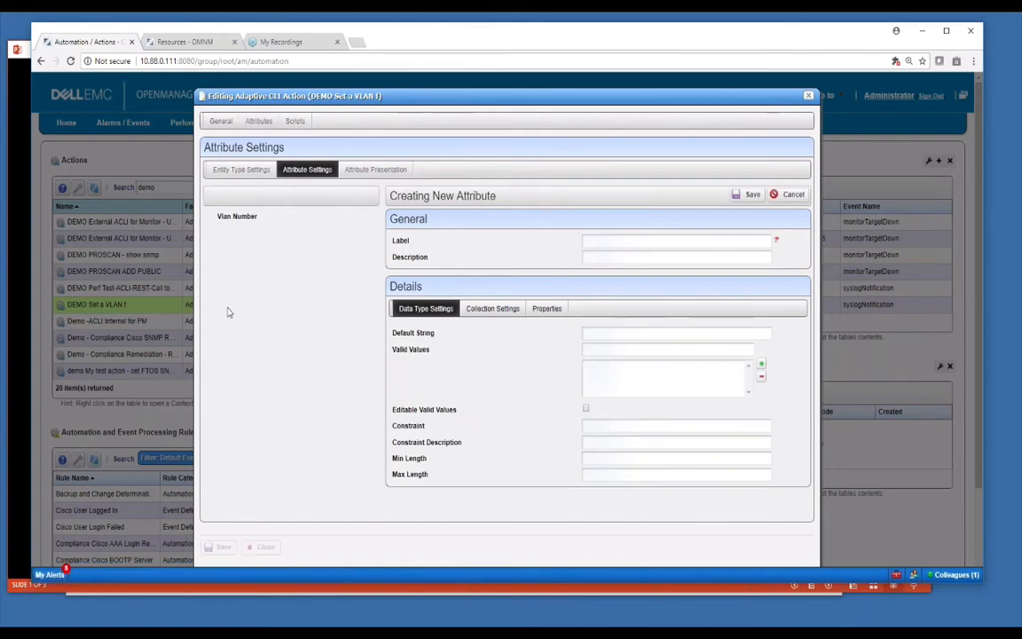
left_click(598, 241)
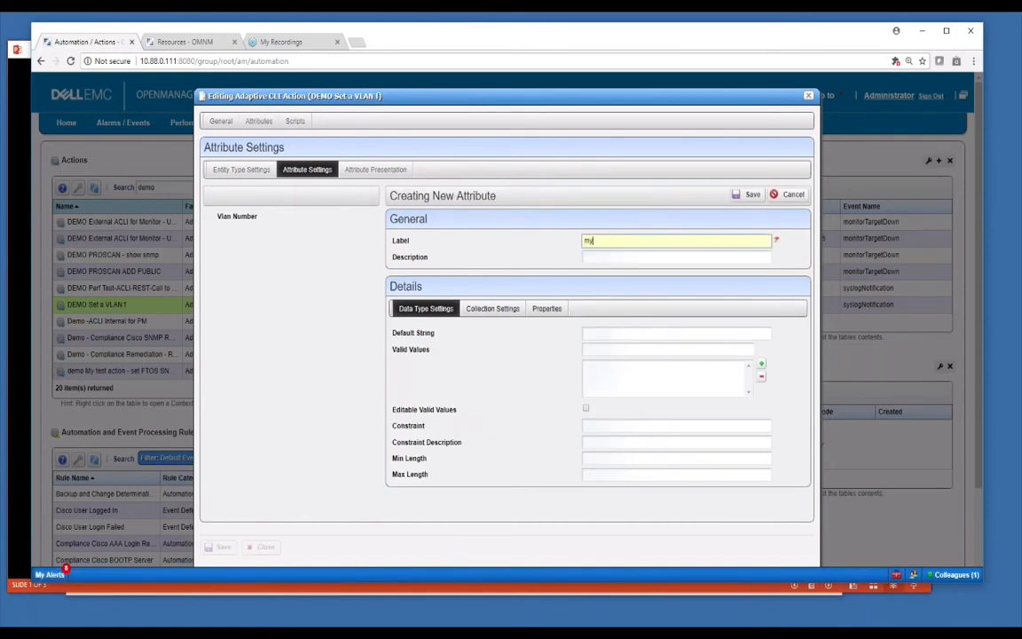
type("mystring")
left_click(604, 334)
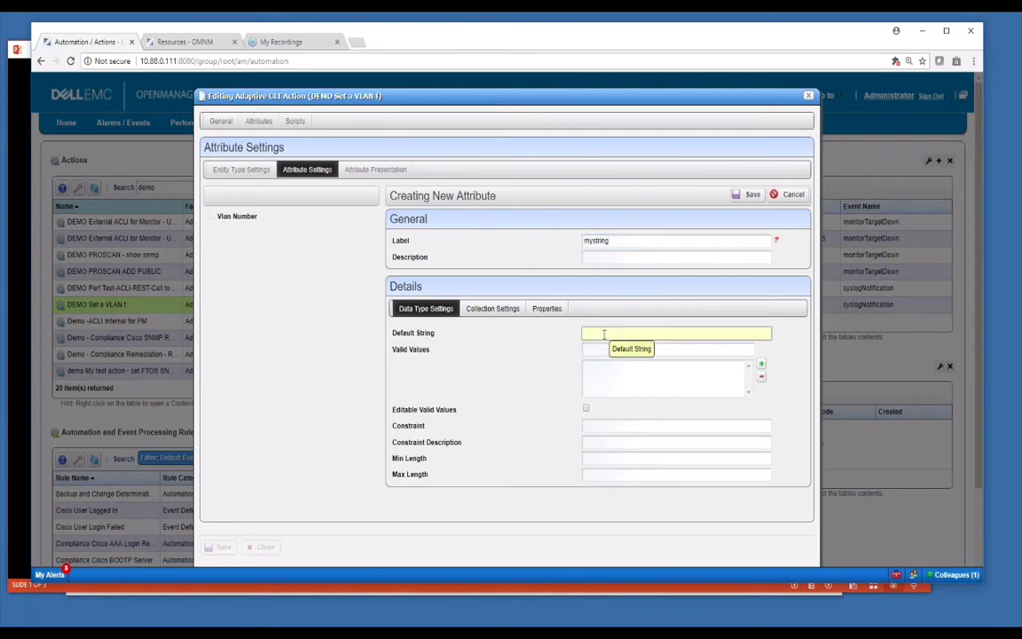
type("test")
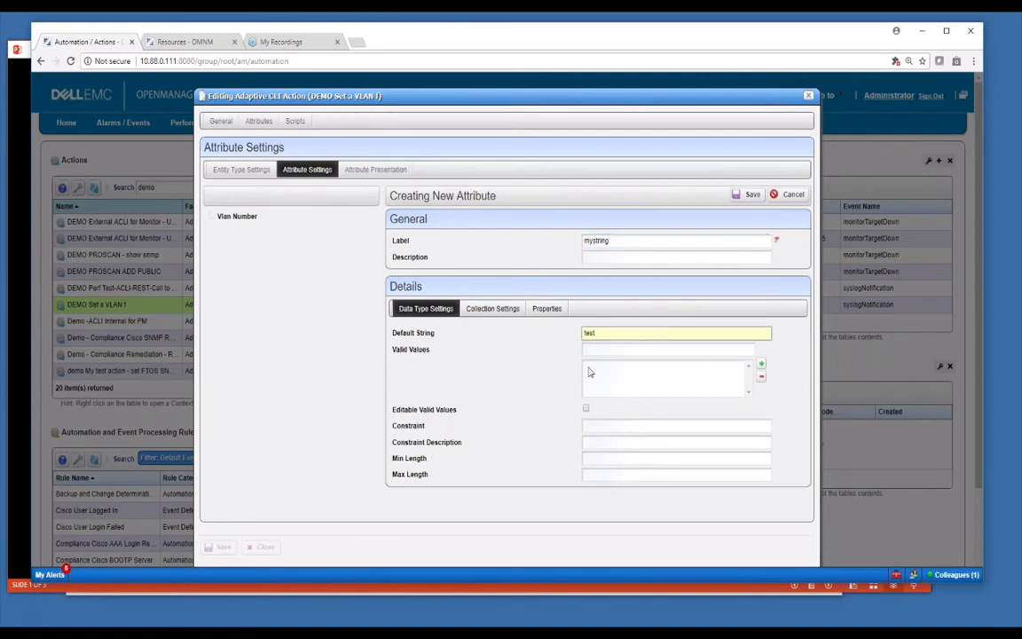
Step: Add test and one as valid values of the mystring attribute and save the attribute
left_click(597, 350)
type("test")
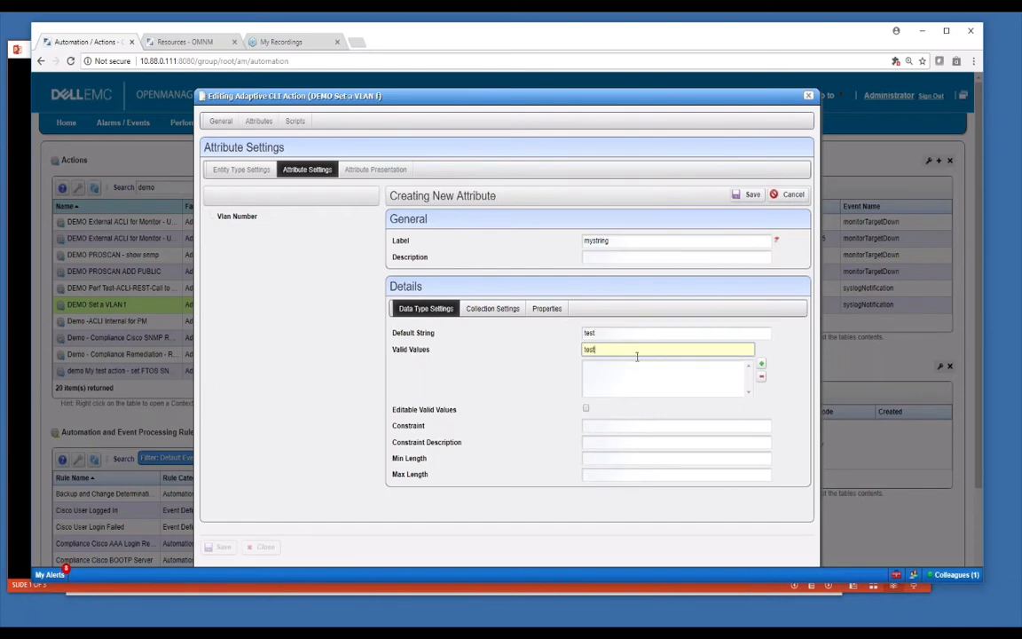
left_click(761, 364)
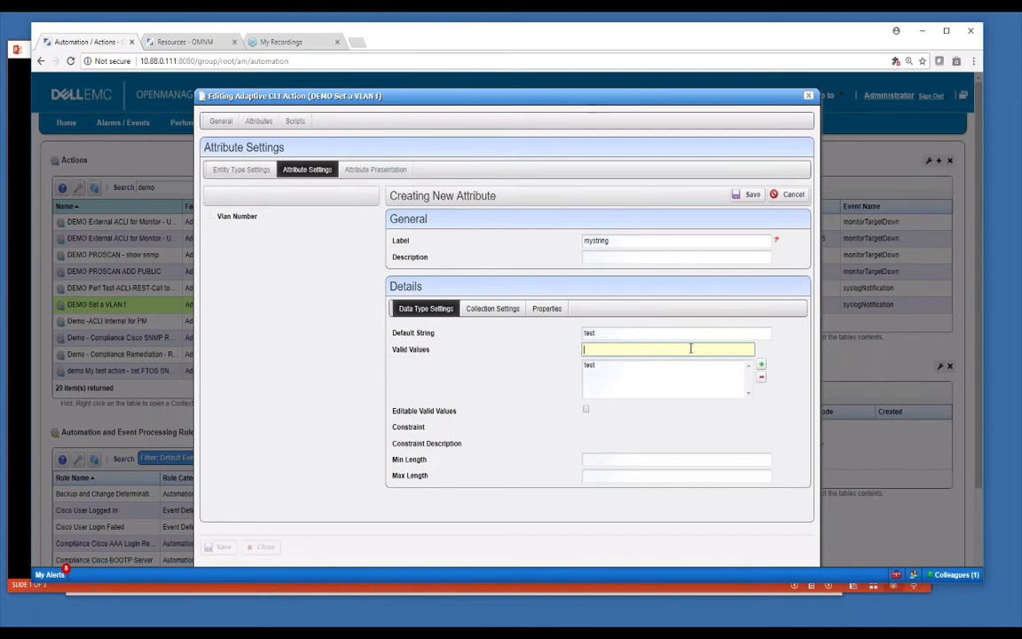
type("one")
left_click(760, 366)
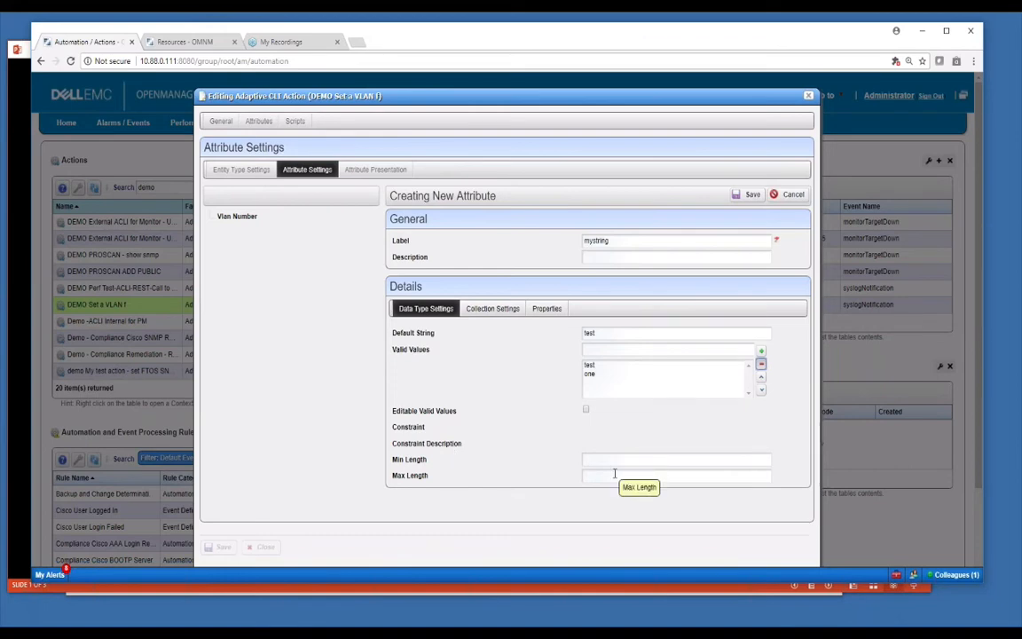
left_click(750, 194)
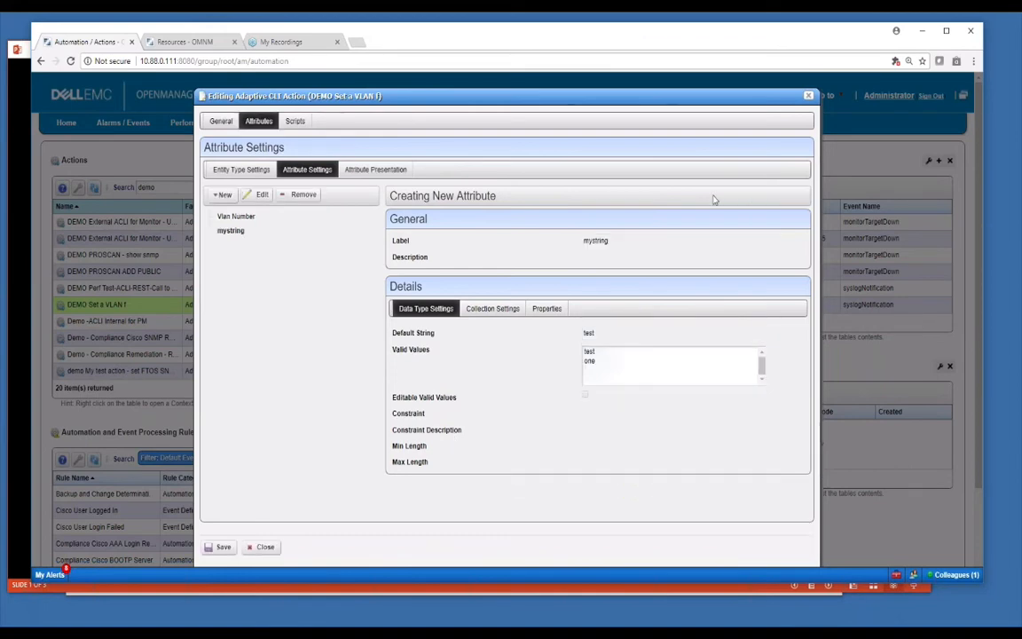
Step: Open the Set a vlan script for editing and mark its mystring parameter as required
left_click(294, 122)
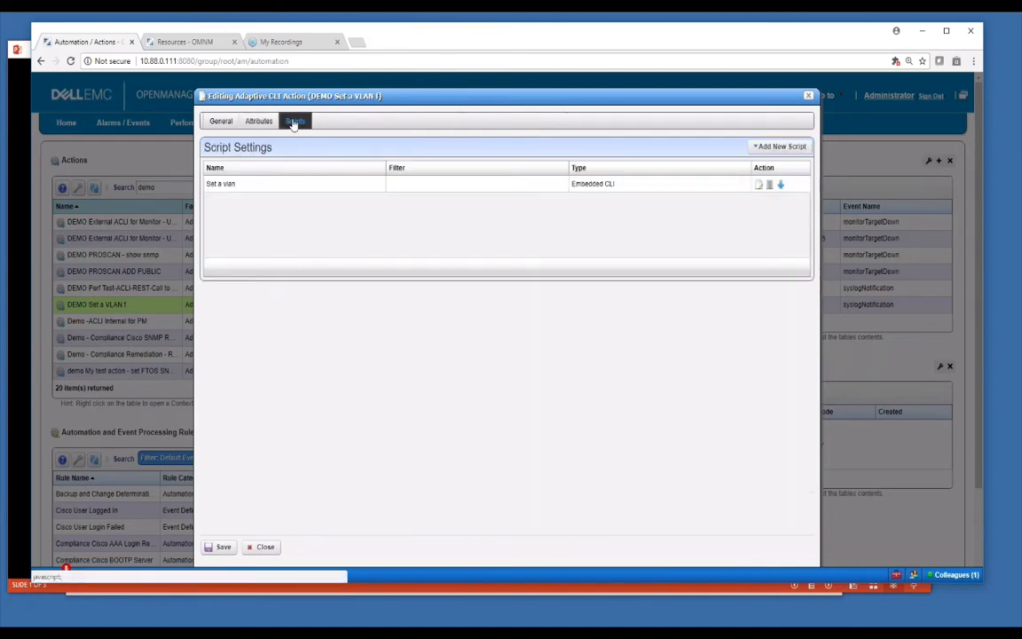
left_click(759, 183)
left_click(656, 310)
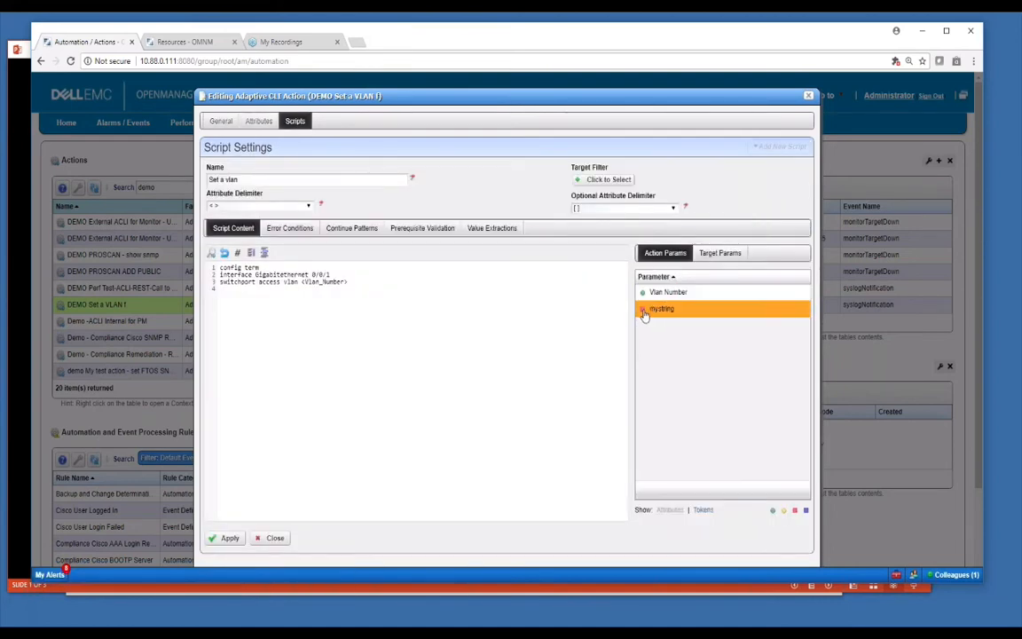
left_click(773, 511)
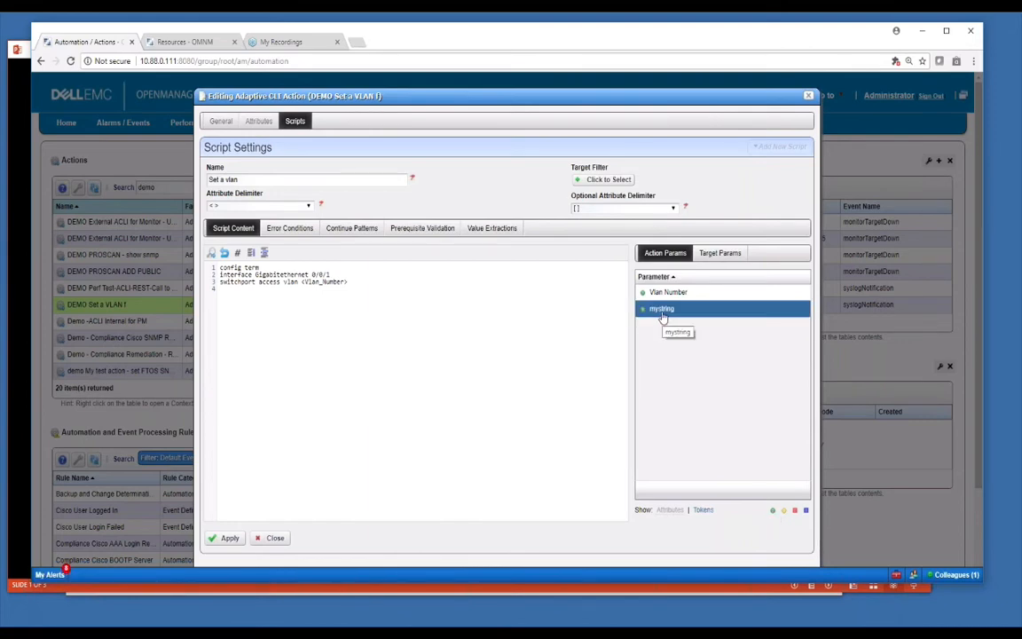
Step: Add the line sadfsadf <mystring> after the switchport command, apply the script change and save the action
left_click(359, 284)
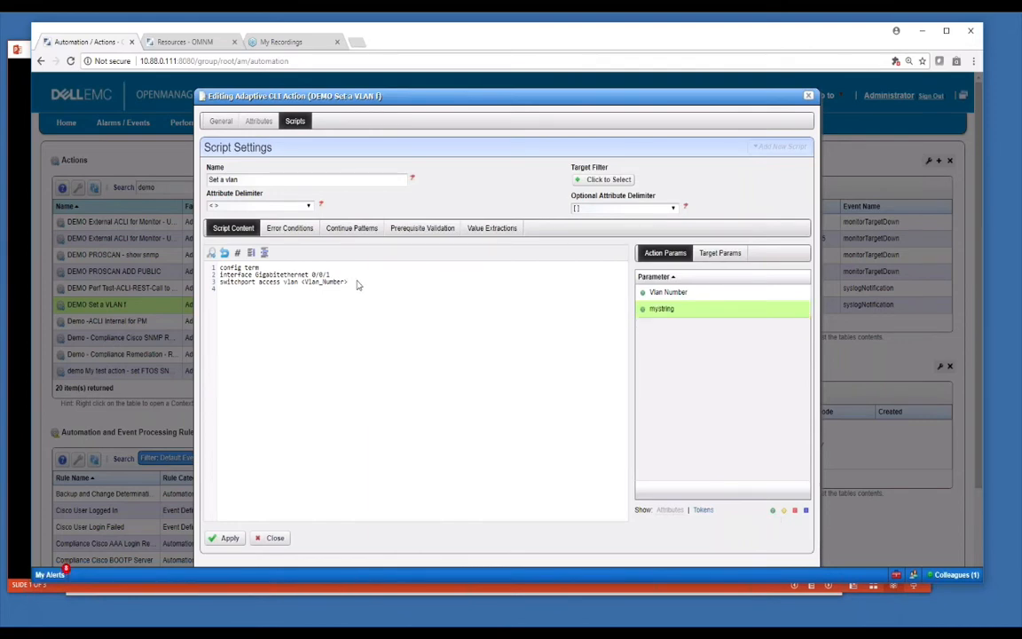
type("sadfsadf")
double_click(688, 311)
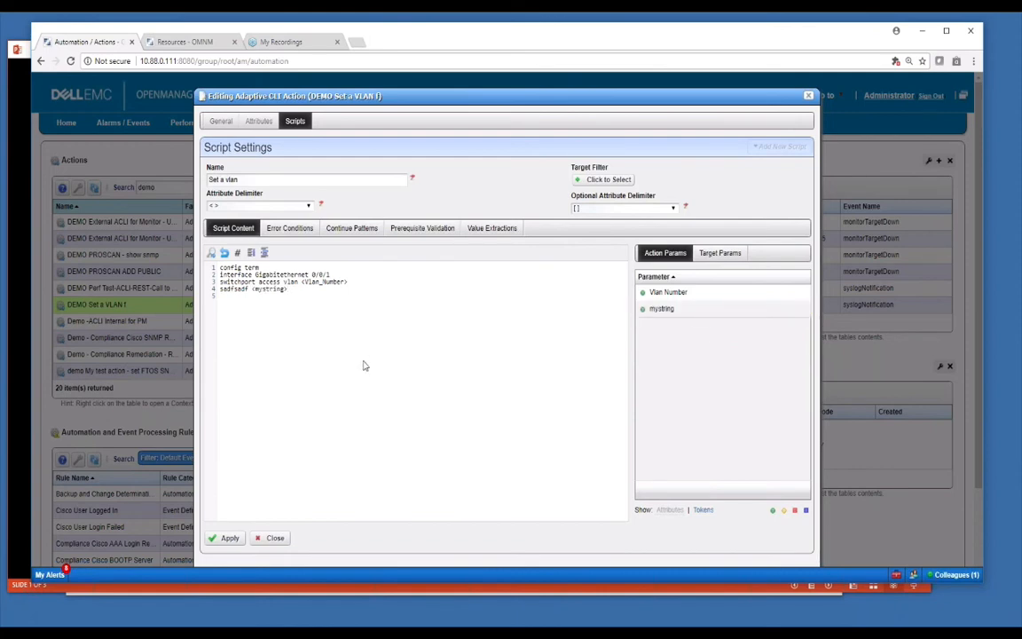
left_click(226, 538)
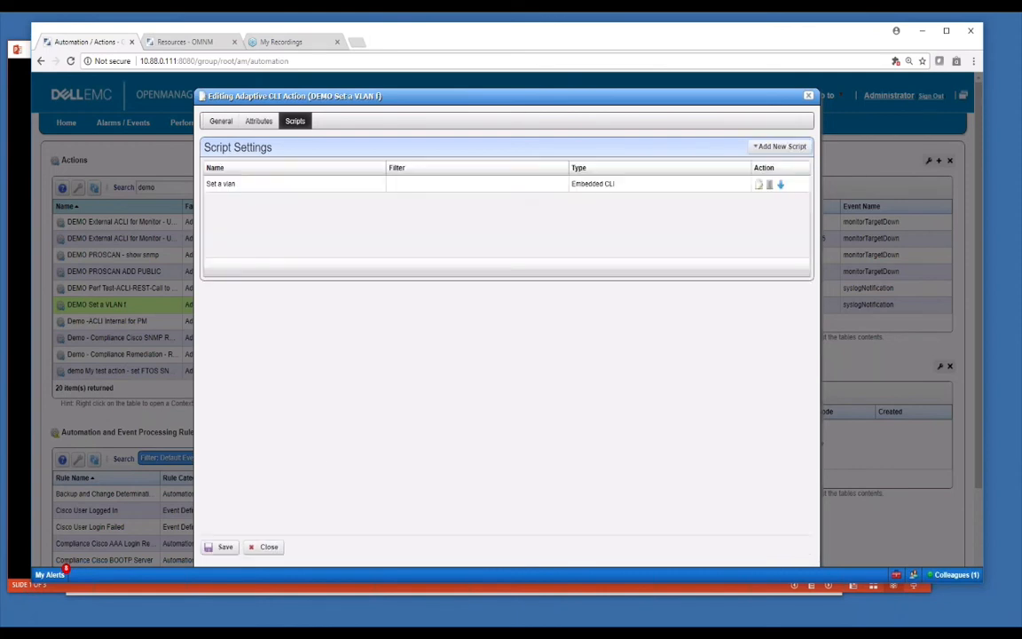
left_click(223, 547)
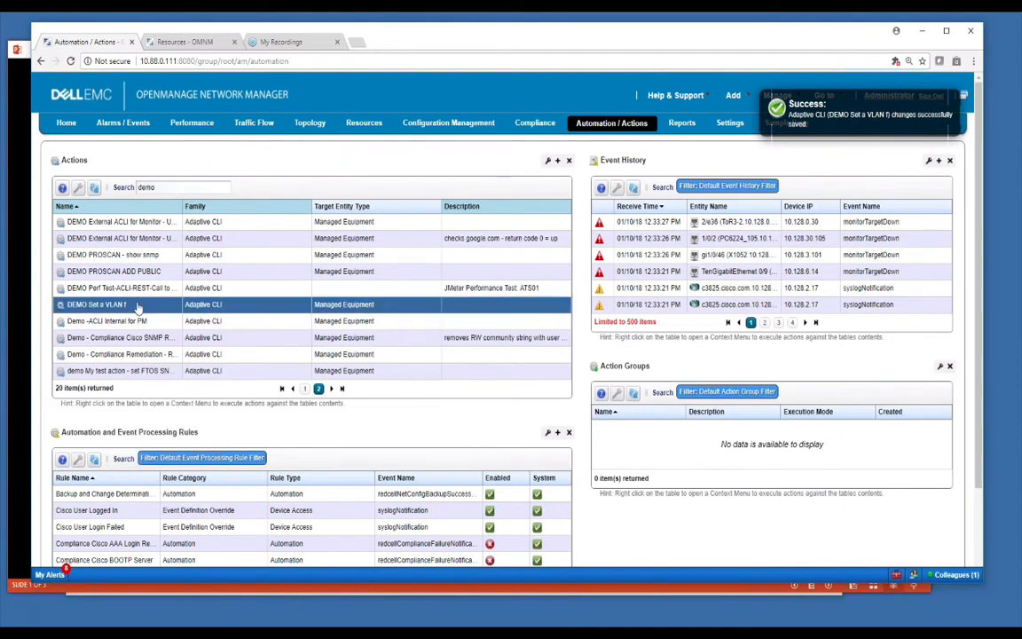
Step: Start executing the DEMO Set a VLAN f action and filter the target equipment by names containing ftos
right_click(138, 306)
left_click(167, 350)
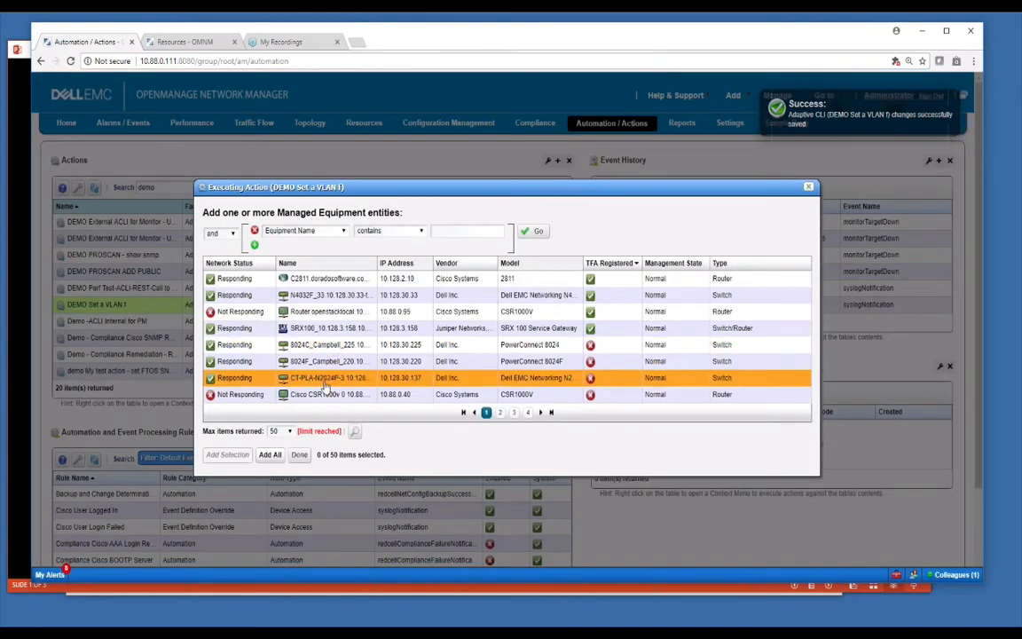
left_click(514, 413)
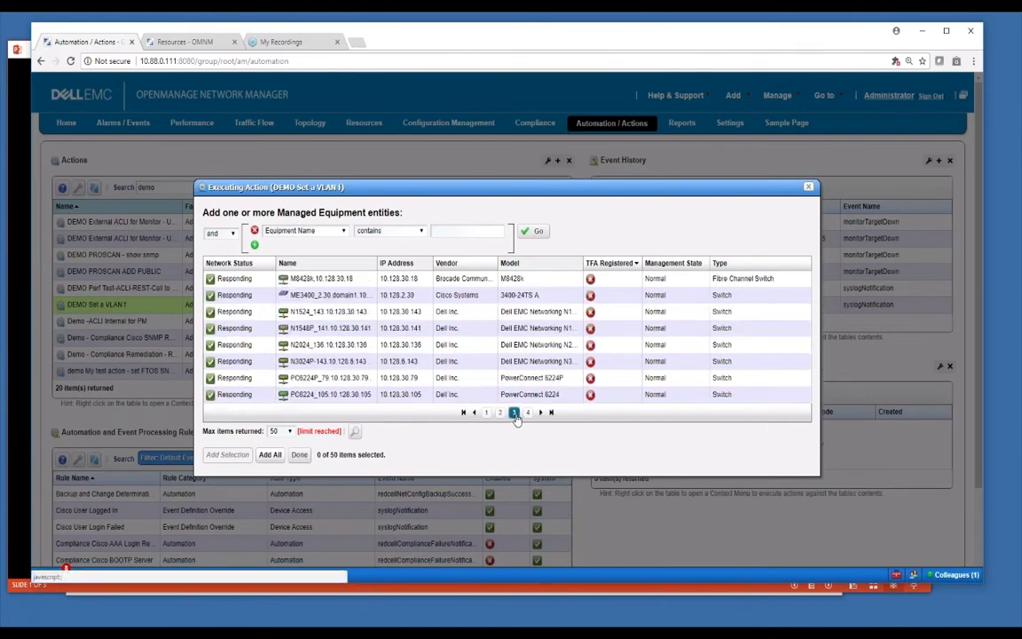
left_click(444, 231)
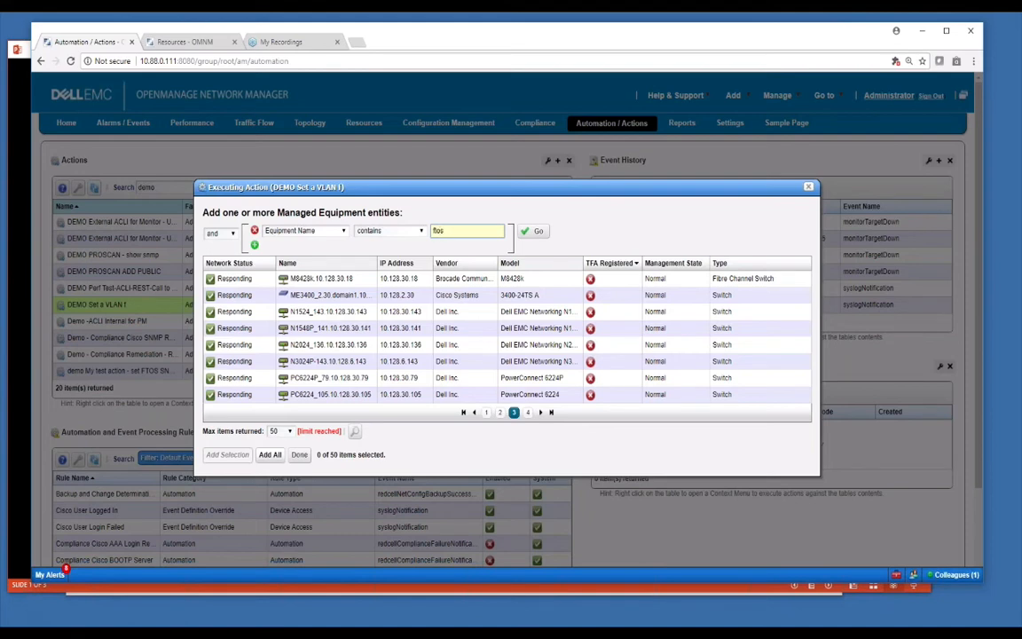
key("Return")
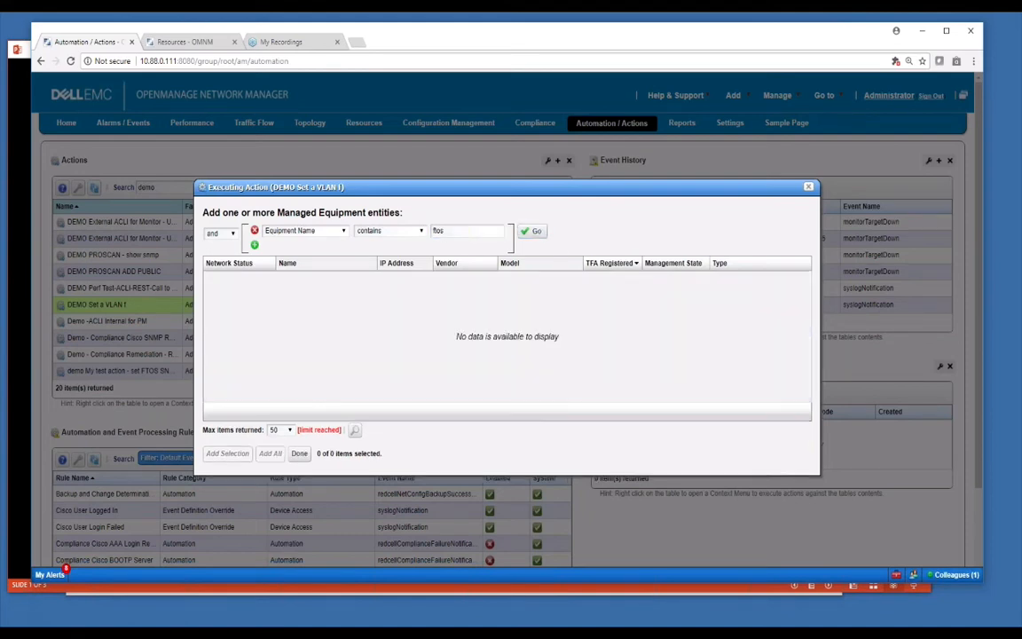
Step: Filter the equipment by names containing f10 and add the F10_C300_32 switch as the execution target
key("BackSpace")
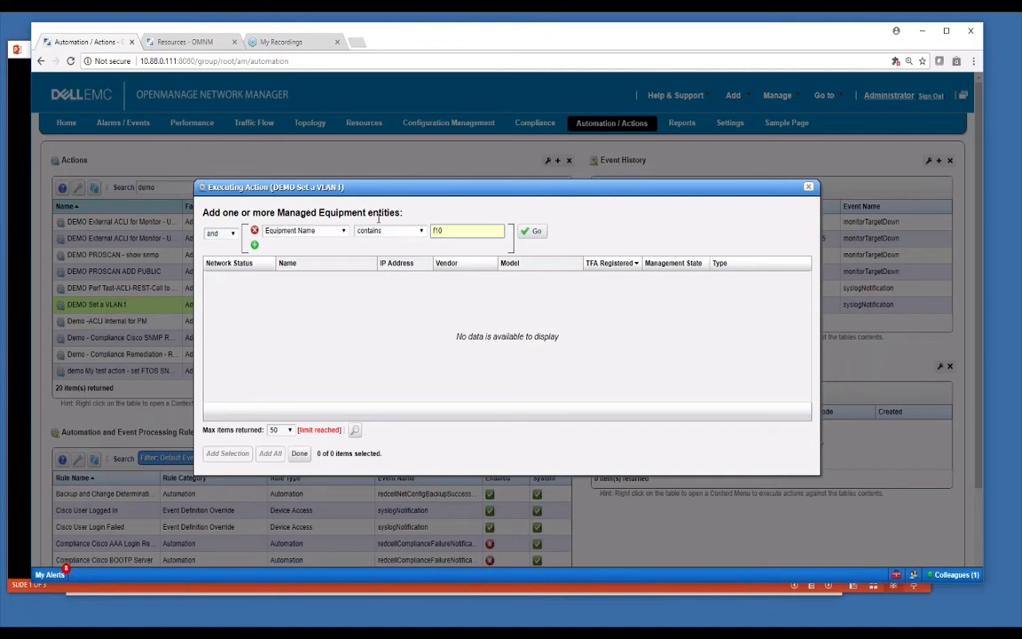
left_click(533, 231)
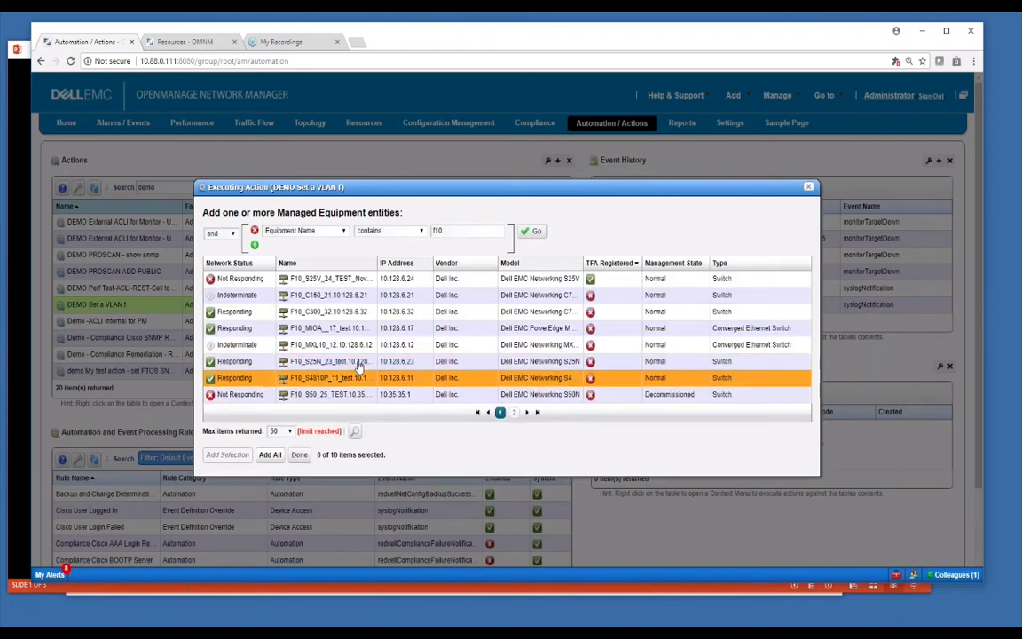
double_click(302, 311)
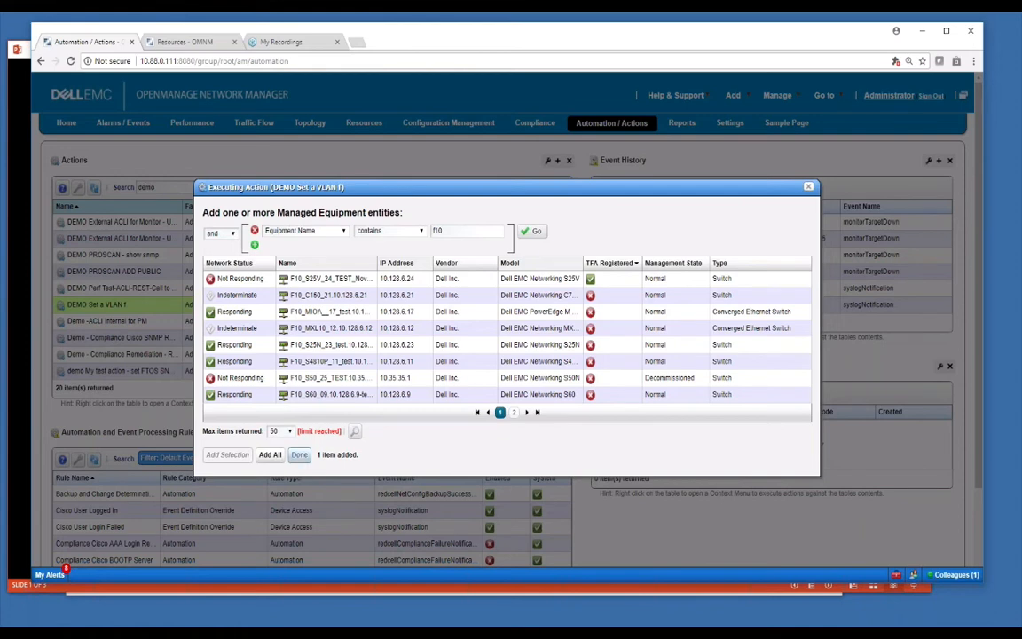
left_click(300, 457)
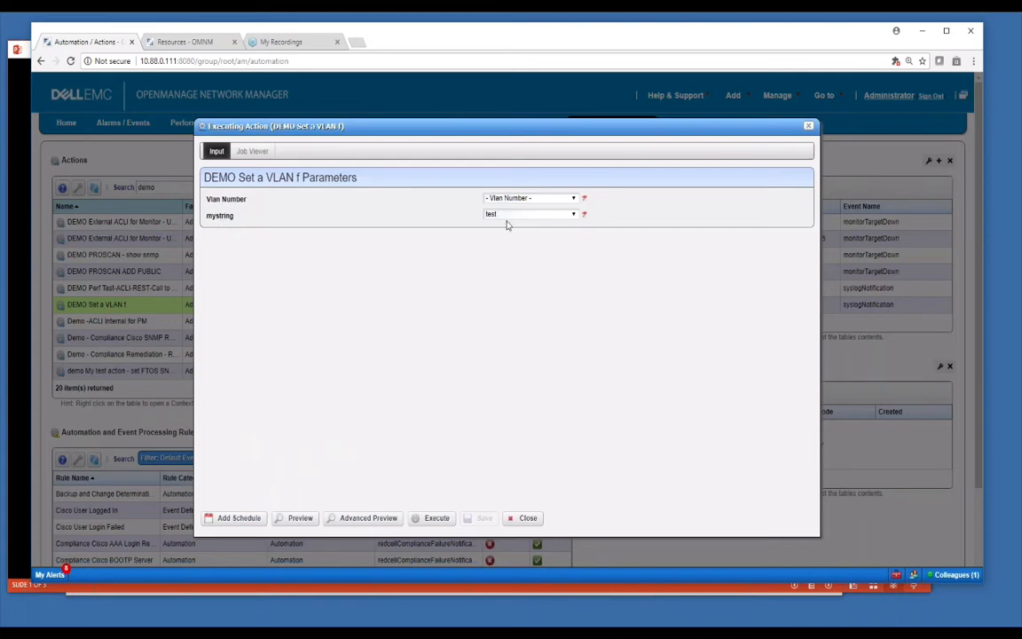
Step: Set the action's mystring parameter to one and its Vlan Number to 13
left_click(574, 215)
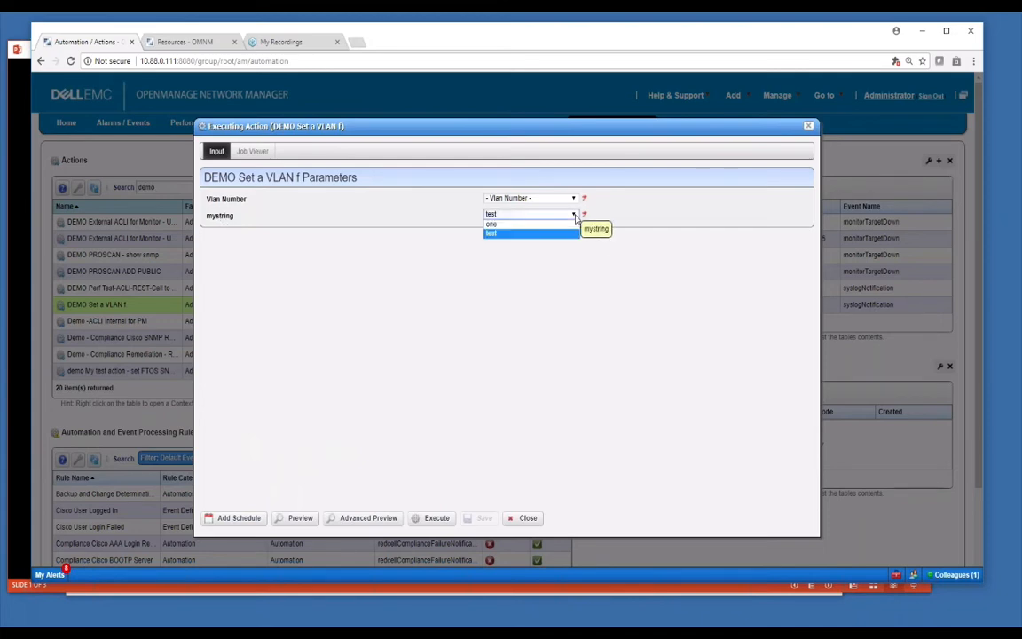
left_click(504, 225)
left_click(536, 197)
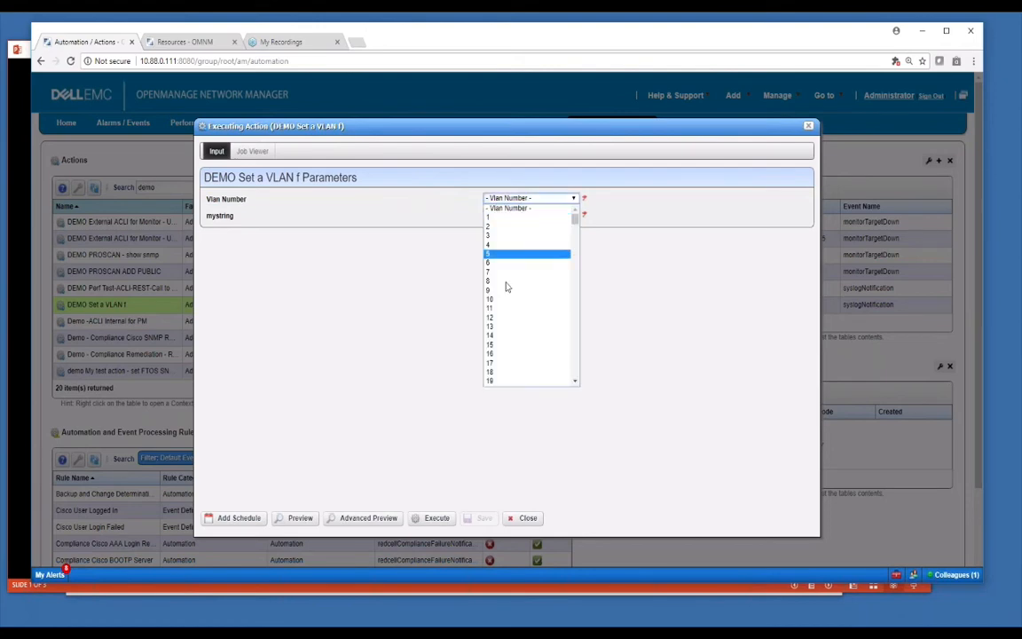
left_click(498, 327)
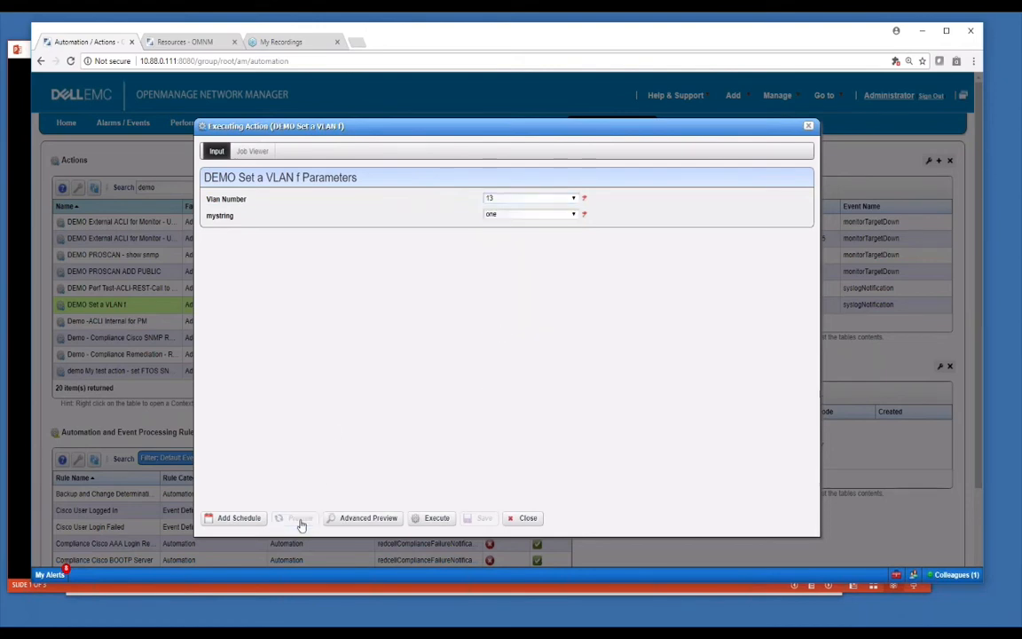
Step: Preview the CLI commands generated for the action and examine the line that uses the mystring value
left_click(298, 518)
left_click_drag(339, 199, 361, 225)
double_click(355, 223)
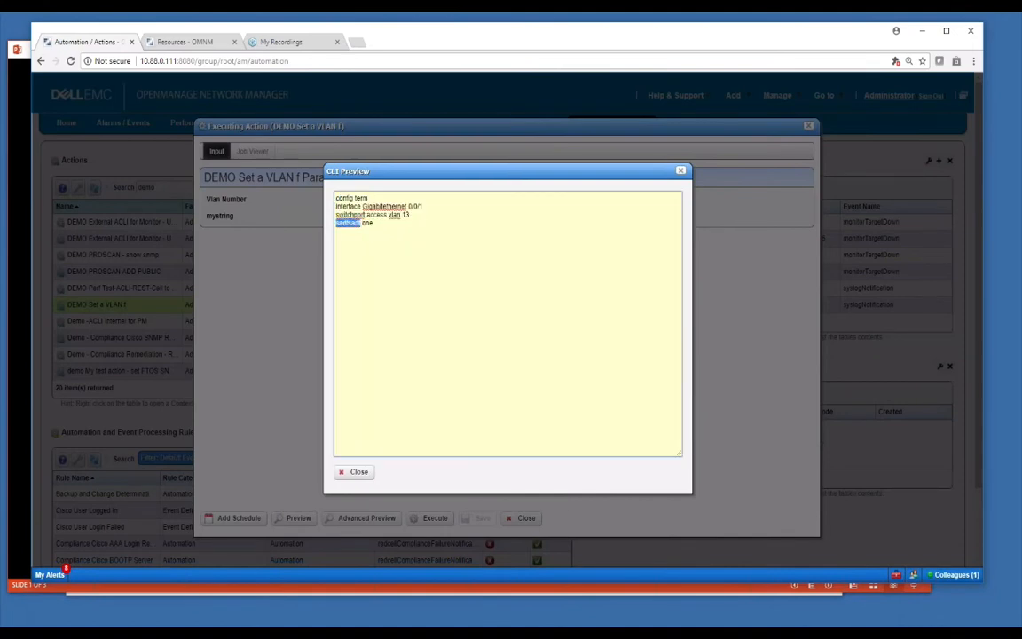
Step: Examine the mystring value one in the CLI preview, and close the preview and the action's execution window
double_click(368, 223)
left_click(680, 172)
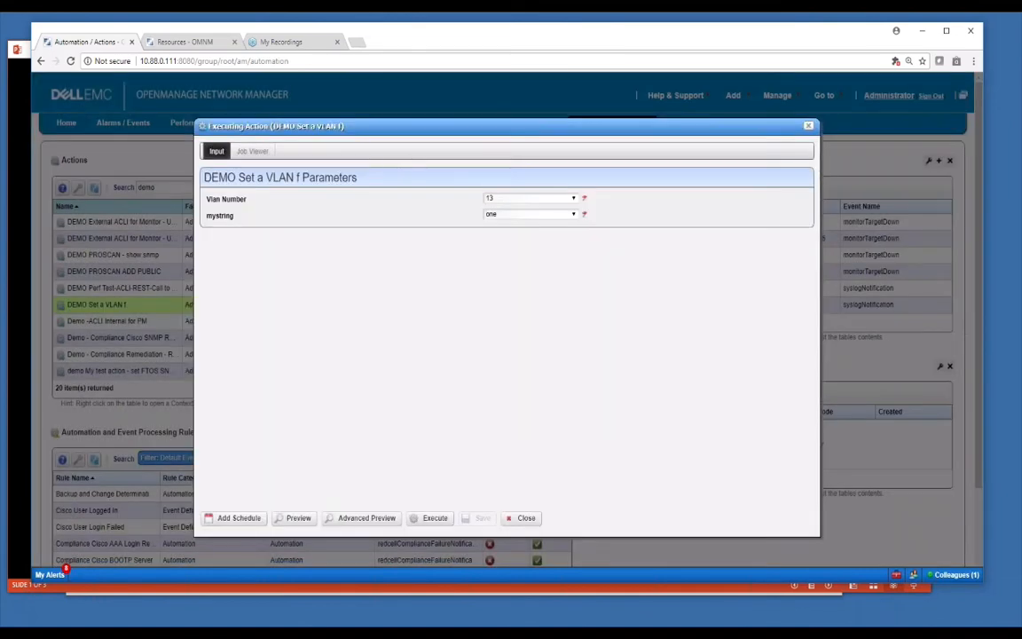
left_click(523, 518)
Step: Edit the DEMO Set a VLAN f action and delete the mystring line from its Set a vlan script
right_click(122, 307)
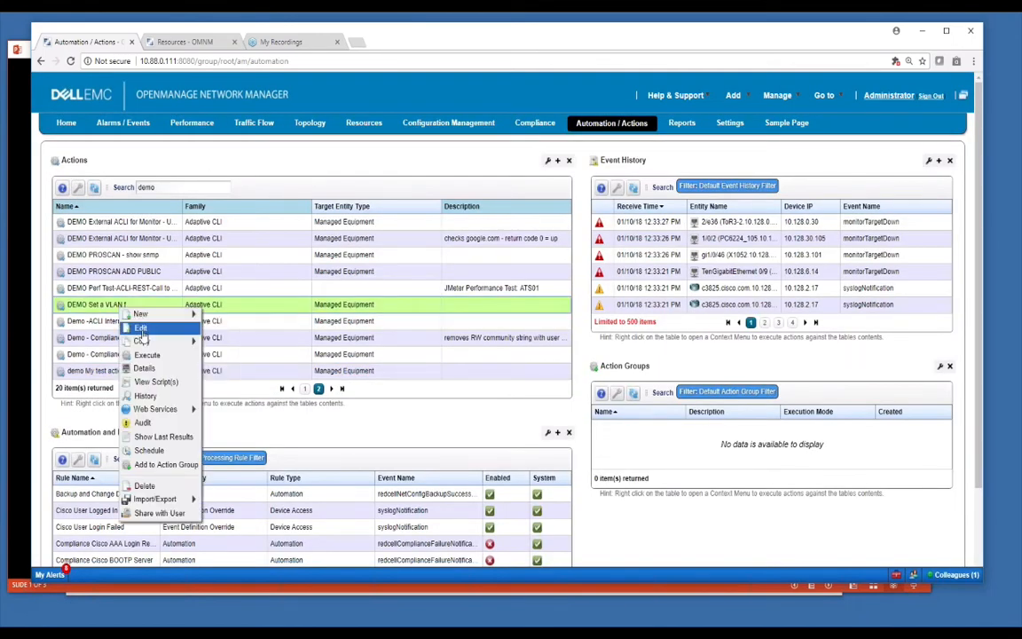
left_click(140, 328)
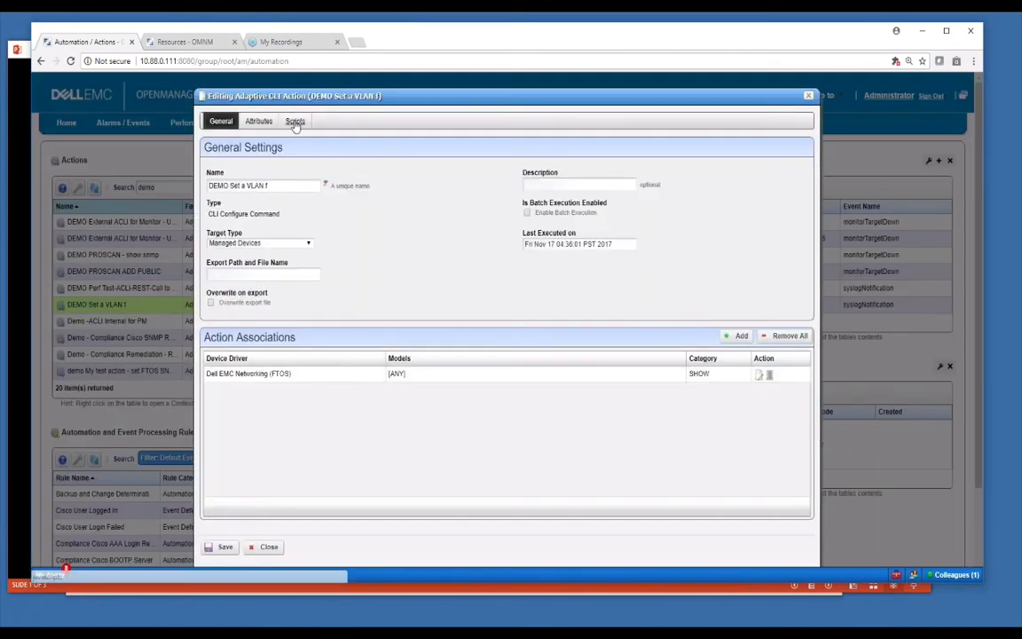
left_click(295, 120)
left_click(759, 188)
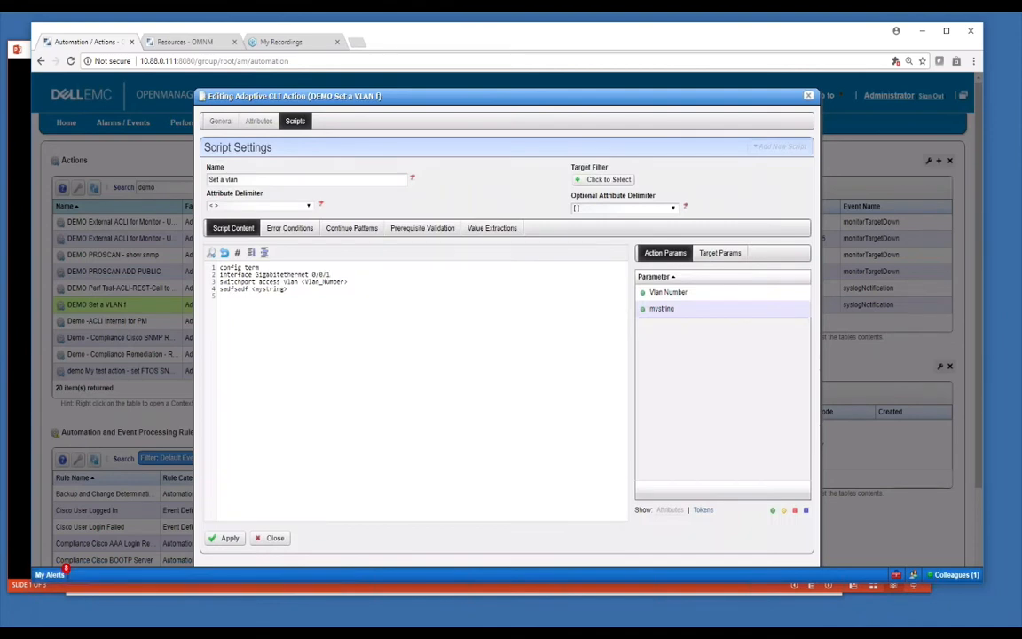
left_click_drag(289, 290, 202, 290)
key("BackSpace")
left_click(229, 538)
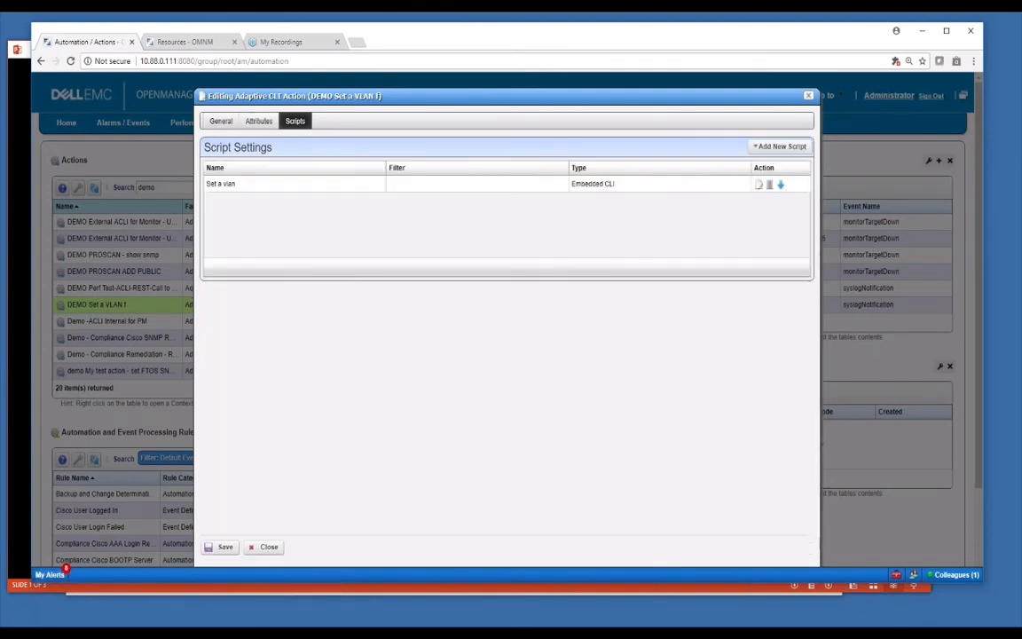
Step: Remove the mystring attribute from the action, check the attribute presentation, and close the editor without saving
left_click(258, 120)
left_click(307, 169)
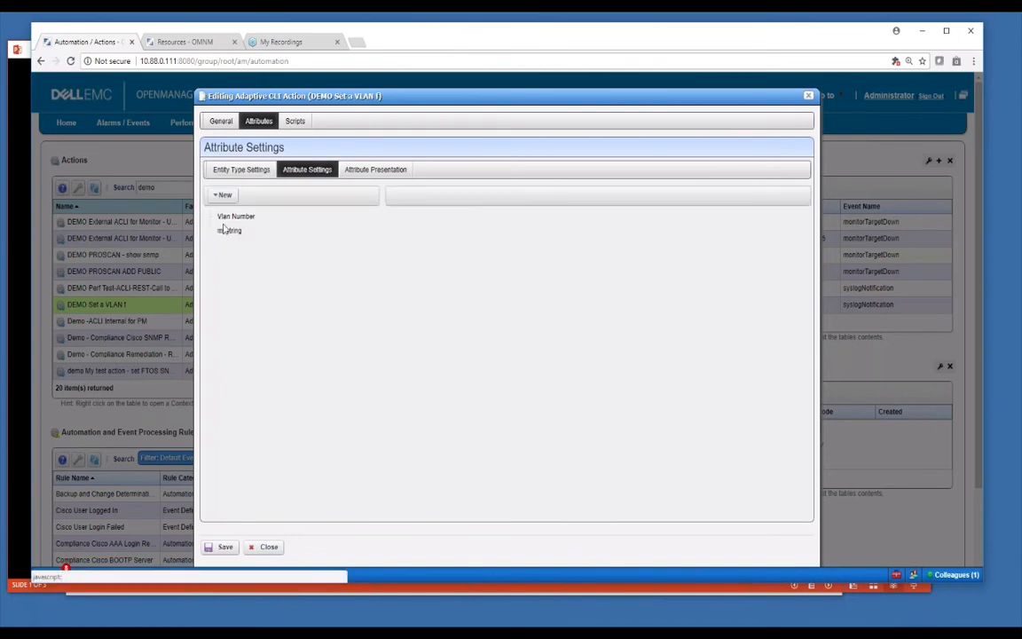
left_click(229, 231)
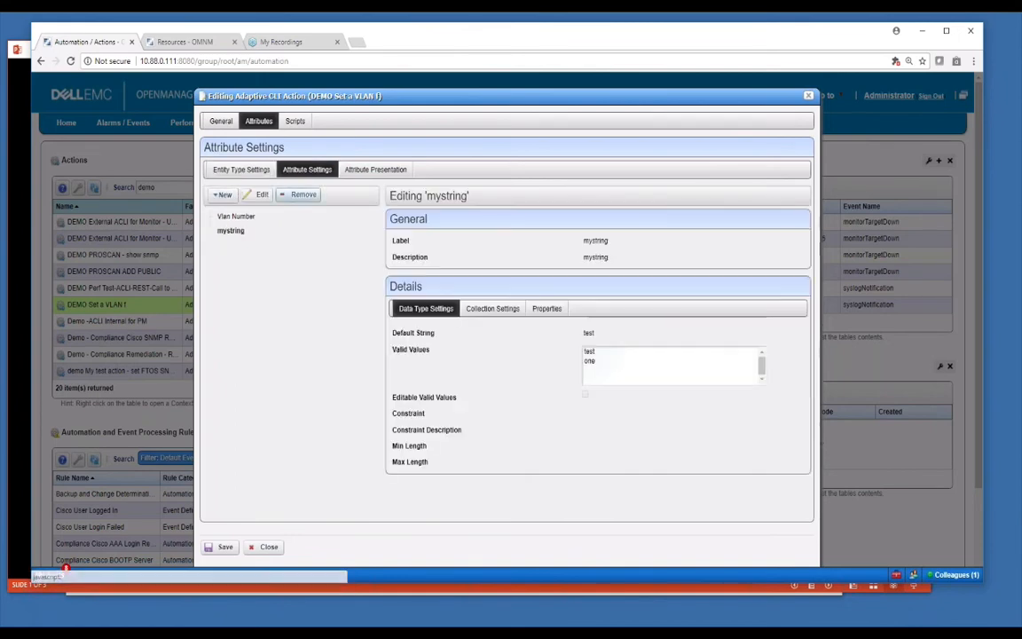
left_click(296, 194)
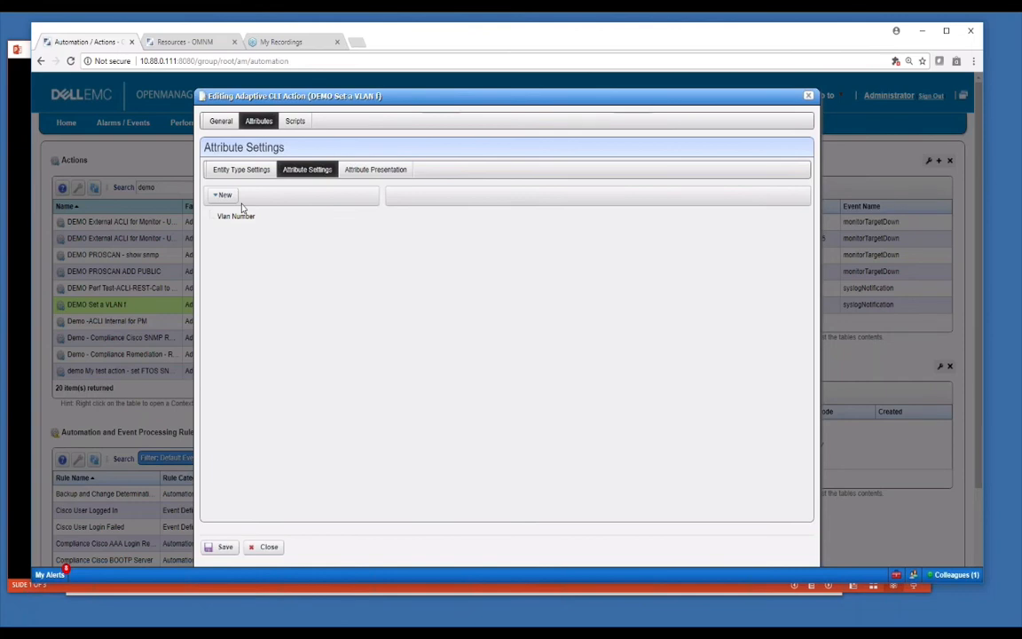
left_click(359, 175)
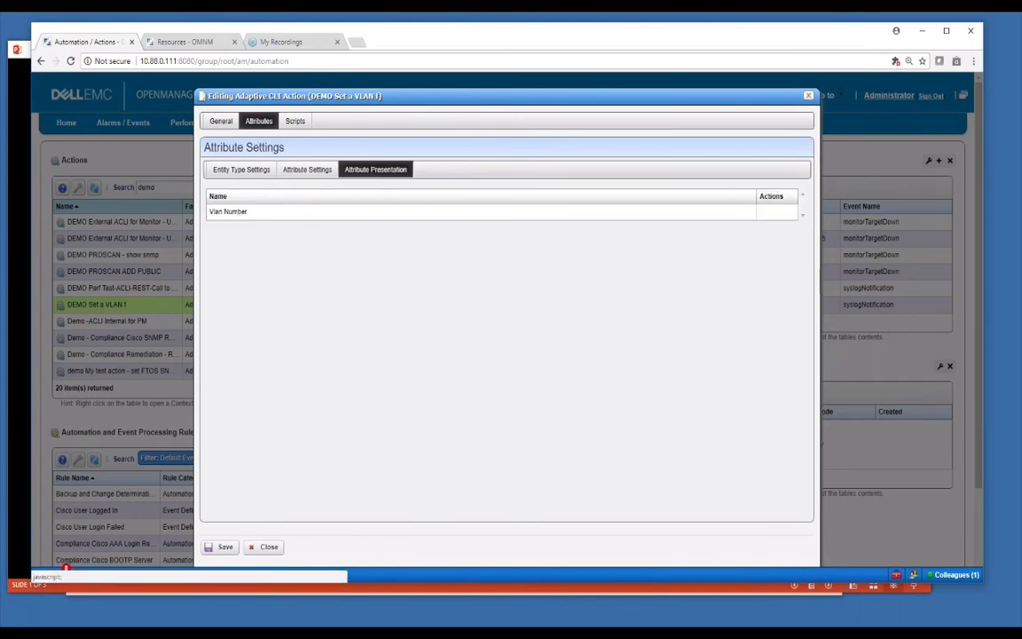
left_click(263, 547)
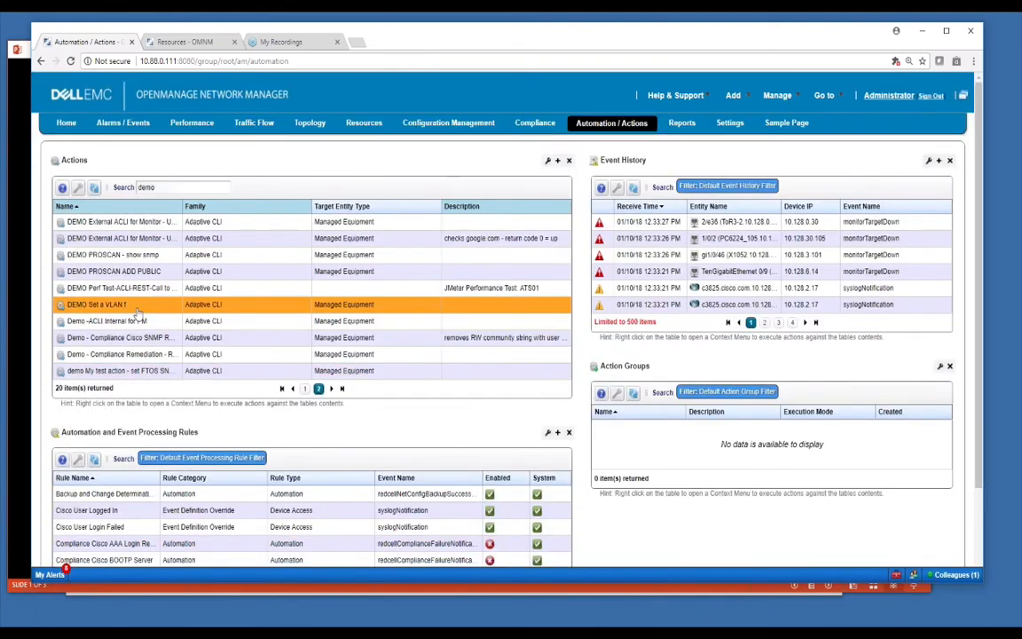
Step: Start a new CLI Show Command action and name it test
left_click(149, 255)
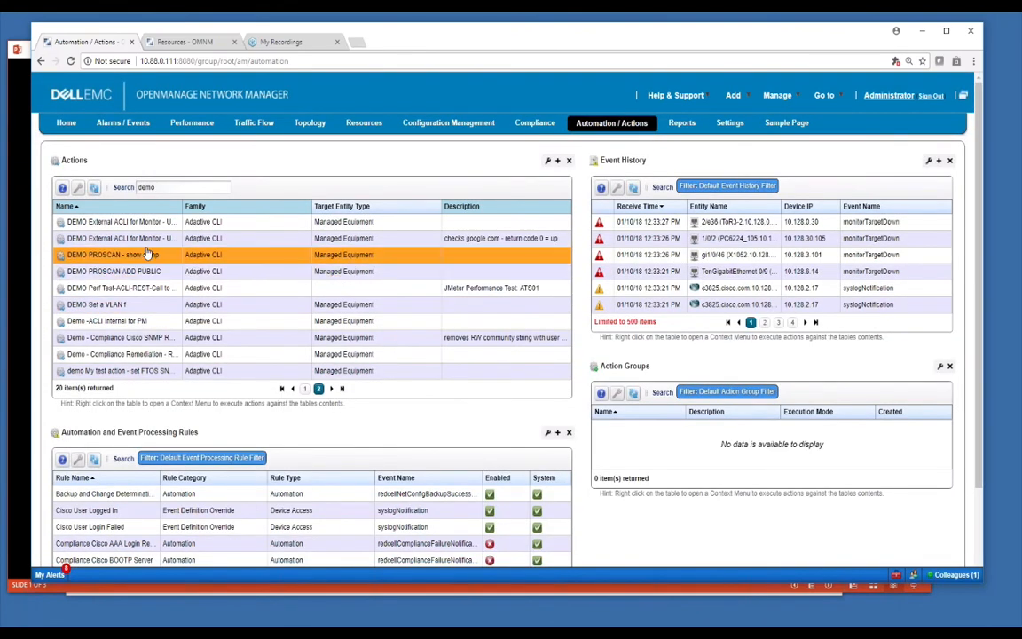
left_click(137, 238)
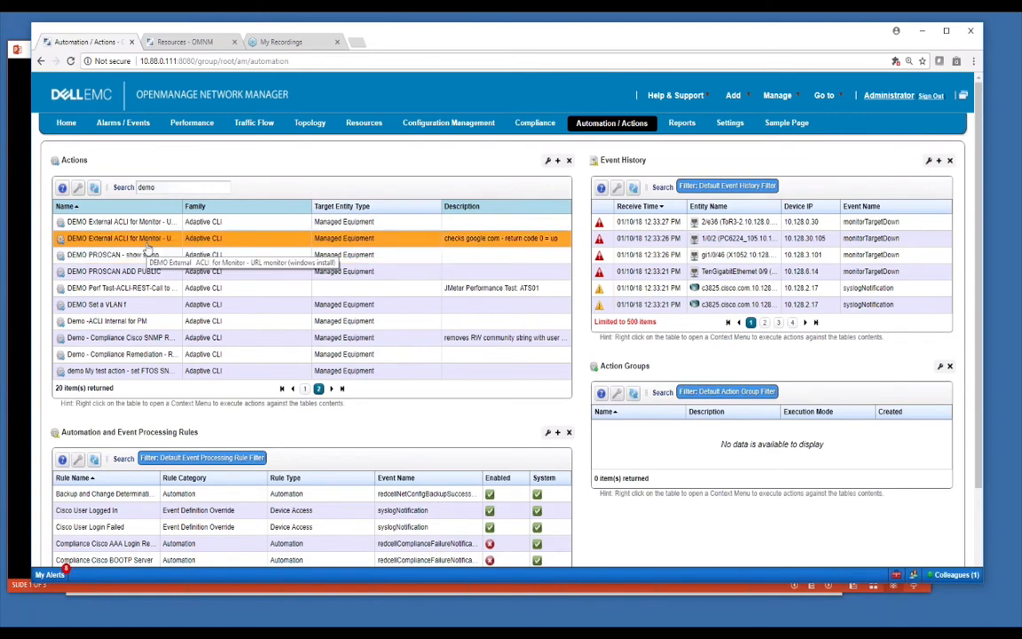
right_click(151, 240)
key("Escape")
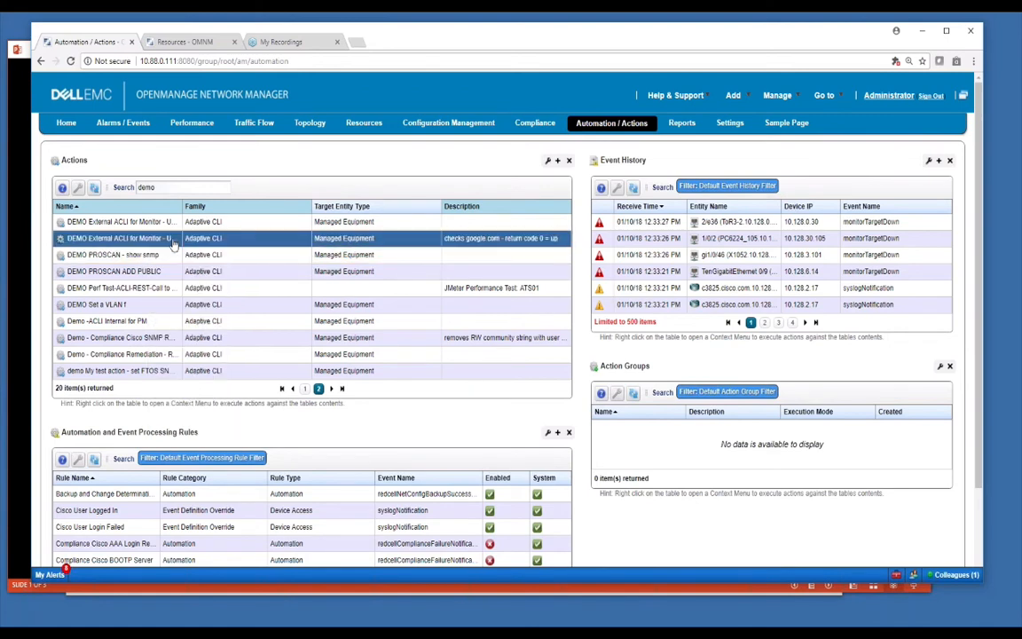
right_click(175, 241)
mouse_move(227, 246)
left_click(275, 247)
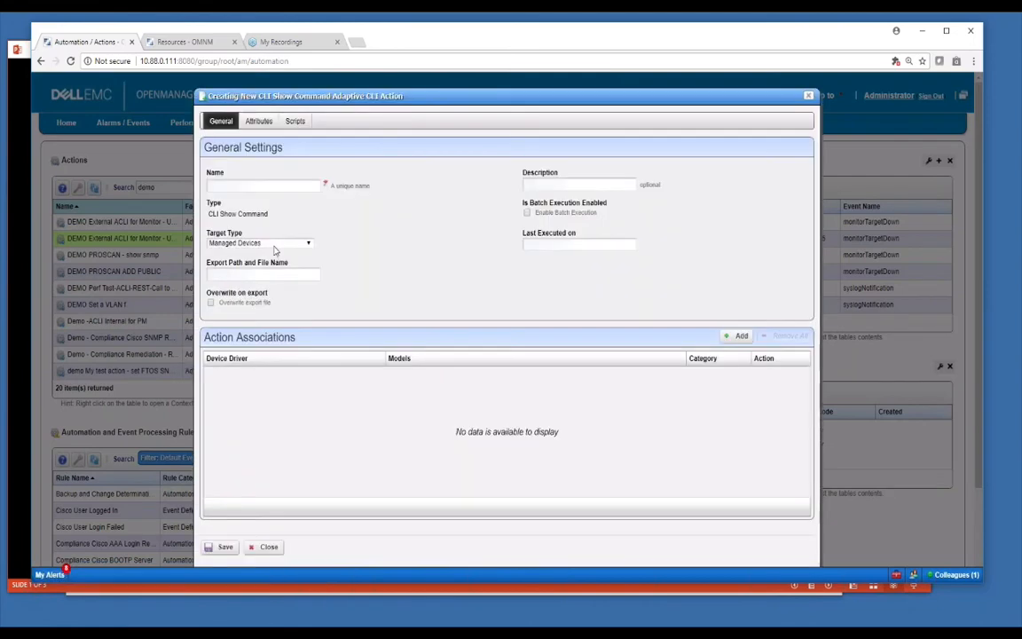
left_click(265, 185)
type("test")
Step: Start an Embedded CLI script for the new action, and close the script and the action without saving
left_click(296, 124)
left_click(764, 146)
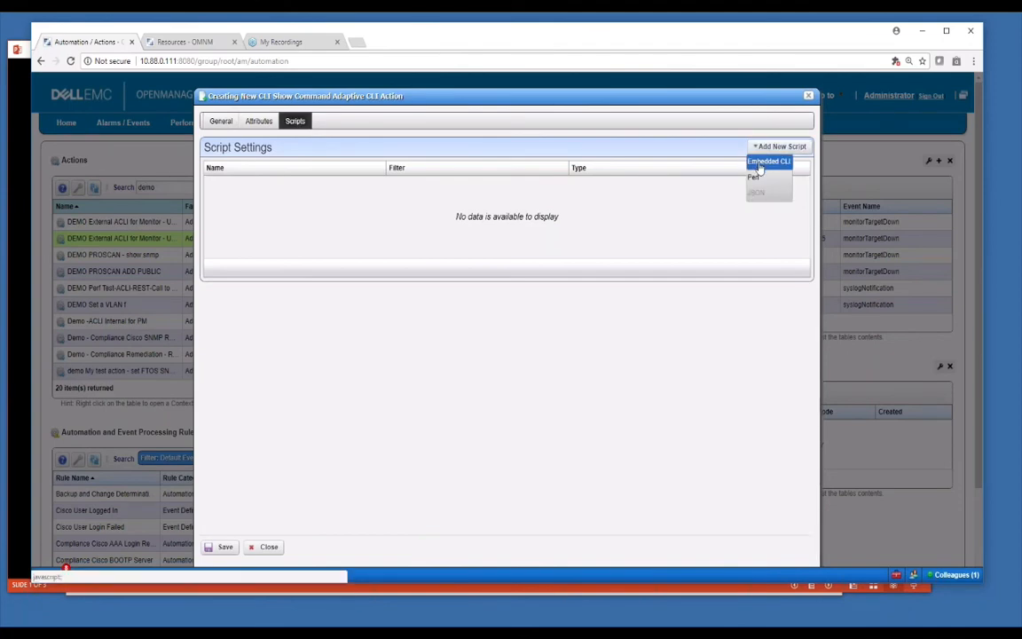
left_click(759, 163)
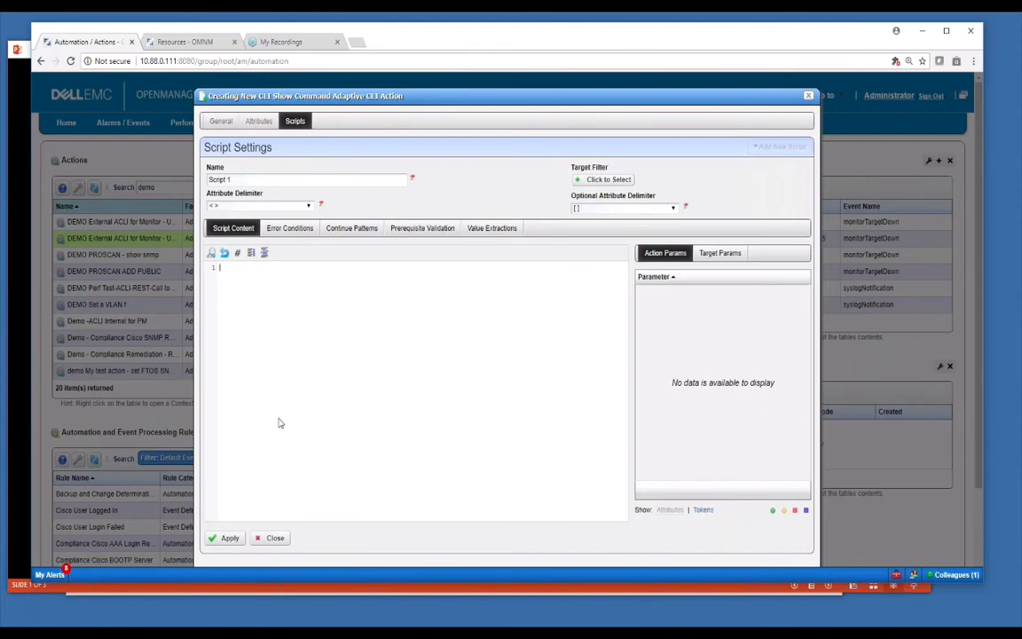
left_click(269, 537)
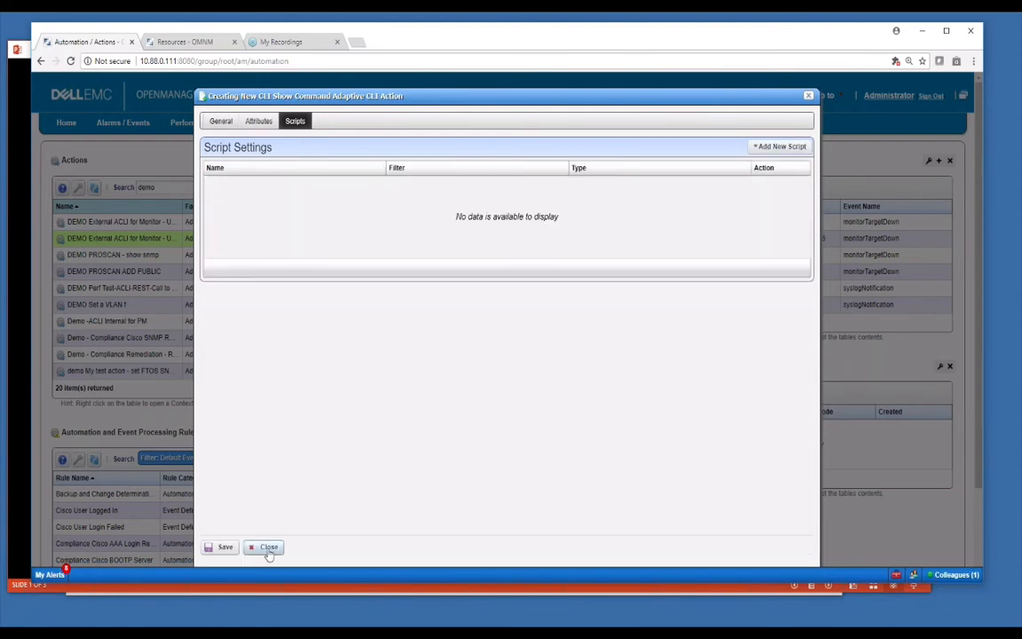
left_click(268, 548)
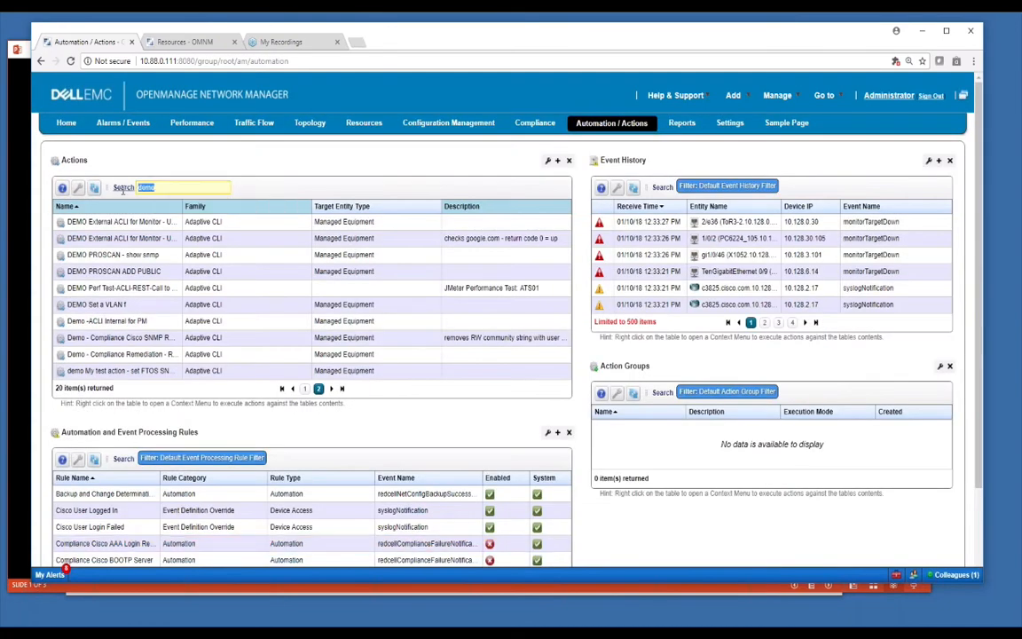
Step: Filter the Actions list by example and look over the CLI and Perl based example actions
type("example")
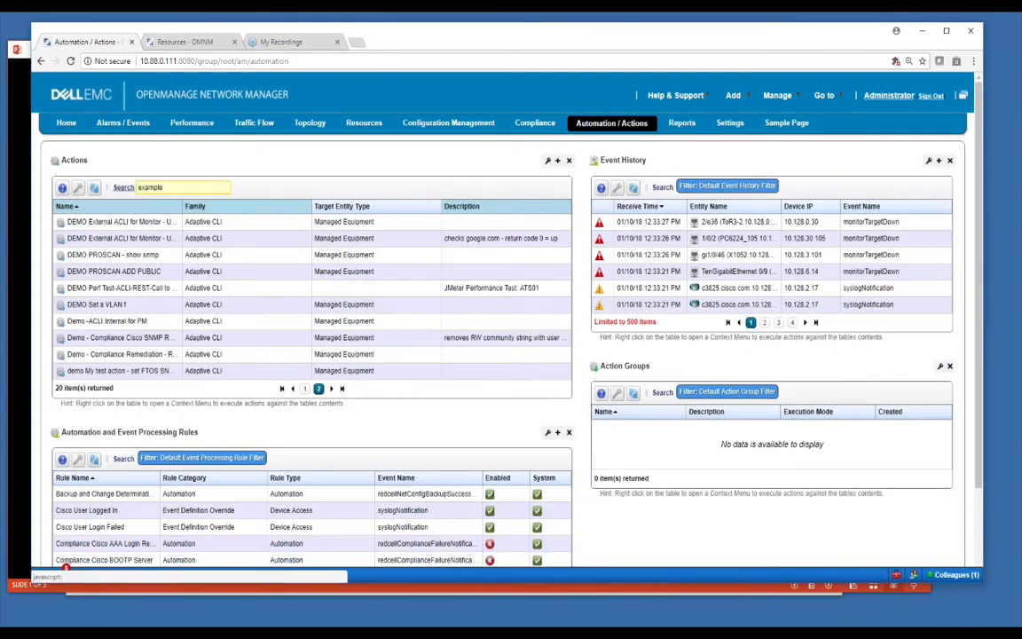
key("Return")
left_click(135, 240)
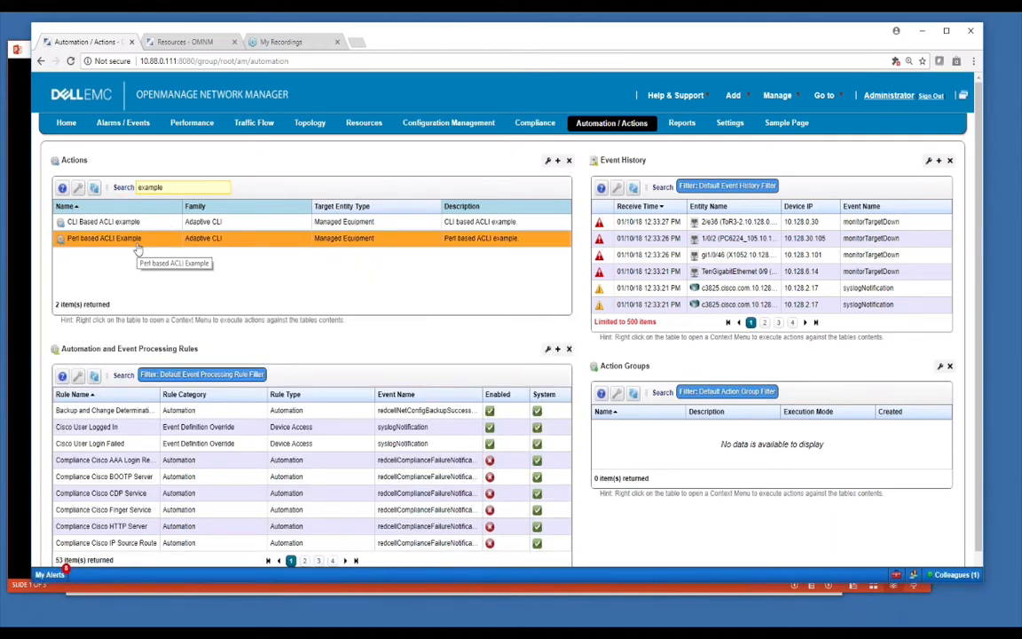
left_click(169, 222)
left_click(171, 238)
Step: View the scripts of the Perl based ACLI Example and examine the L3 Firmware 3.0 Set SNMP Community script's snmp-server community line and conditions
right_click(171, 238)
left_click(129, 239)
right_click(127, 239)
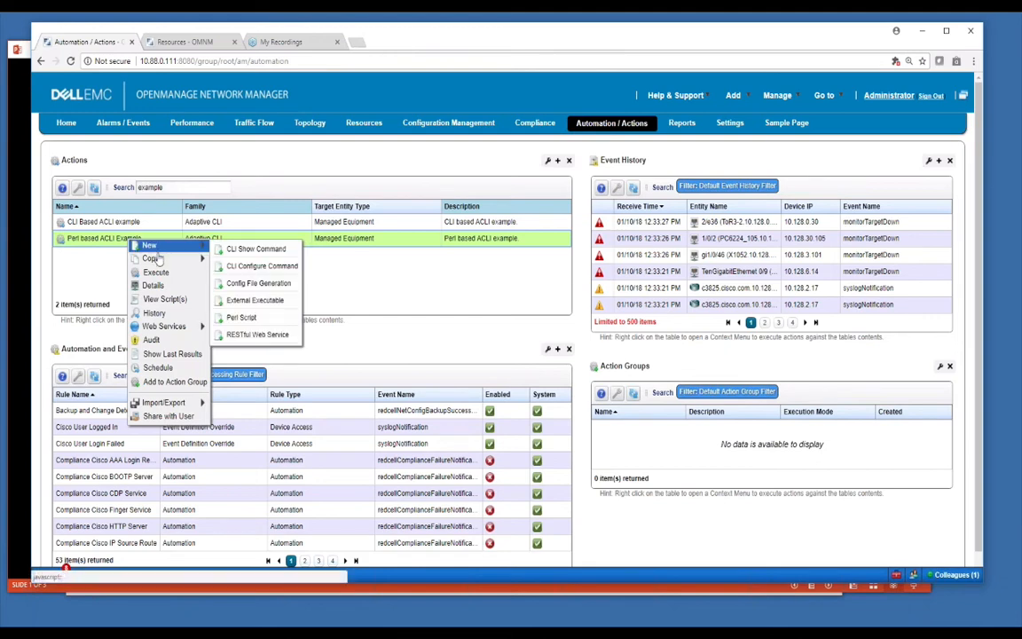
left_click(162, 300)
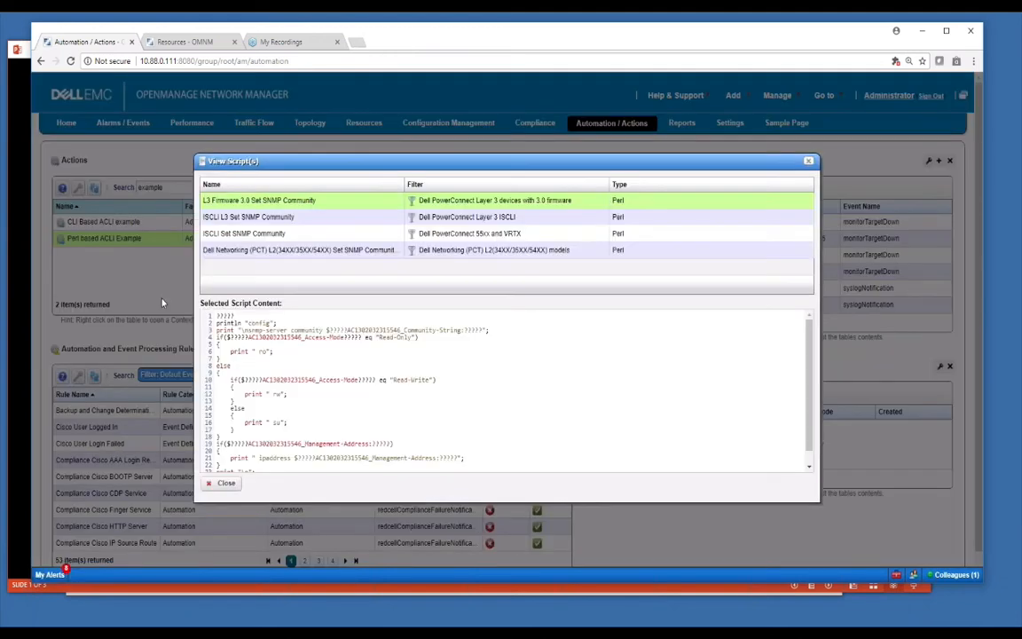
left_click(301, 234)
left_click_drag(252, 330, 330, 330)
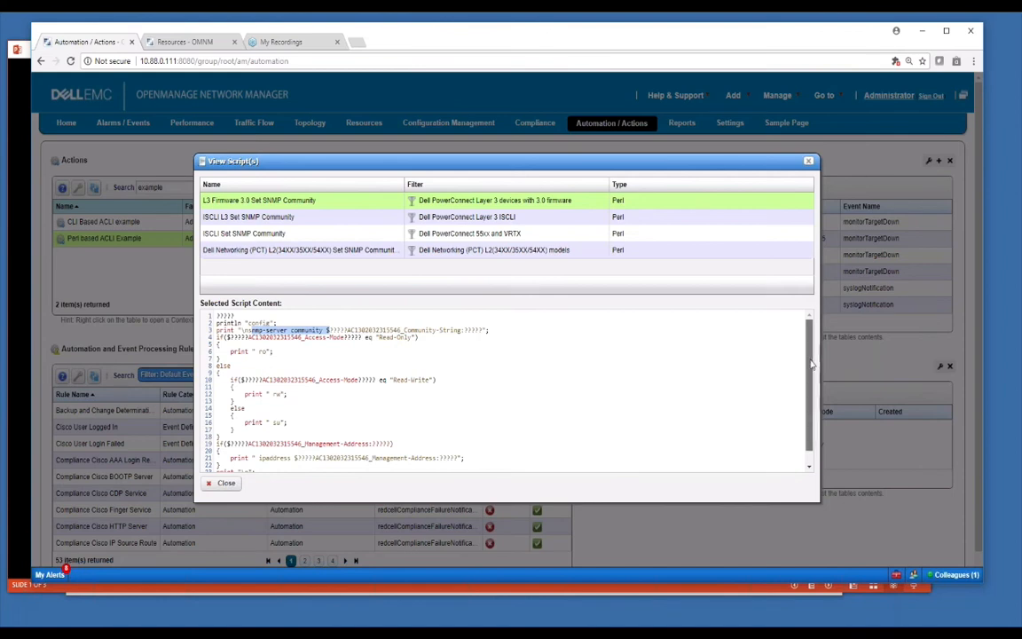
scroll(731, 344, "down", 1)
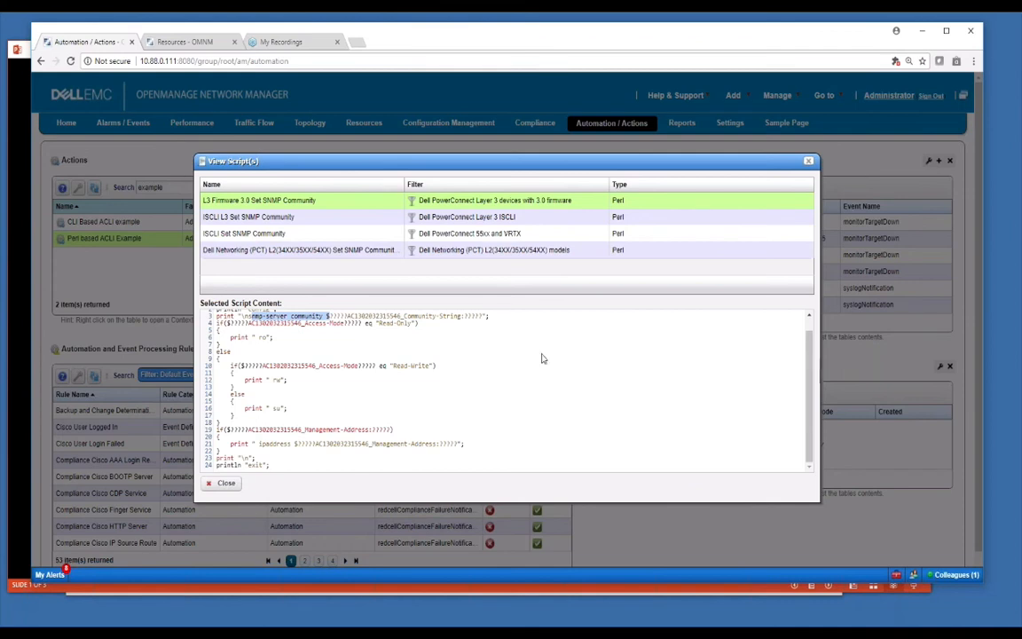
left_click(224, 483)
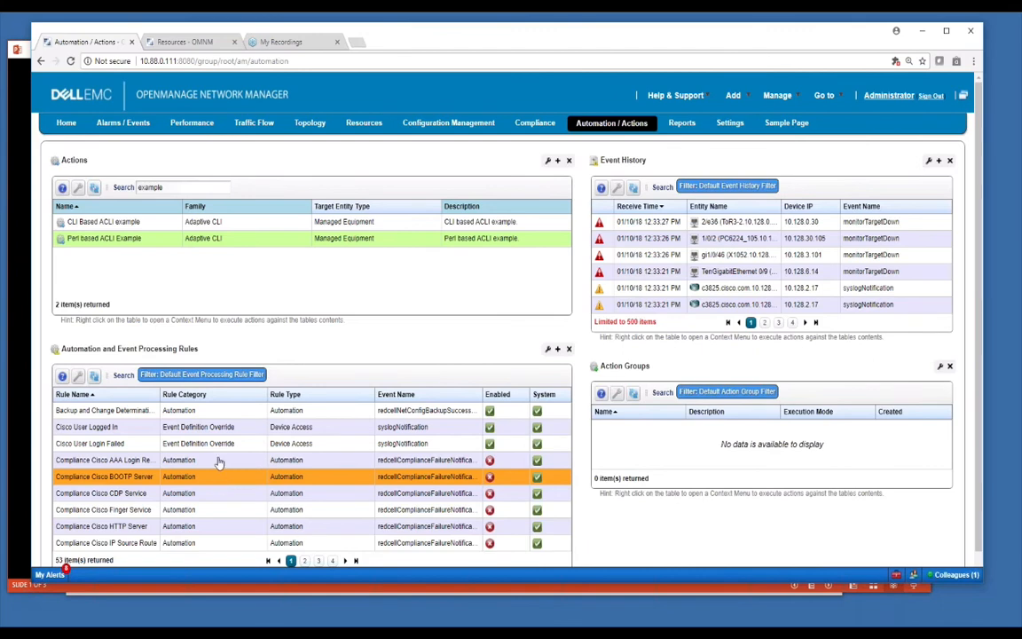
Step: Review the types of new action offered from the CLI Based ACLI example, without creating one
left_click(155, 222)
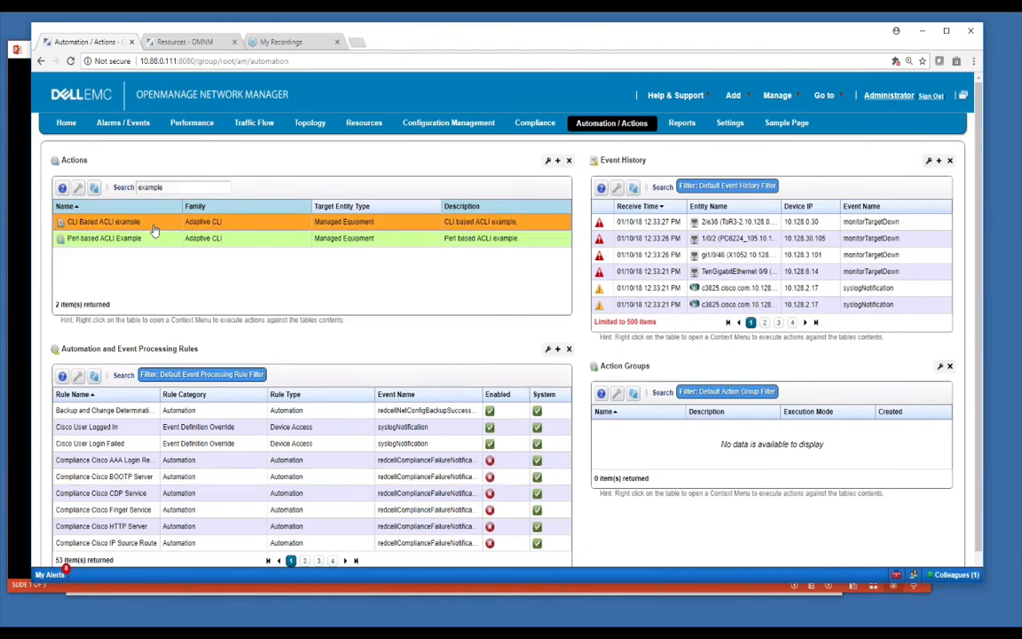
right_click(154, 223)
mouse_move(177, 231)
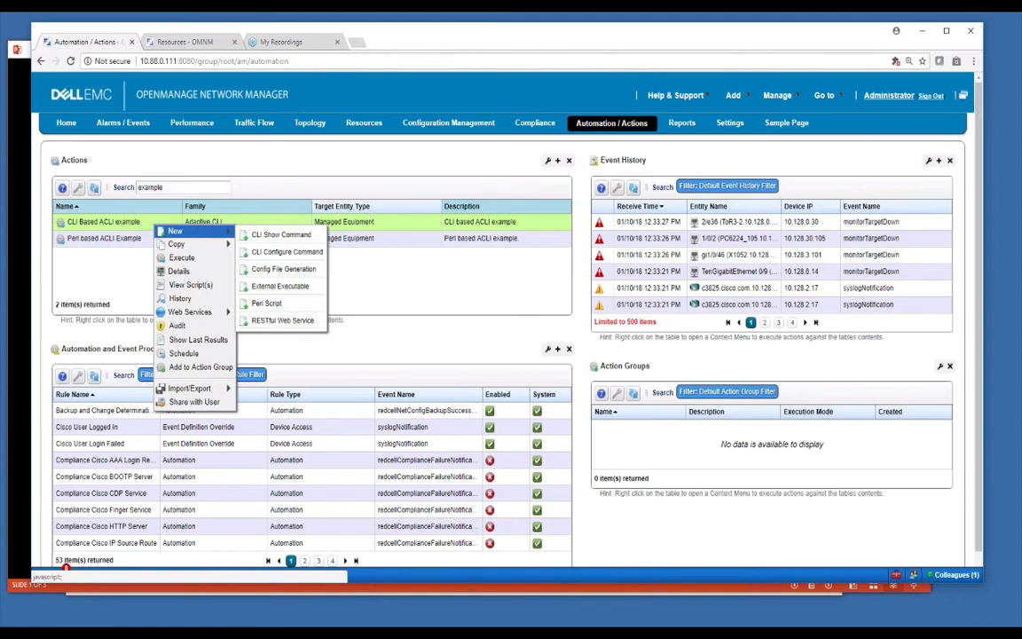
left_click(75, 284)
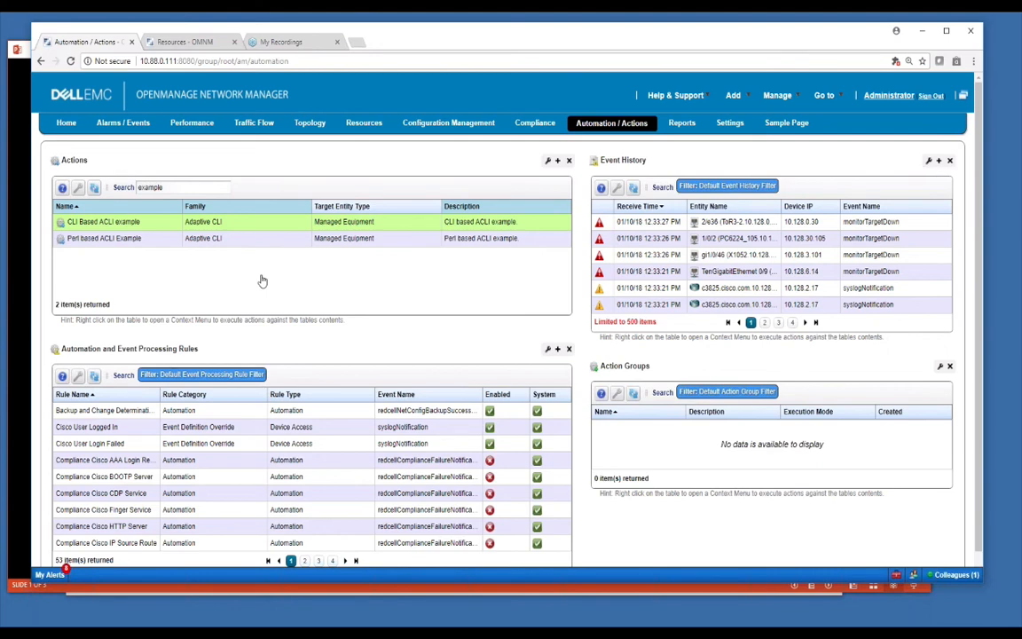
Step: Try to duplicate the CLI Based ACLI example with Copy Full (Copy Original Schema to New Schema)
right_click(162, 222)
mouse_move(186, 242)
right_click(116, 223)
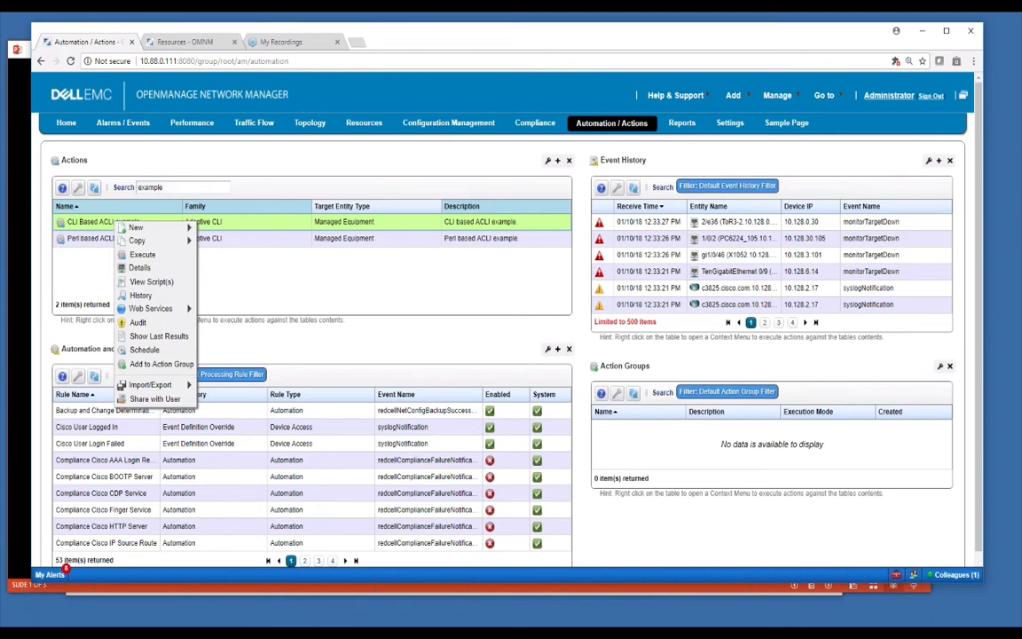
right_click(125, 219)
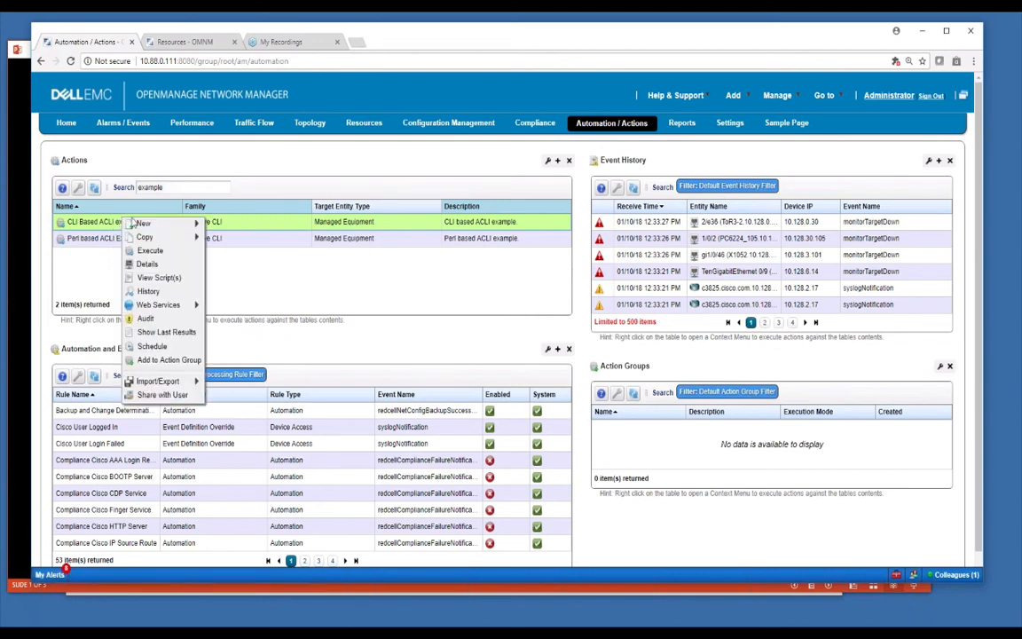
mouse_move(142, 236)
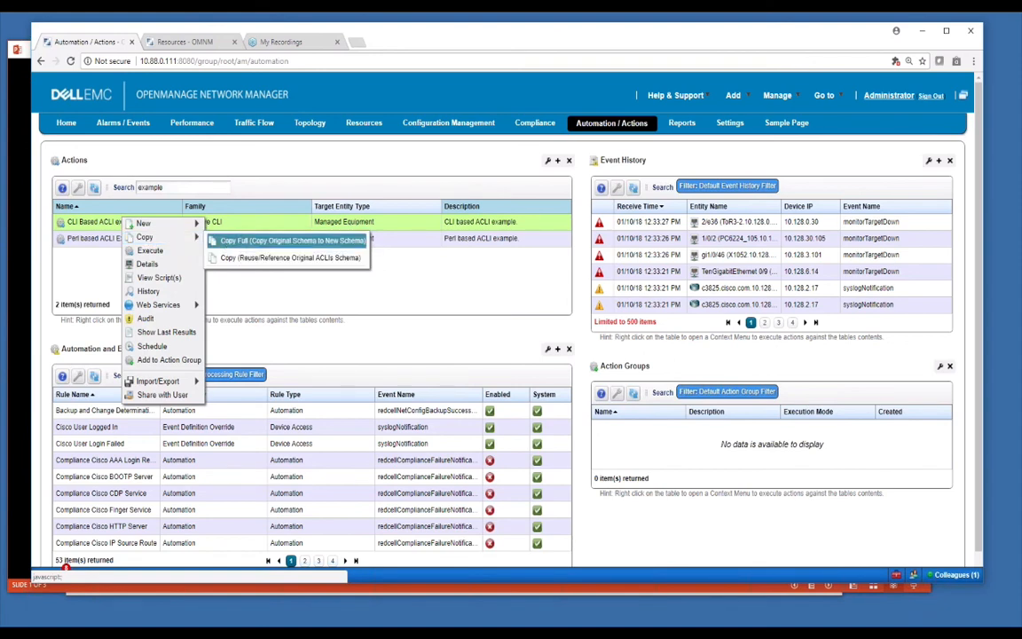
left_click(293, 241)
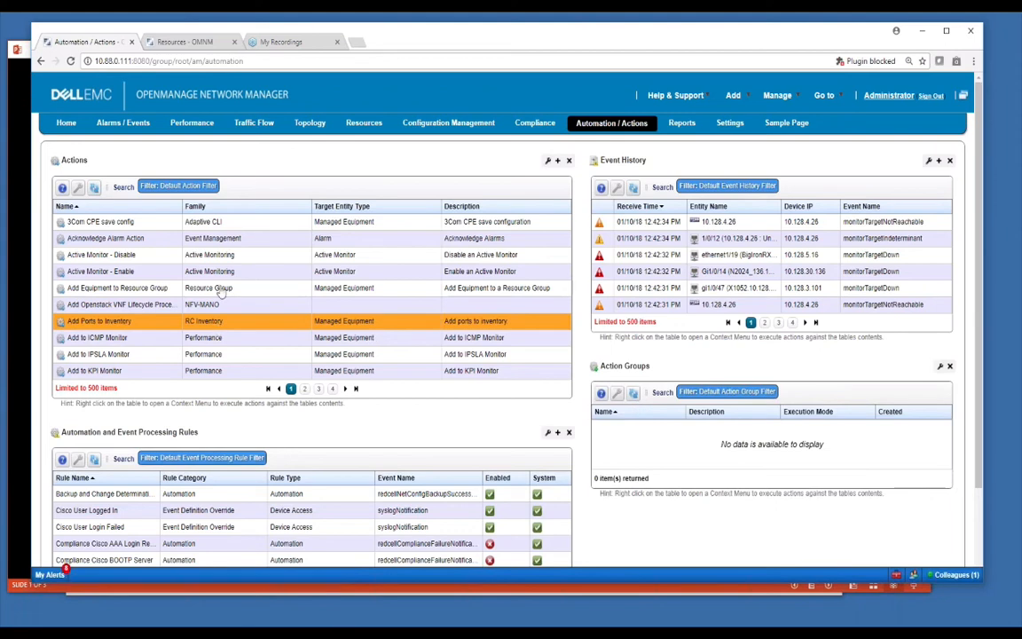
Step: Filter the Actions list by example and start a Copy Full (Copy Original Schema to New Schema) of the CLI Based ACLI example
left_click(122, 188)
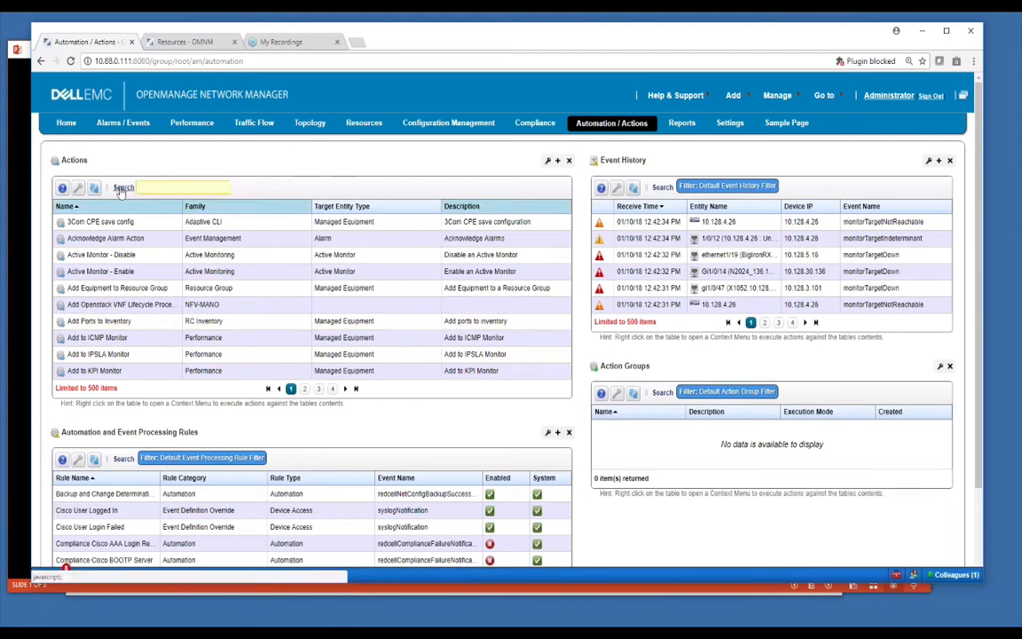
type("example")
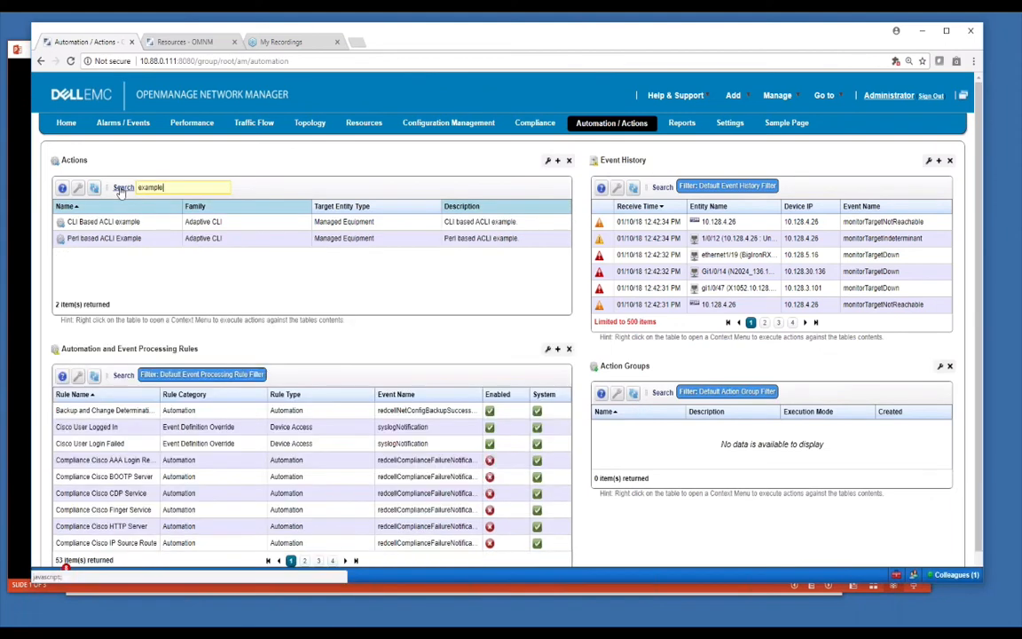
right_click(107, 222)
mouse_move(133, 241)
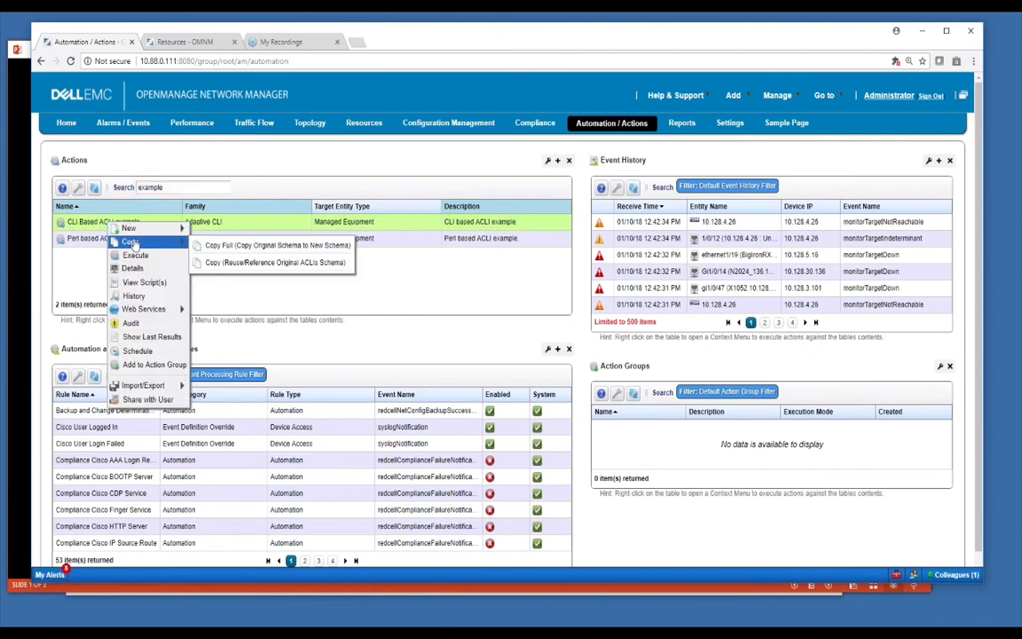
left_click(202, 247)
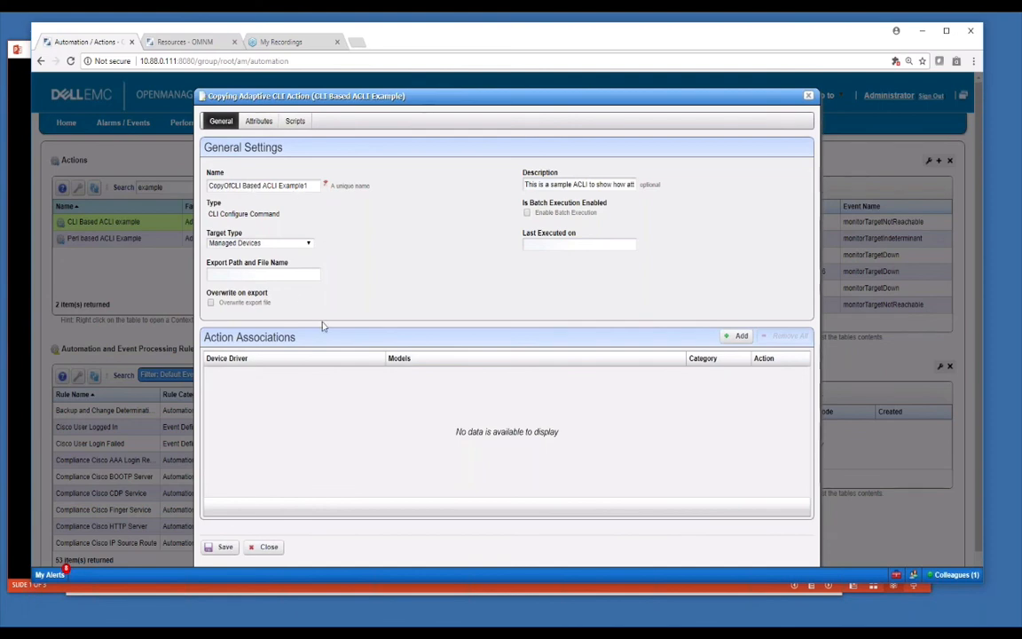
Step: Examine the copied action's snmp script and its hostname, community string and loopback number attribute placeholders, then close the script without applying changes
left_click(295, 122)
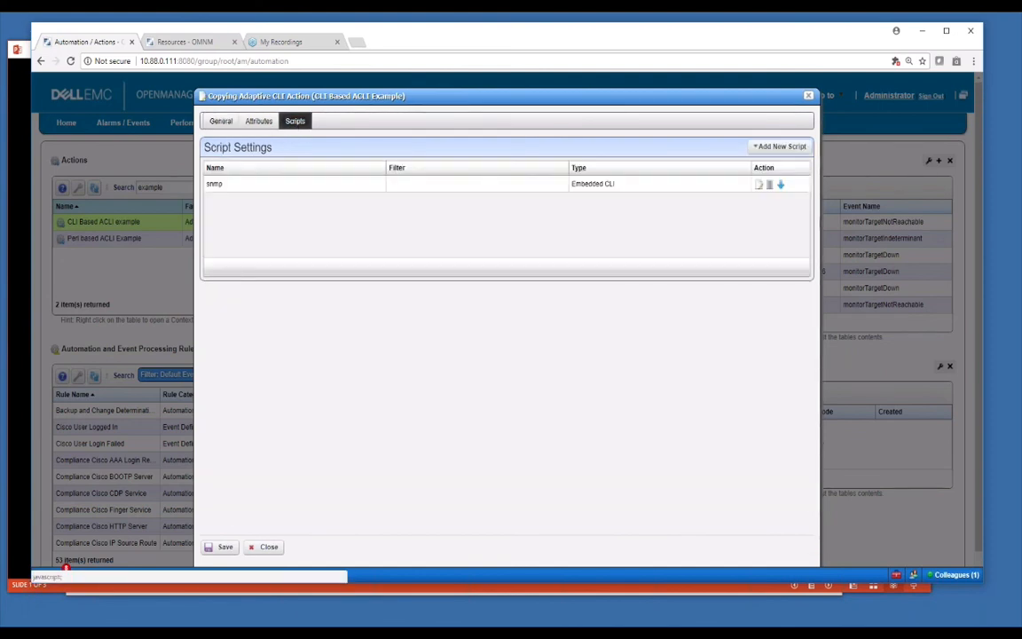
left_click(760, 186)
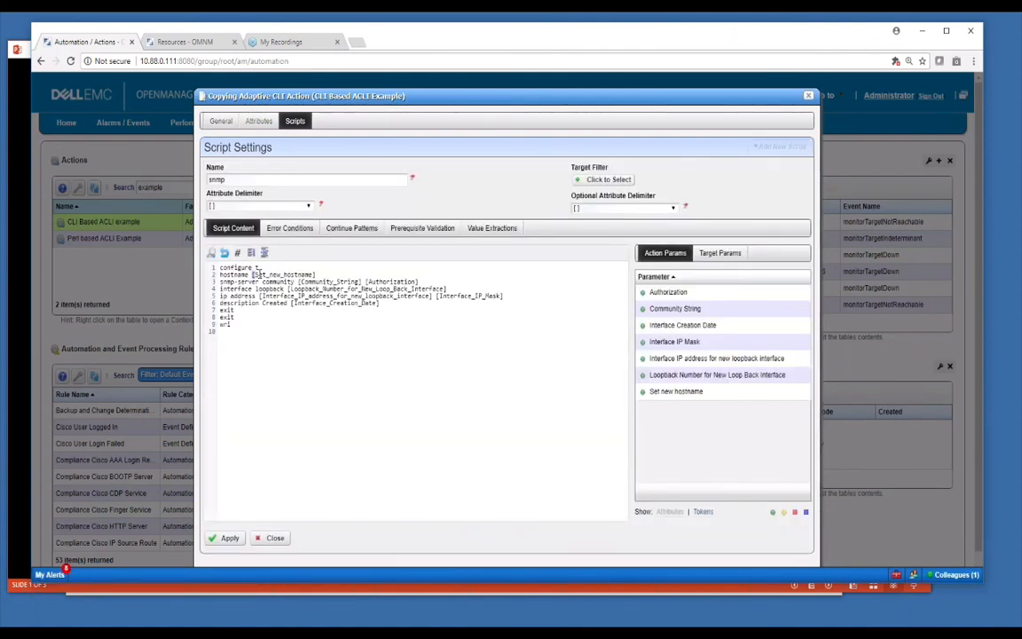
left_click_drag(252, 275, 316, 275)
left_click(318, 282)
double_click(318, 282)
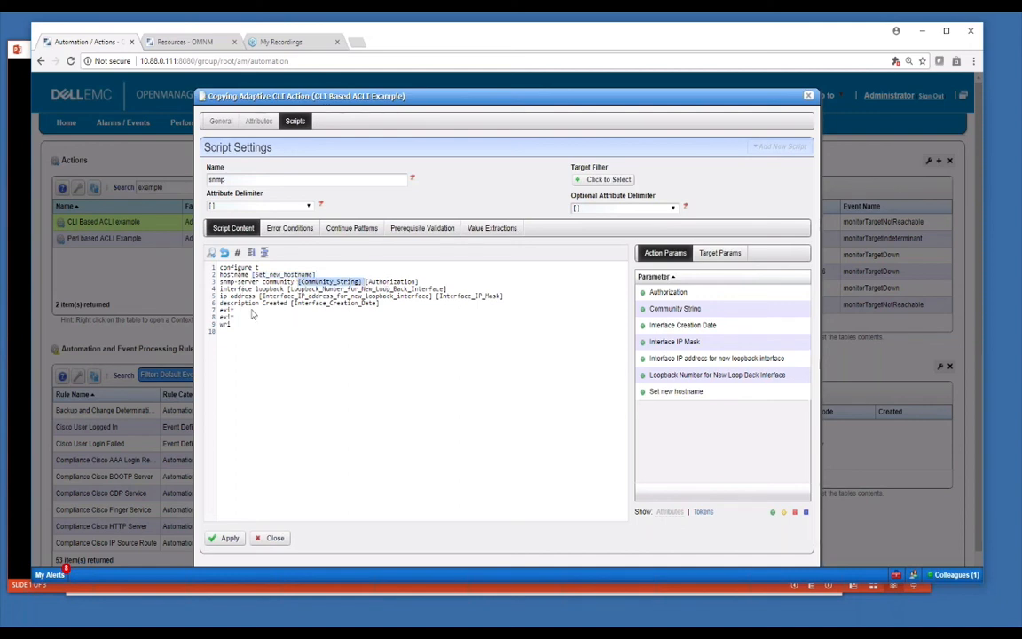
left_click_drag(287, 289, 447, 289)
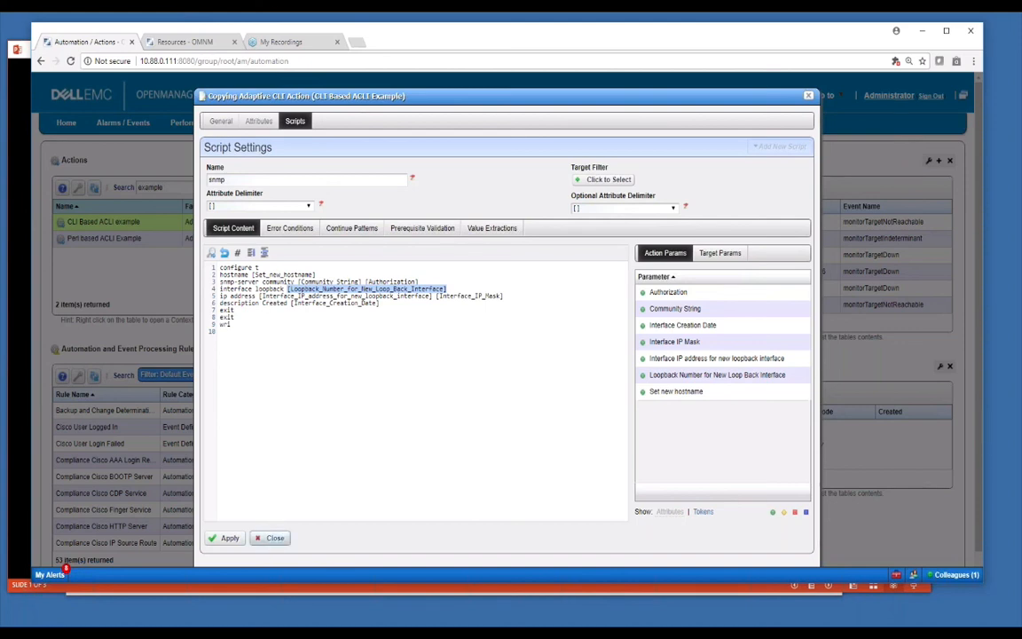
left_click(271, 538)
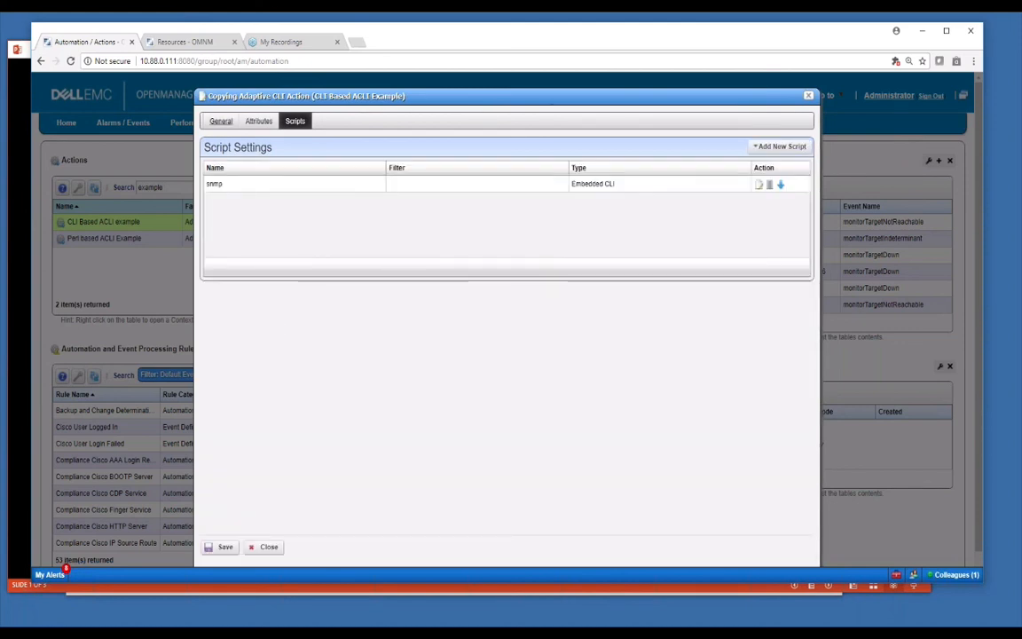
Step: Review the copy's entity type, attribute settings and attribute presentation order, and close the copy without saving
left_click(221, 121)
left_click(258, 120)
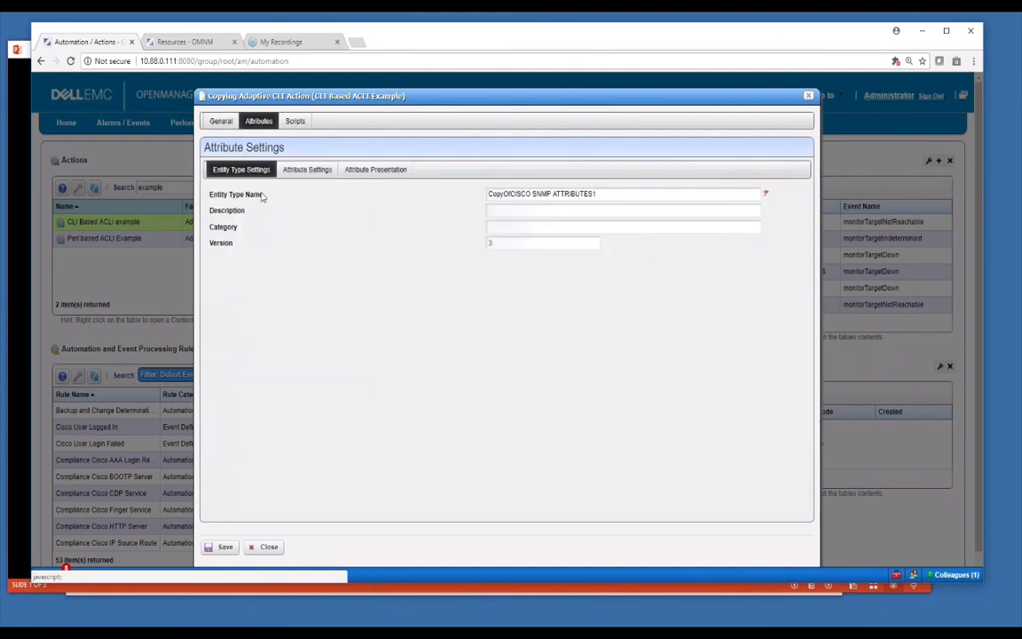
left_click(307, 169)
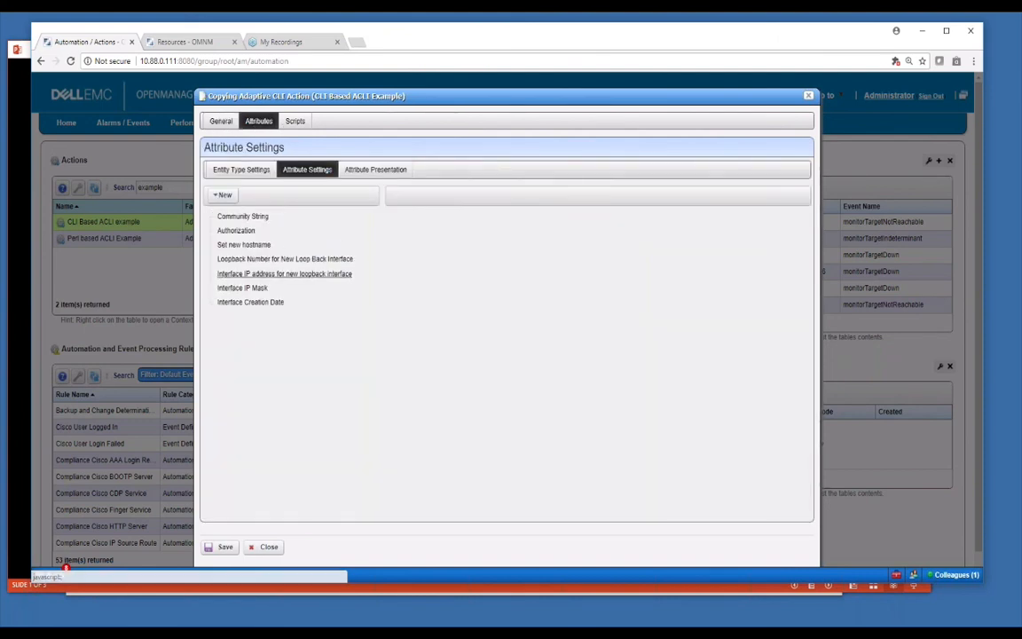
left_click(376, 170)
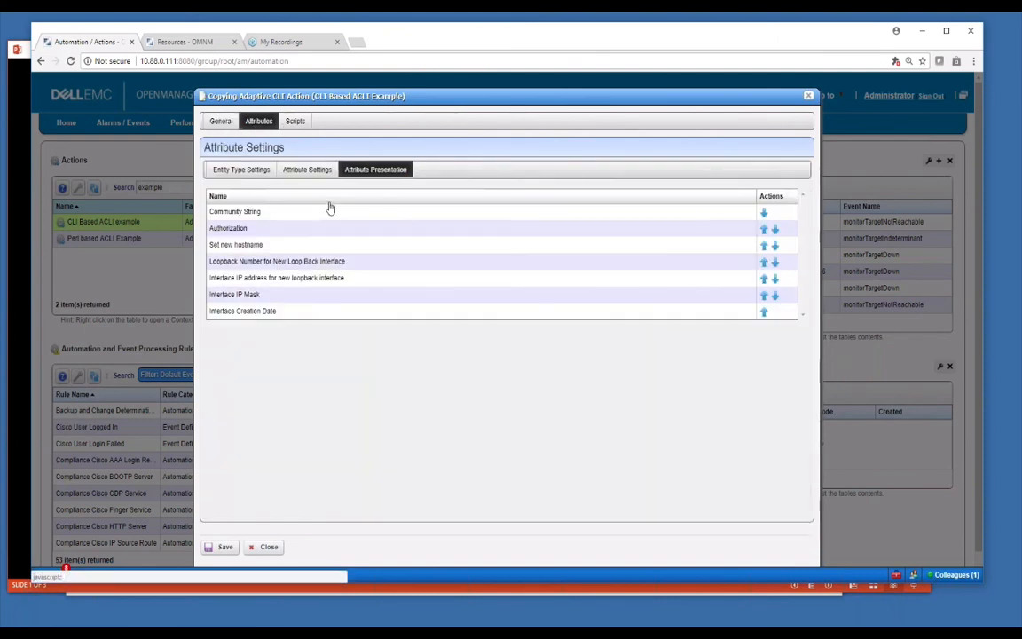
left_click(275, 549)
Step: Open the CLI Based ACLI example for execution against the N4032F_33 switch, review its input parameters, and close it without executing
right_click(128, 223)
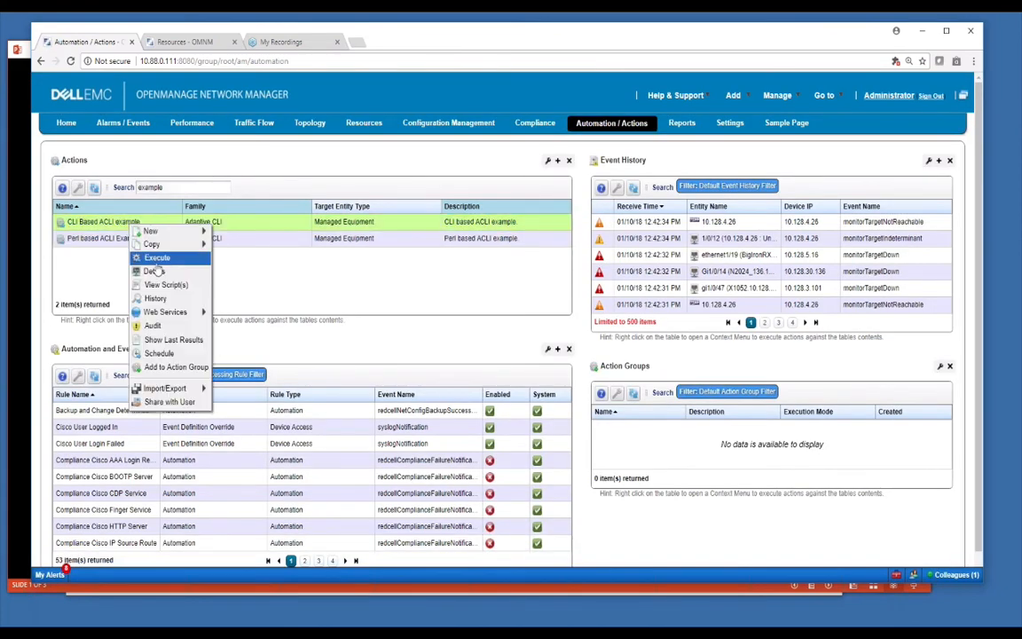
left_click(157, 258)
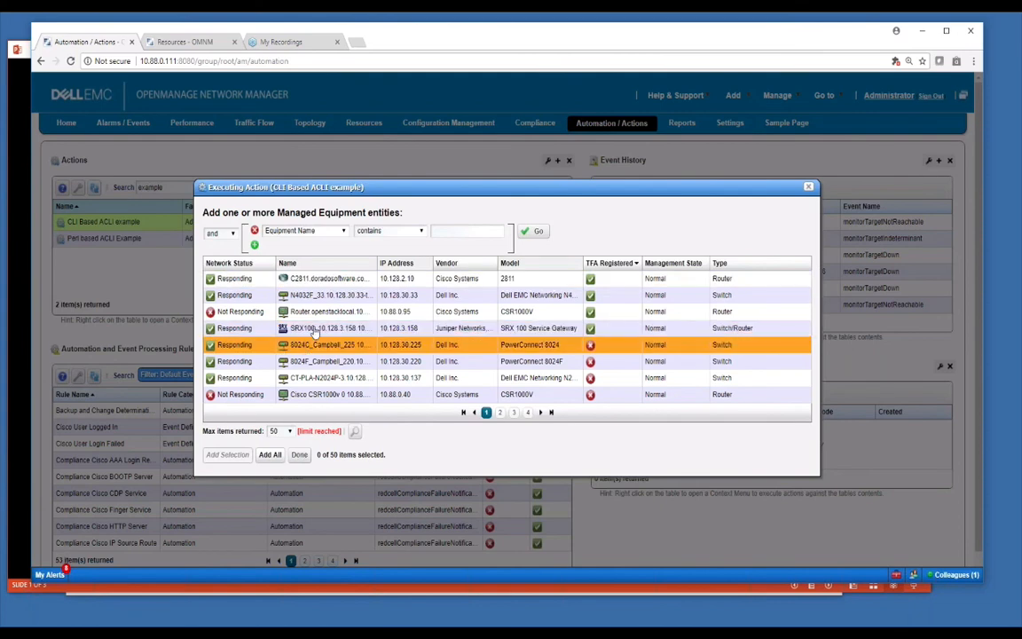
left_click(293, 295)
left_click(227, 454)
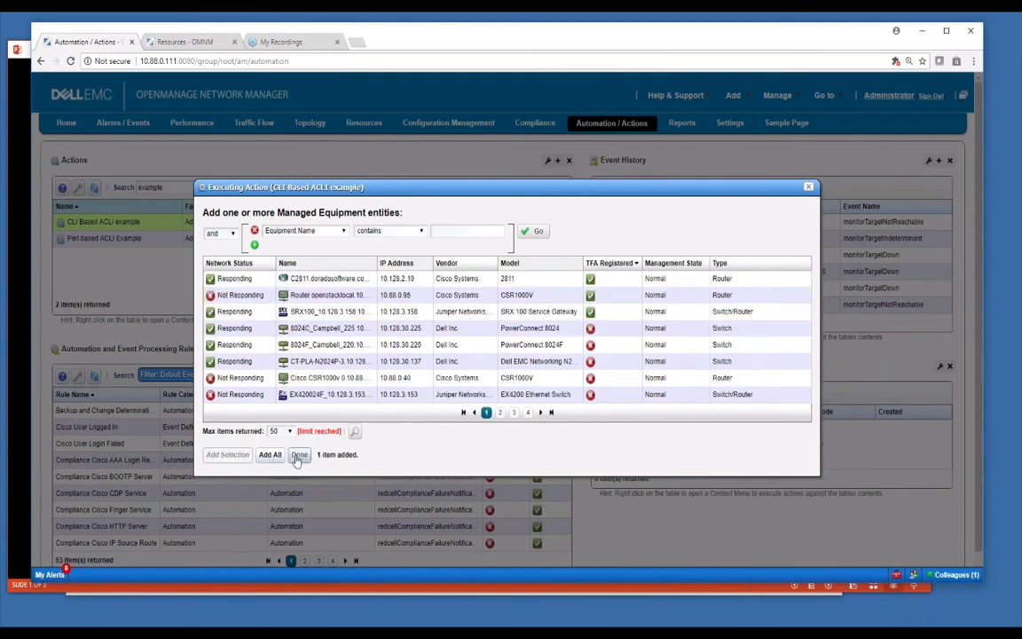
left_click(299, 454)
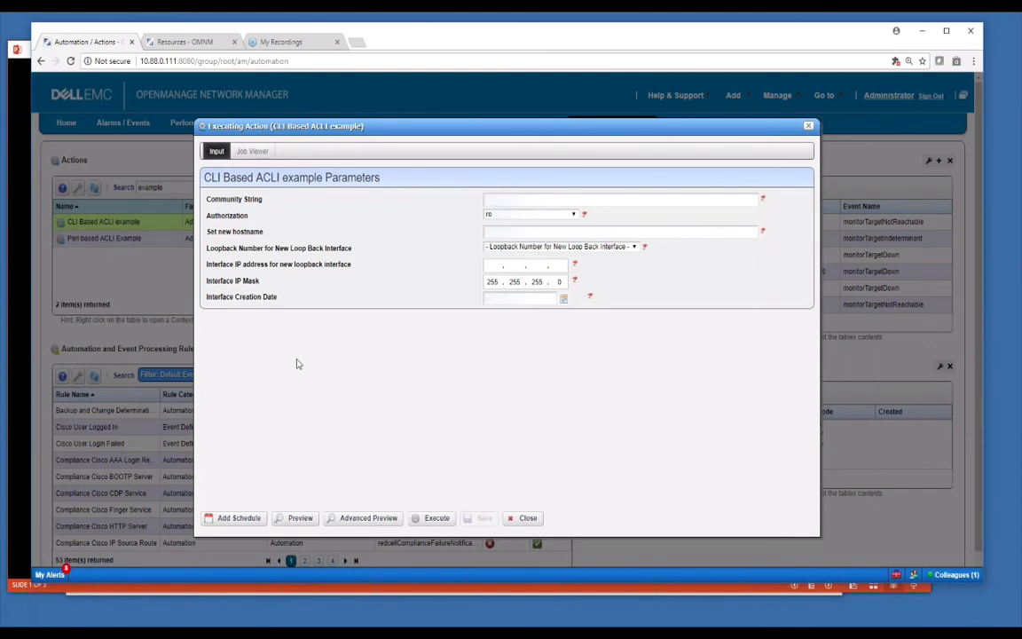
left_click(528, 518)
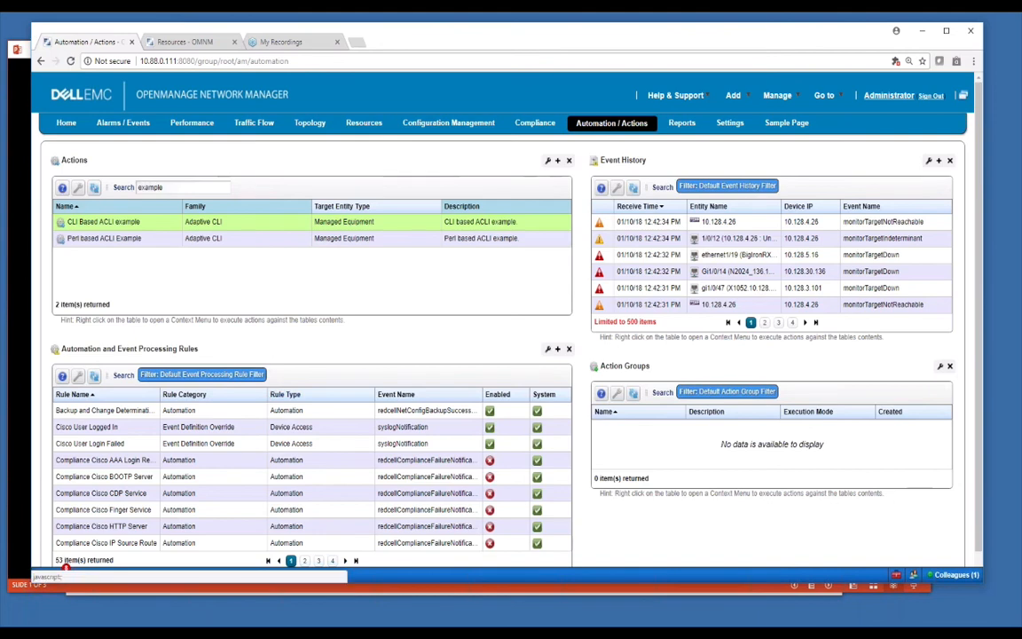
Step: Switch to the DellEMC_TT_OMNM PowerPoint slide show and advance to the Thanks for Watching slide
left_click(418, 587)
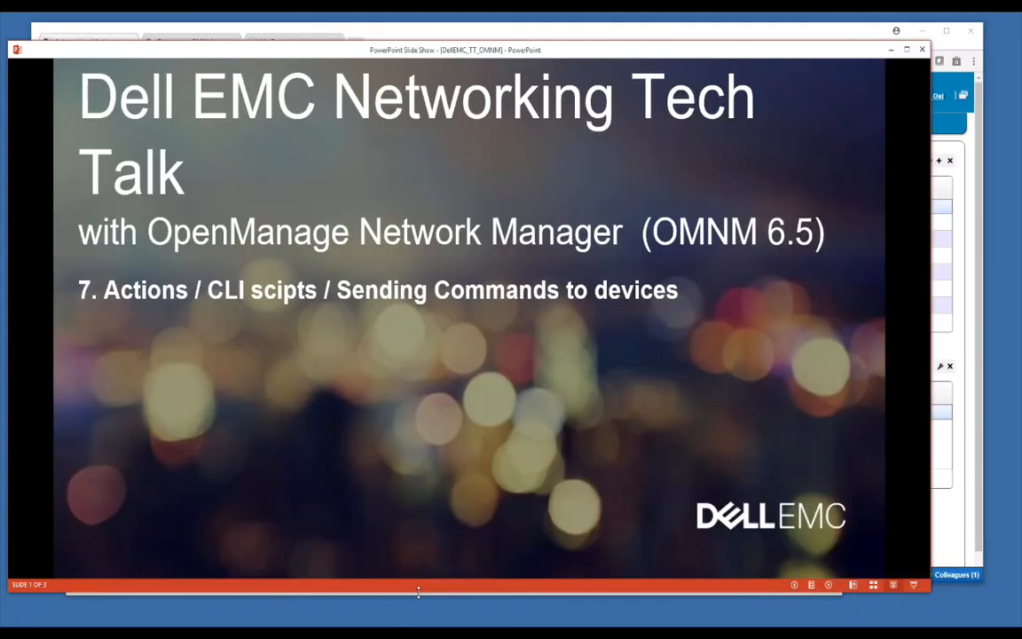
key("Right")
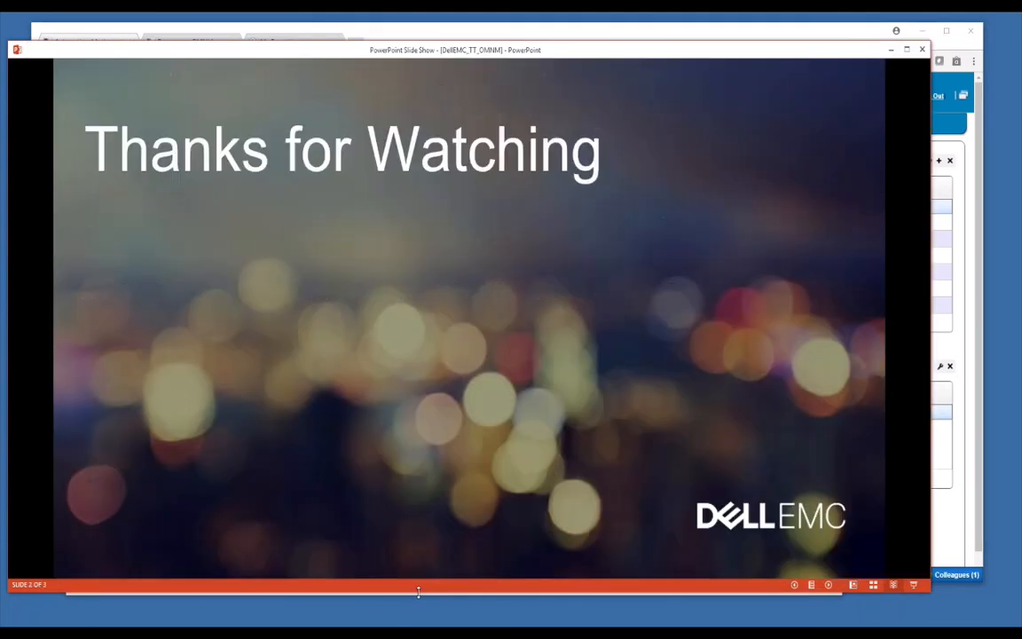